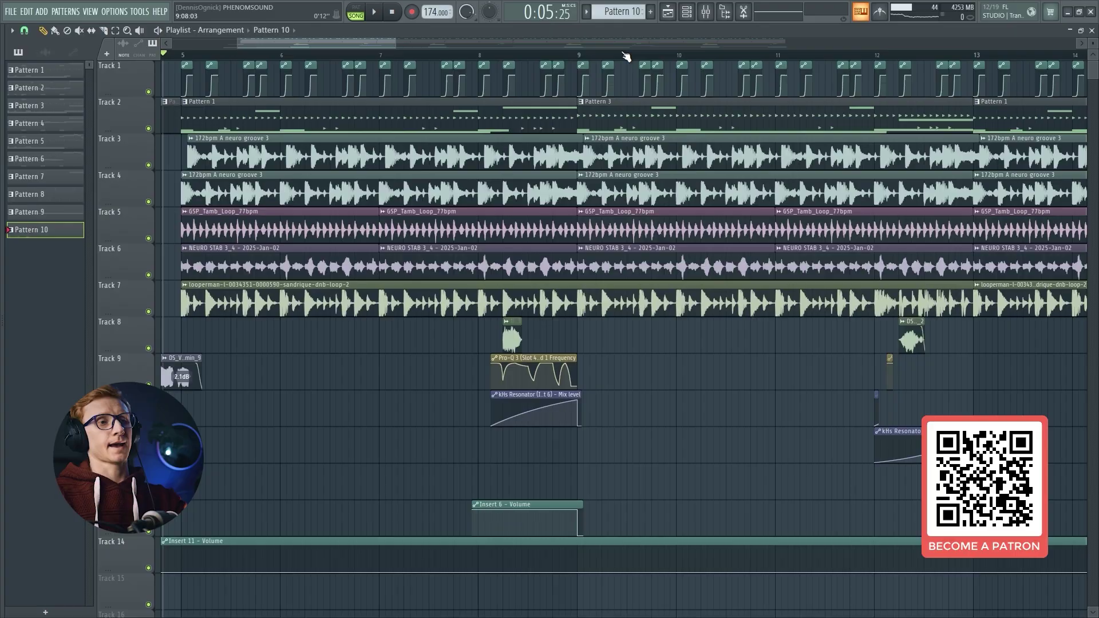
- Play the arrangement, watching the mixer levels, and audition the playlist sections starting around bars 17 and 21
left_click(708, 13)
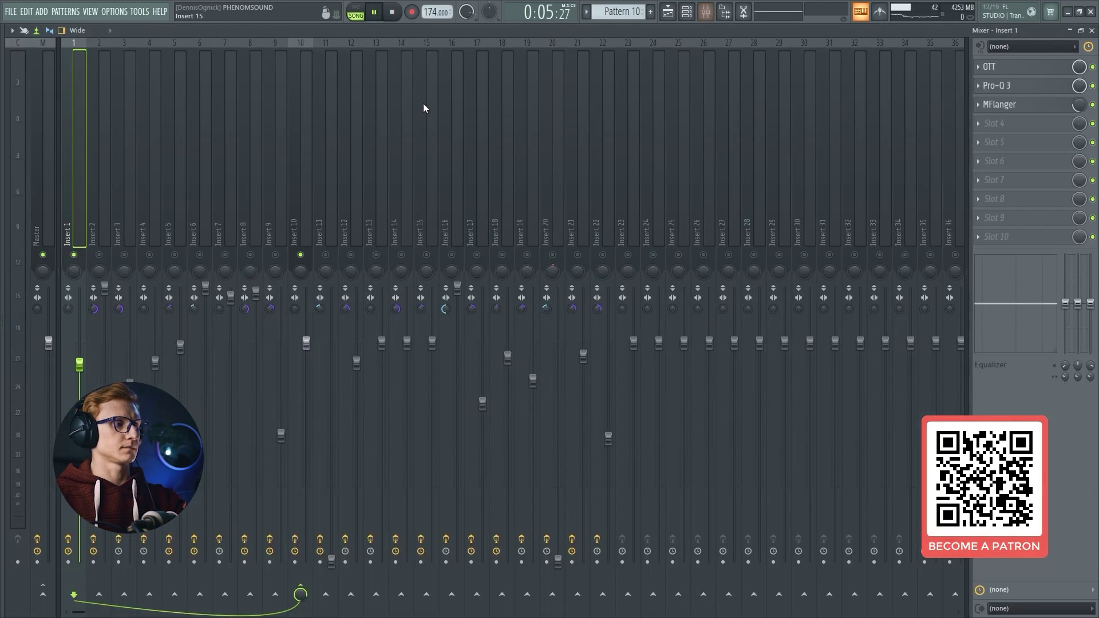
key("space")
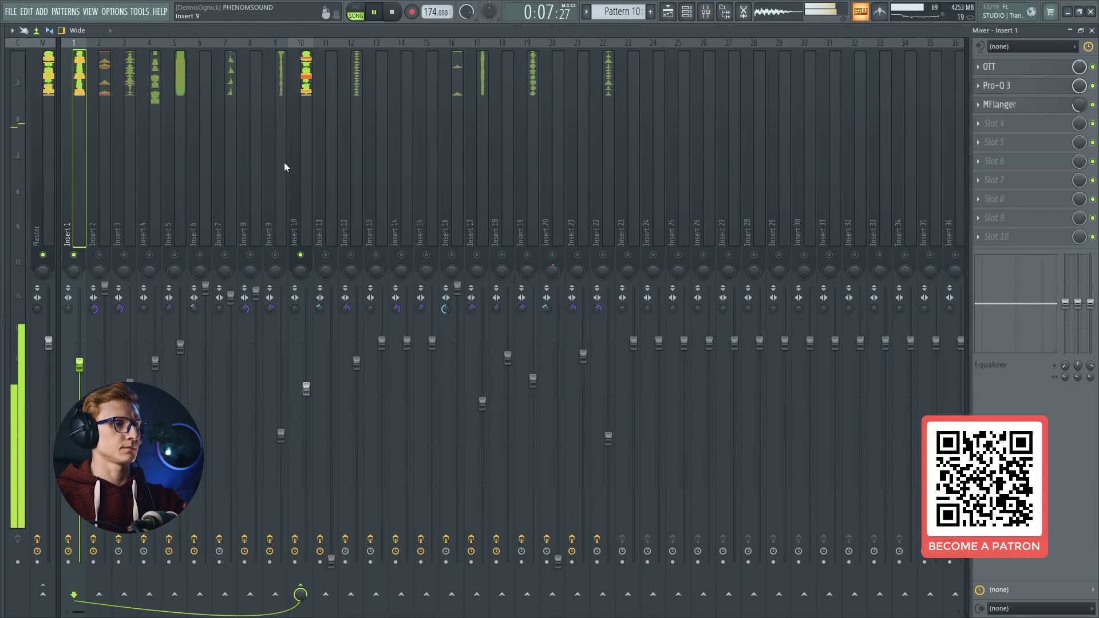
key("F5")
left_click_drag(382, 51, 757, 59)
left_click(757, 59)
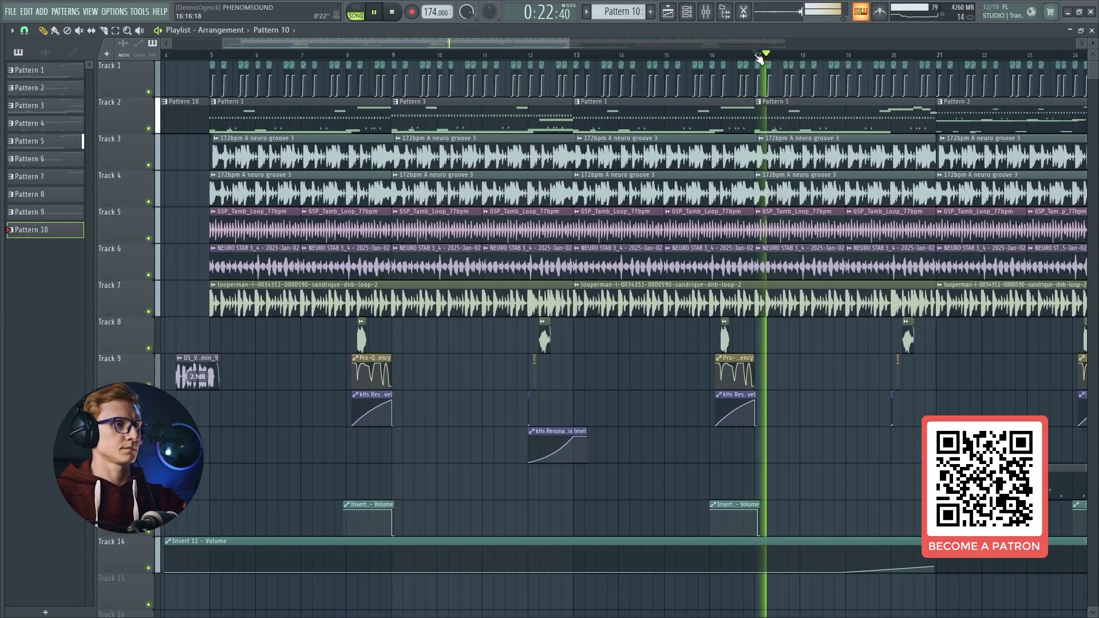
left_click(934, 59)
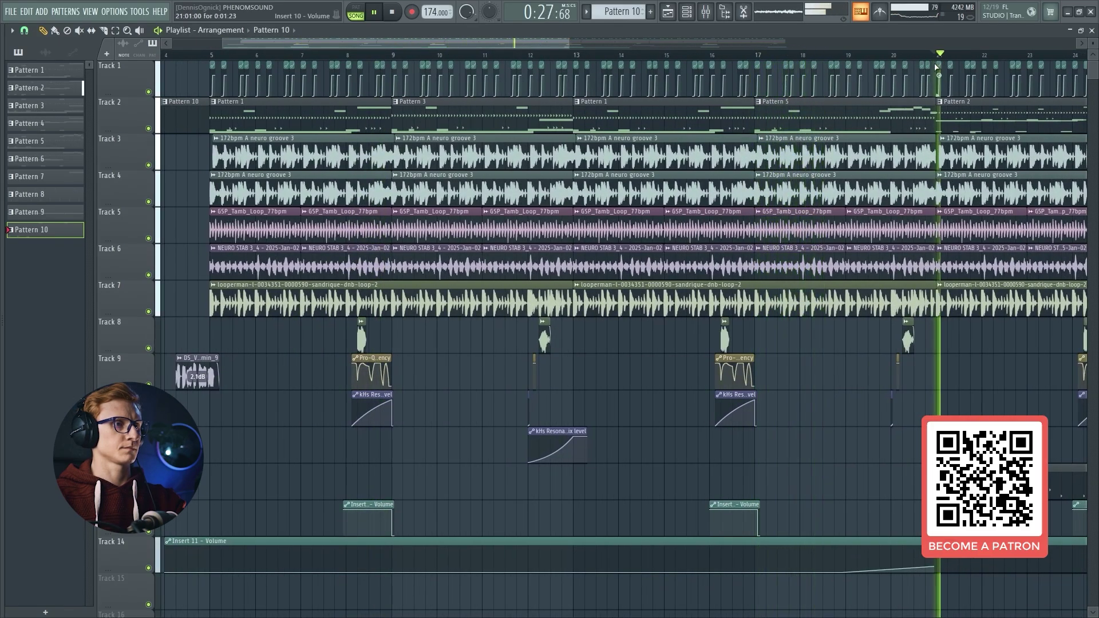
left_click_drag(531, 45, 536, 43)
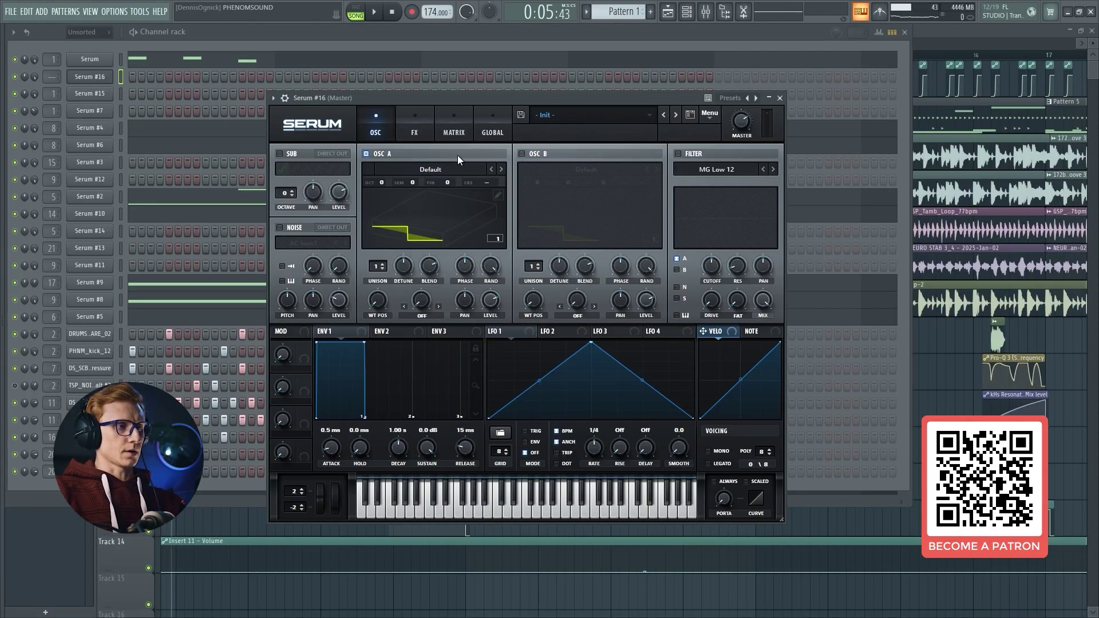
- Enable oscillator B and load the analog Basic Shapes wavetable into both oscillators A and B
left_click(525, 154)
left_click(462, 167)
mouse_move(401, 179)
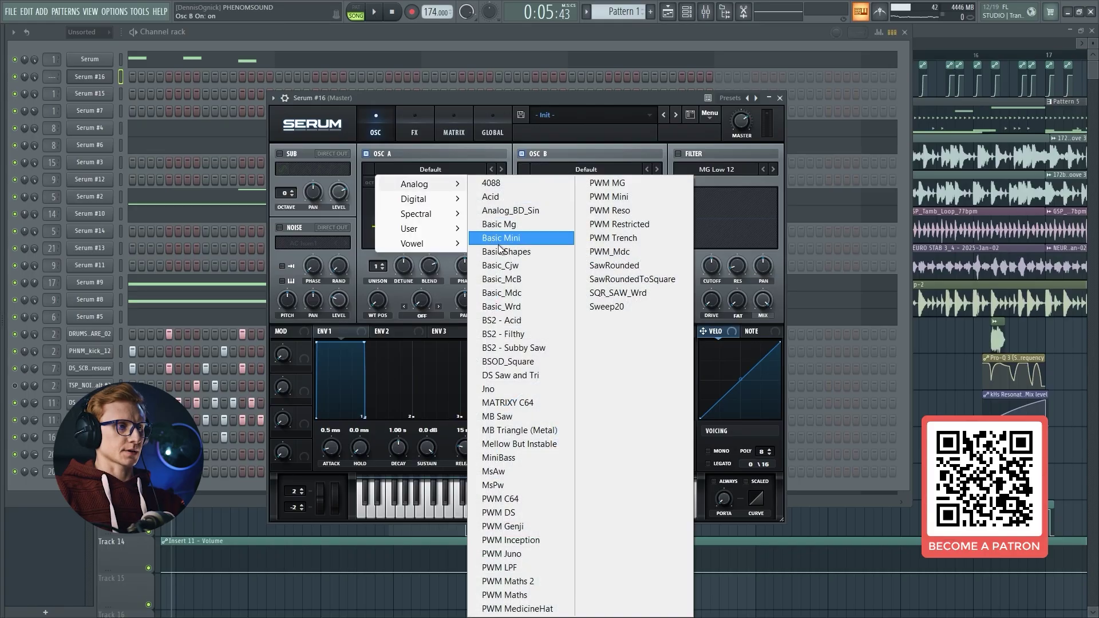
left_click(506, 252)
left_click(570, 168)
mouse_move(573, 179)
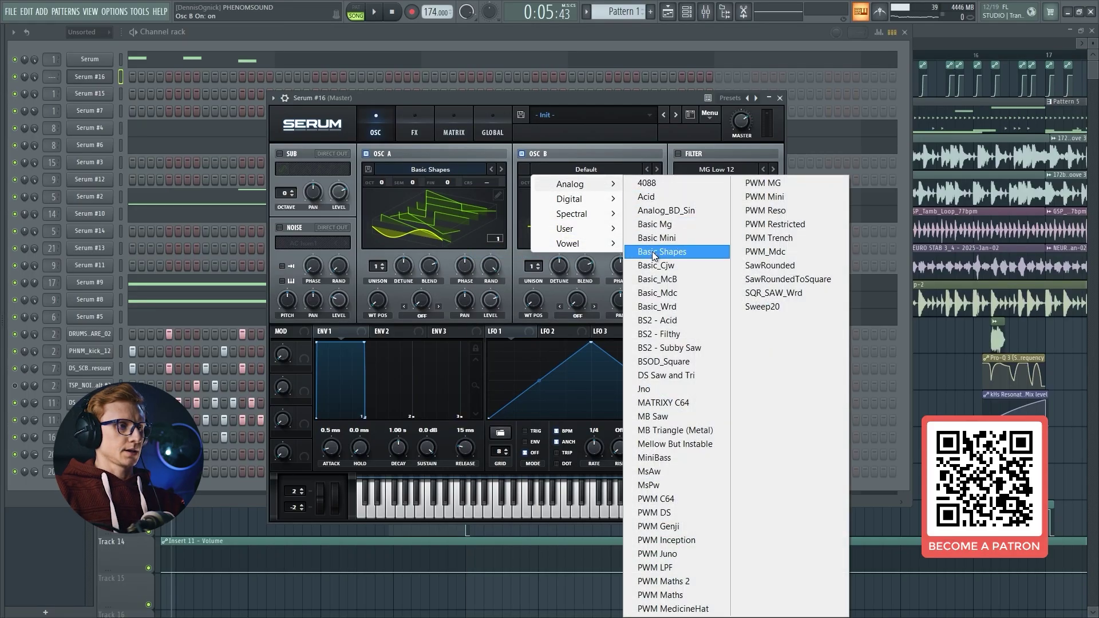
left_click(676, 253)
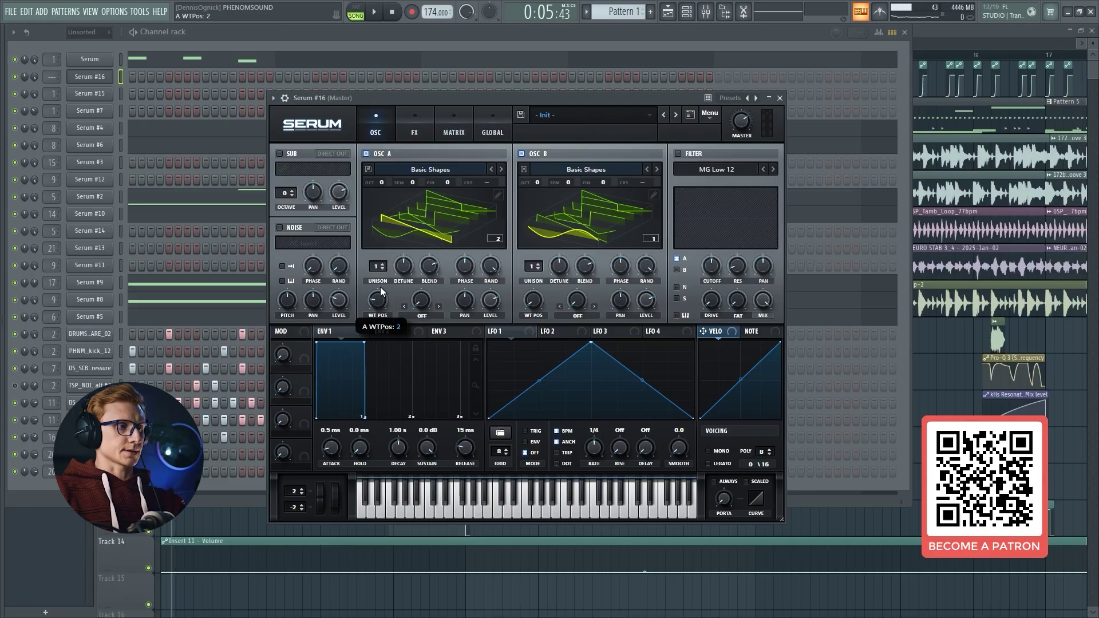
- Set oscillator A's wavetable position to 3, raise oscillator B's position, and tune both oscillators up one octave
left_click_drag(381, 288, 383, 274)
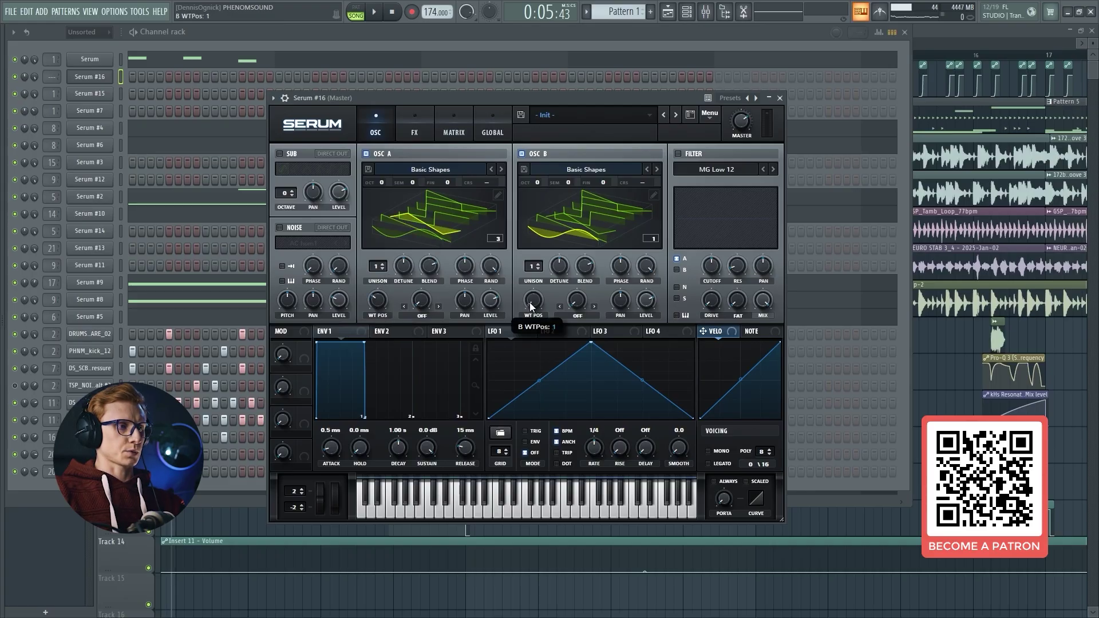
left_click_drag(530, 302, 546, 220)
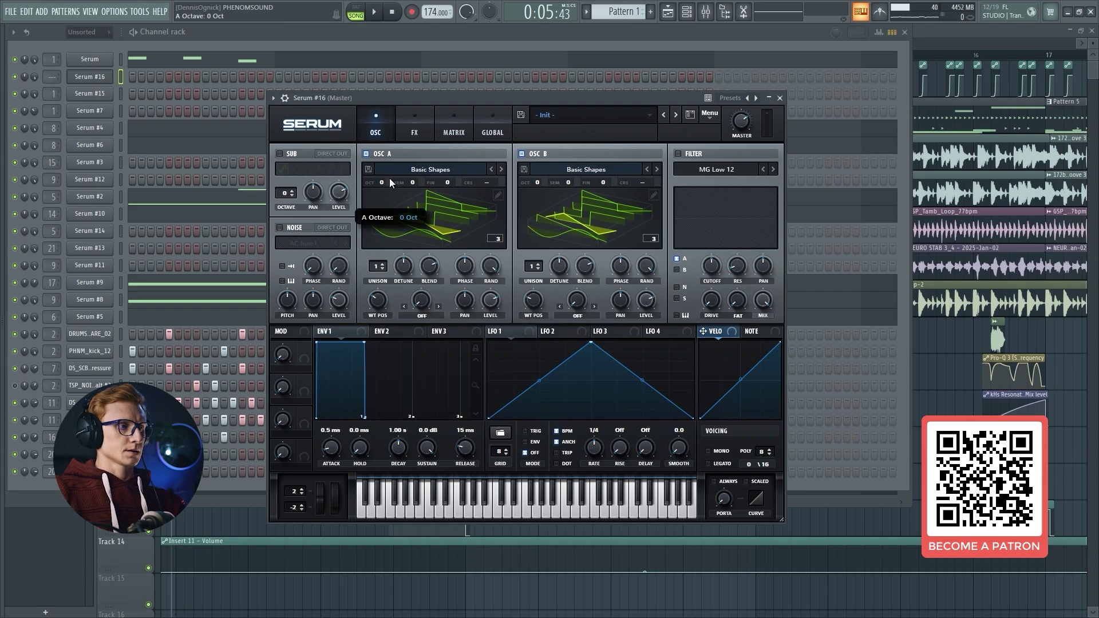
left_click_drag(390, 179, 390, 174)
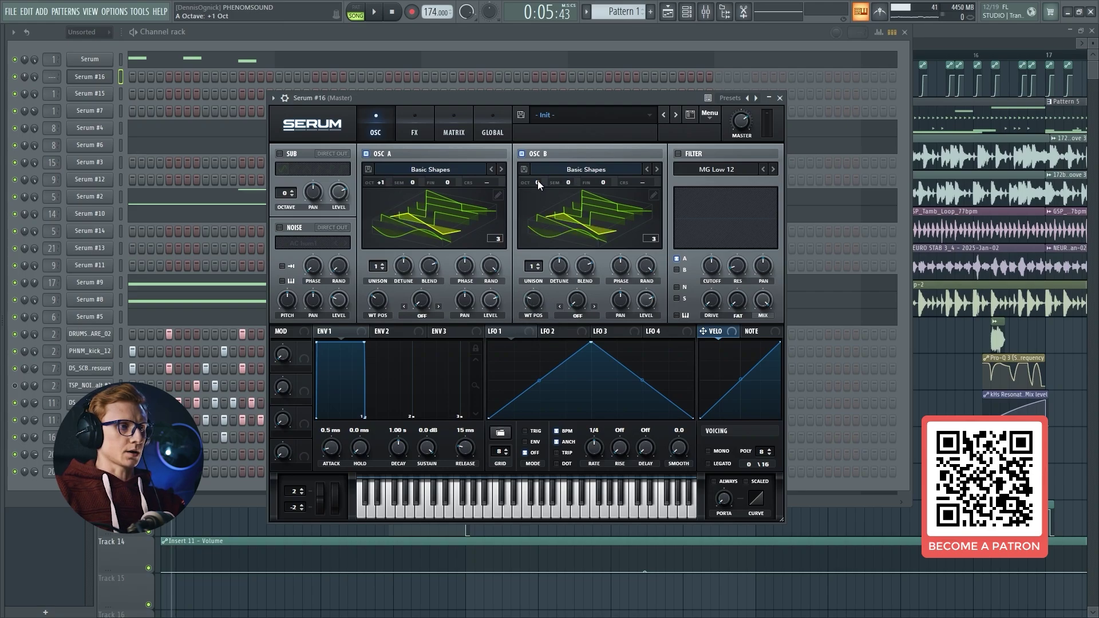
left_click_drag(538, 180, 544, 173)
key("c")
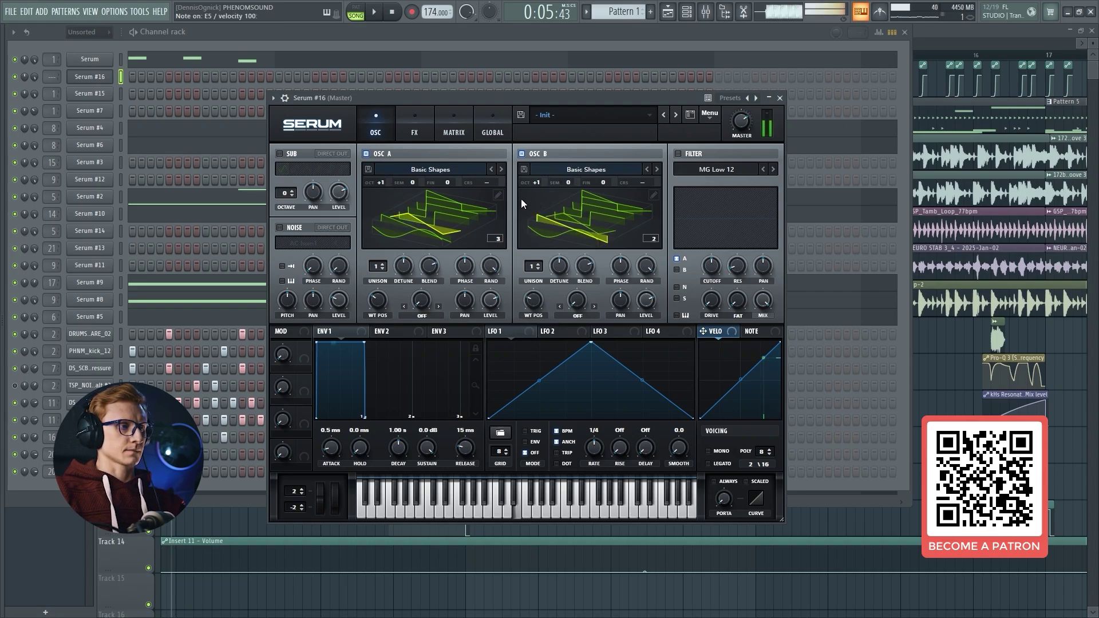
- Set both oscillators to 16 unison voices, with unison detune at 0.50 on A and about 0.49 on B
left_click(388, 215)
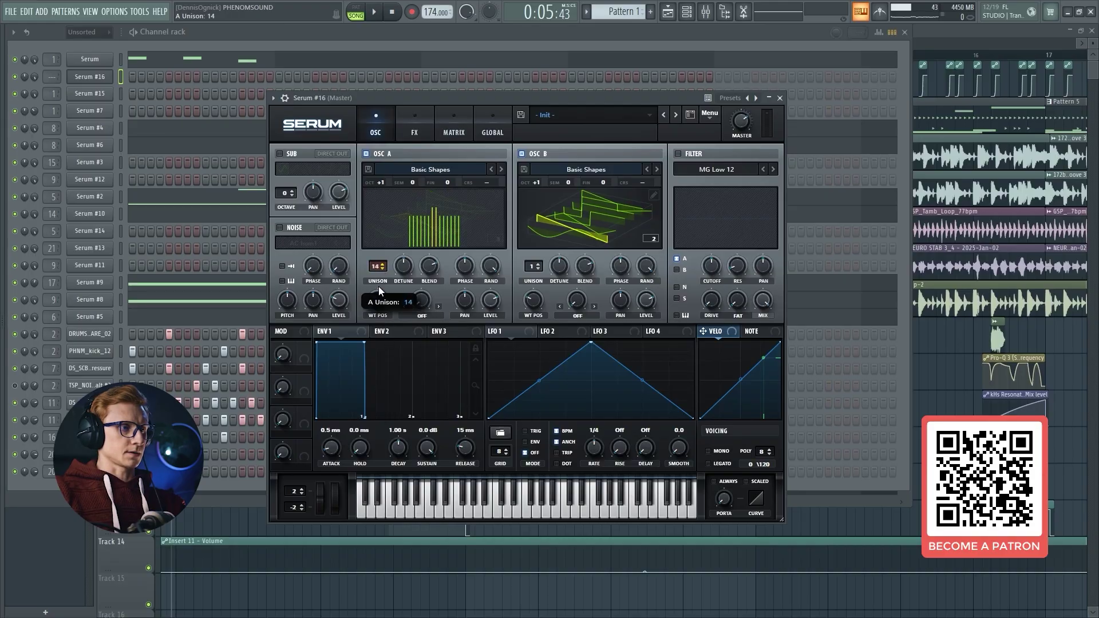
left_click_drag(537, 269, 565, 146)
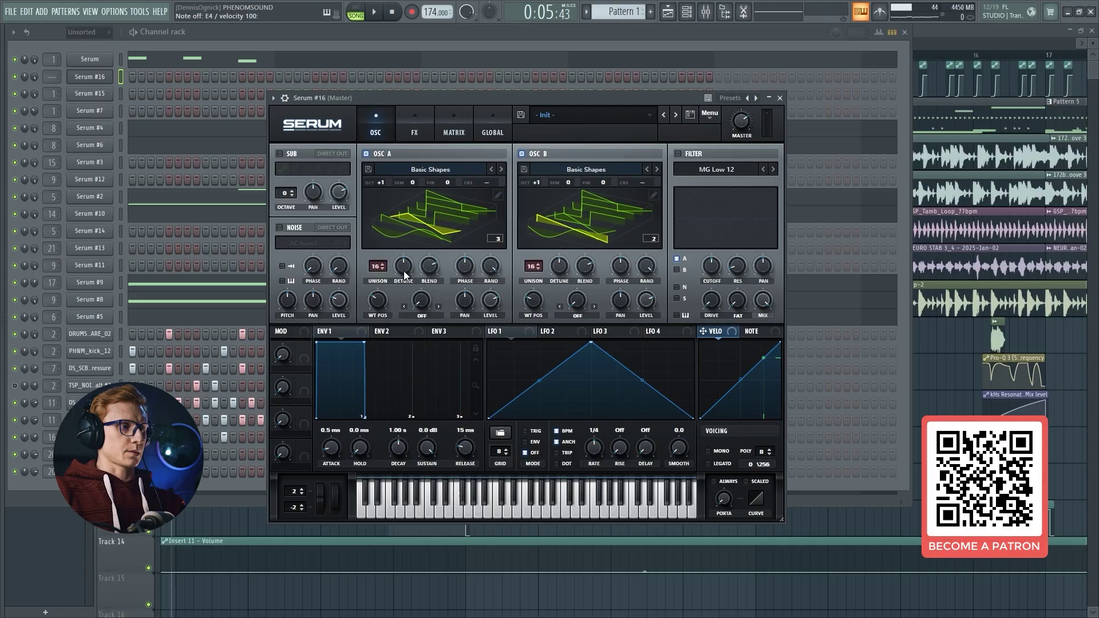
left_click_drag(404, 271, 408, 268)
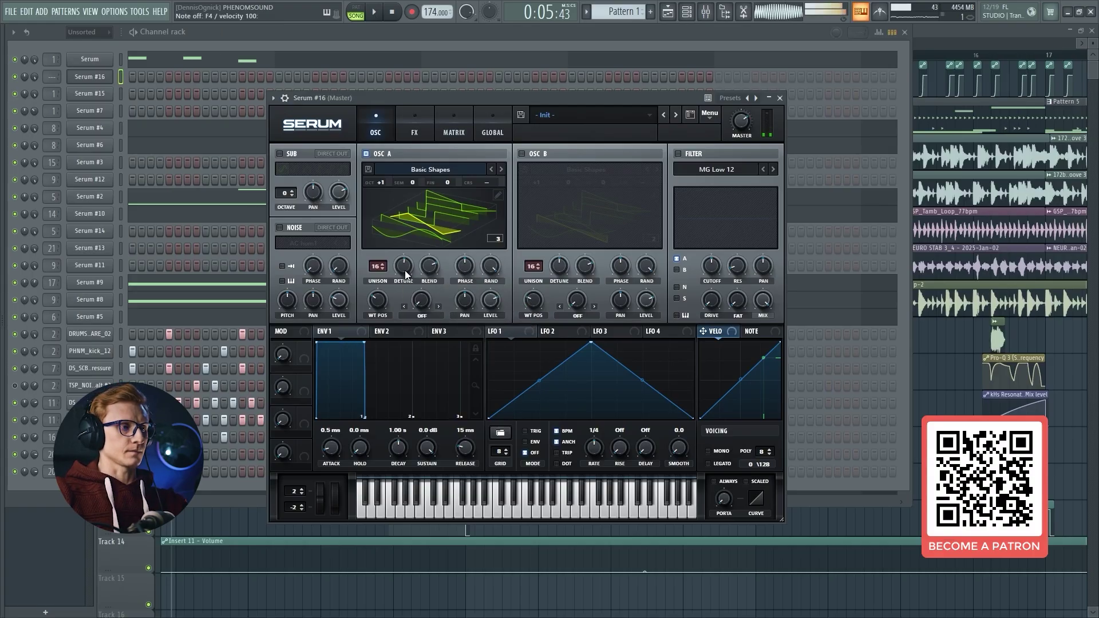
mouse_move(404, 271)
left_mouse_down()
mouse_move(419, 240)
mouse_move(414, 256)
left_mouse_up()
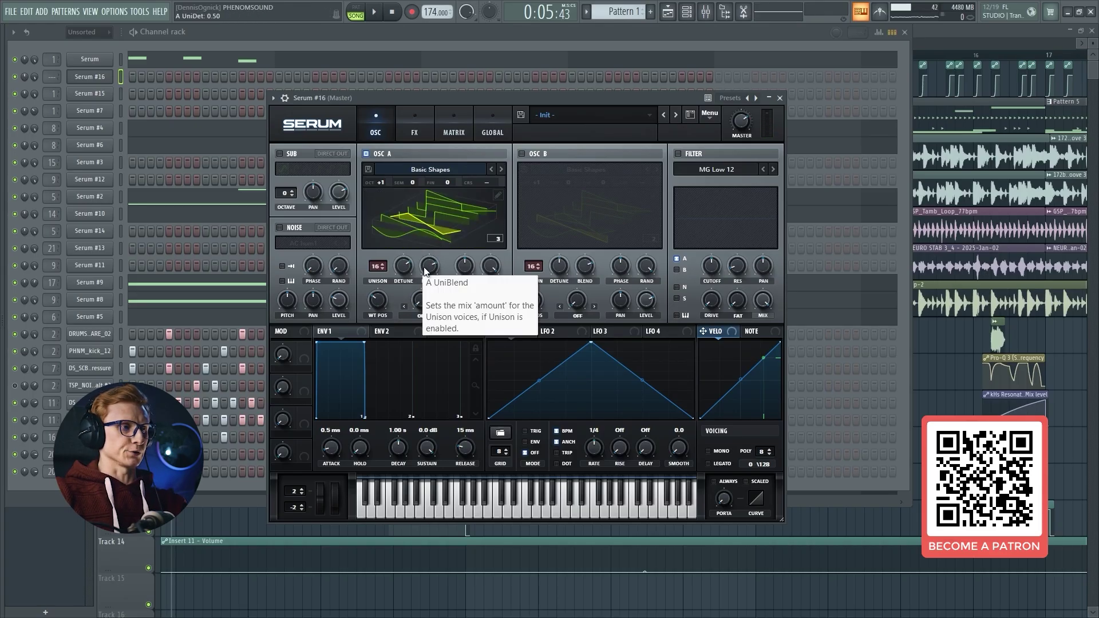
left_click(522, 154)
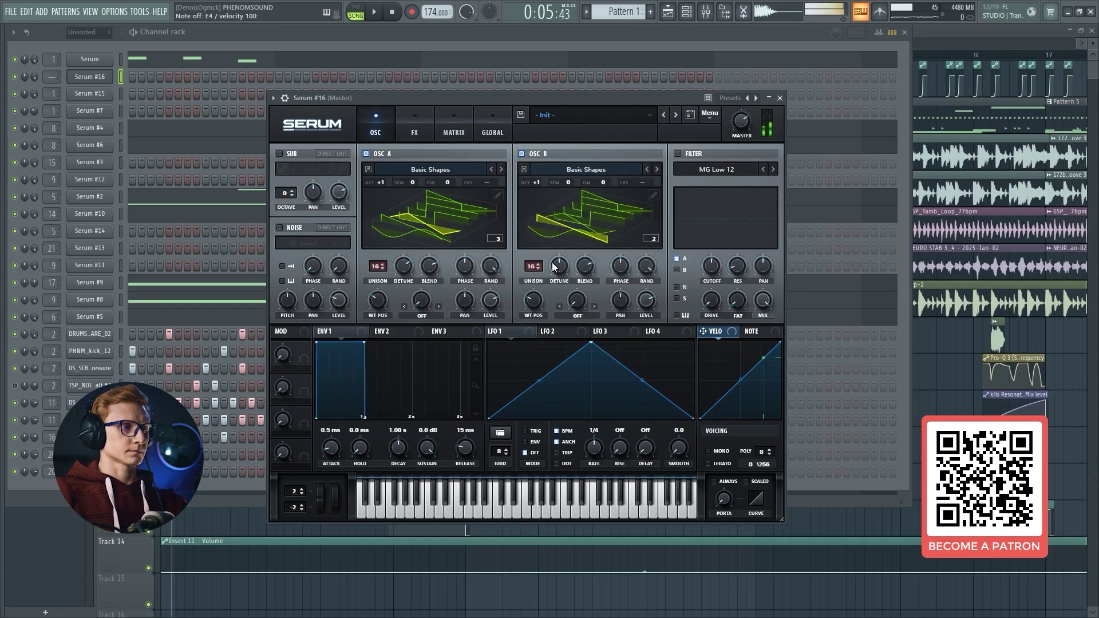
mouse_move(552, 262)
left_mouse_down()
mouse_move(565, 235)
mouse_move(561, 244)
left_mouse_up()
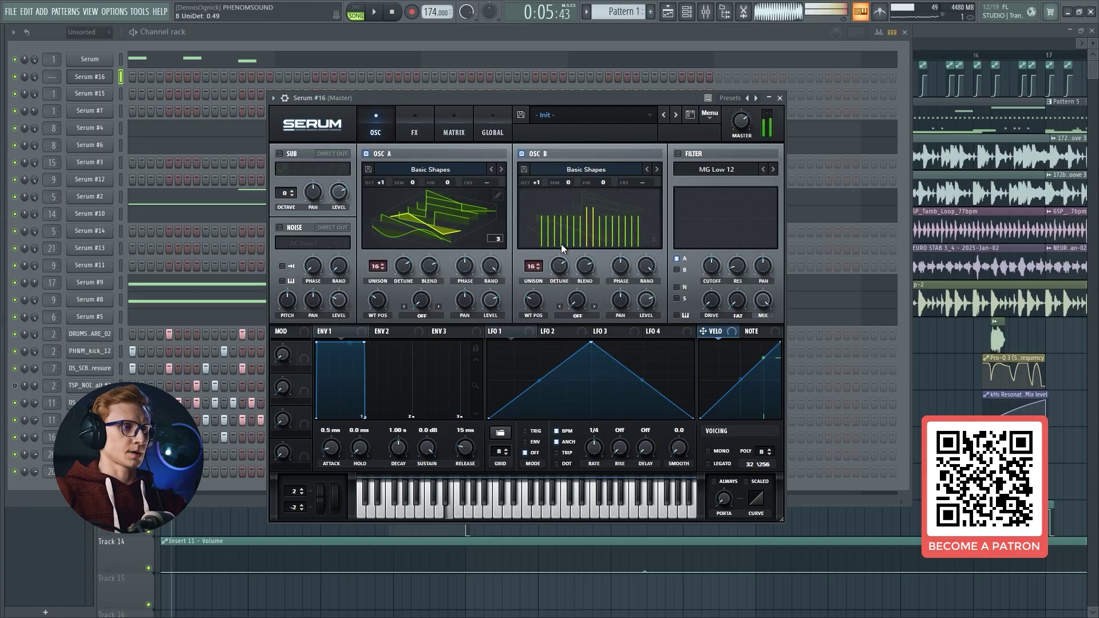
- Fine-tune oscillator A to -9 cents and oscillator B to 10 cents
scroll(446, 183, "up", 2)
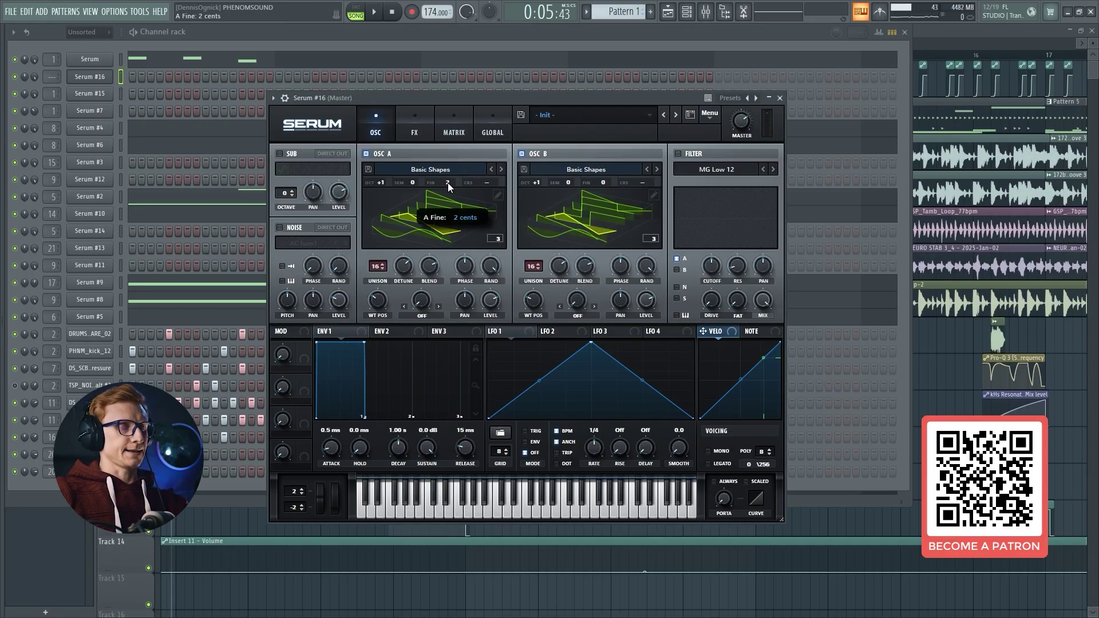
scroll(449, 187, "down", 8)
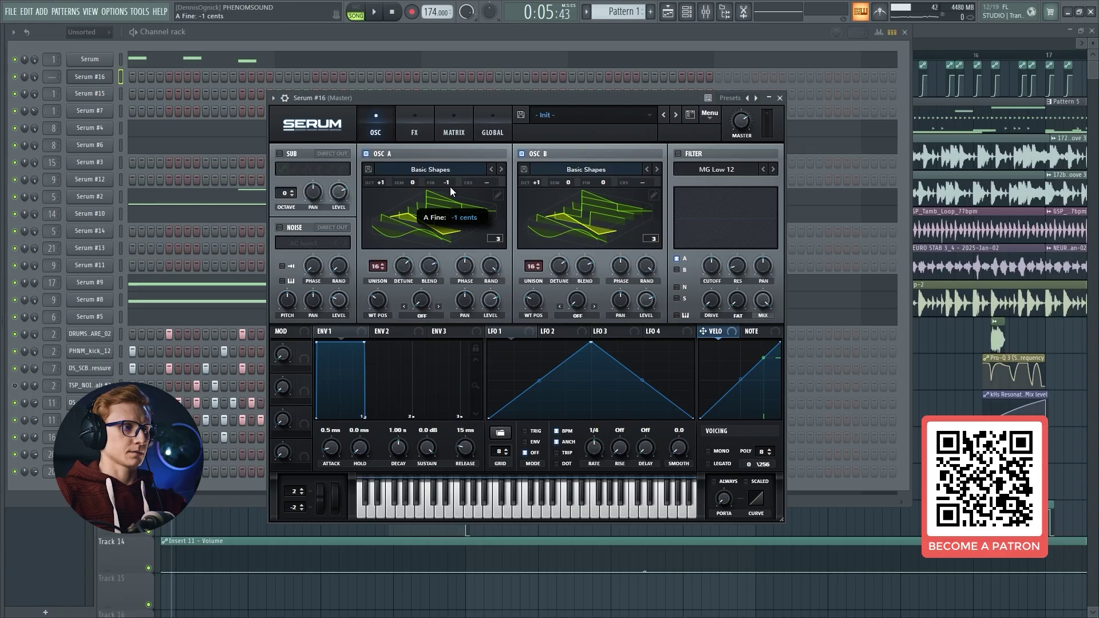
scroll(603, 182, "up", 10)
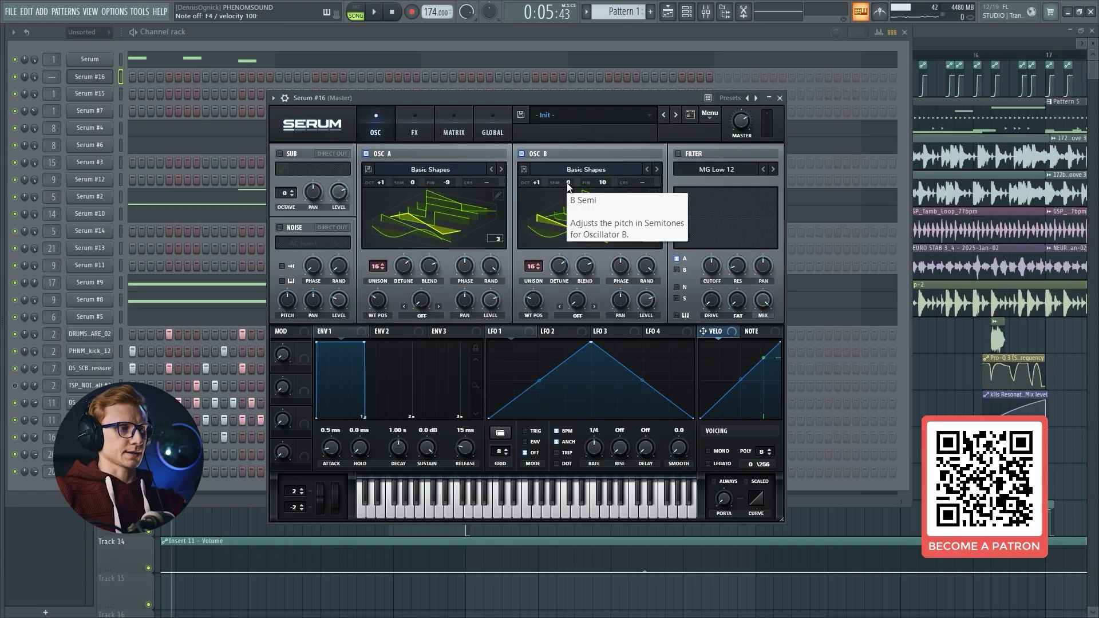
- Set oscillator B's semitone offset to +3 and audition the interval
scroll(567, 184, "up", 2)
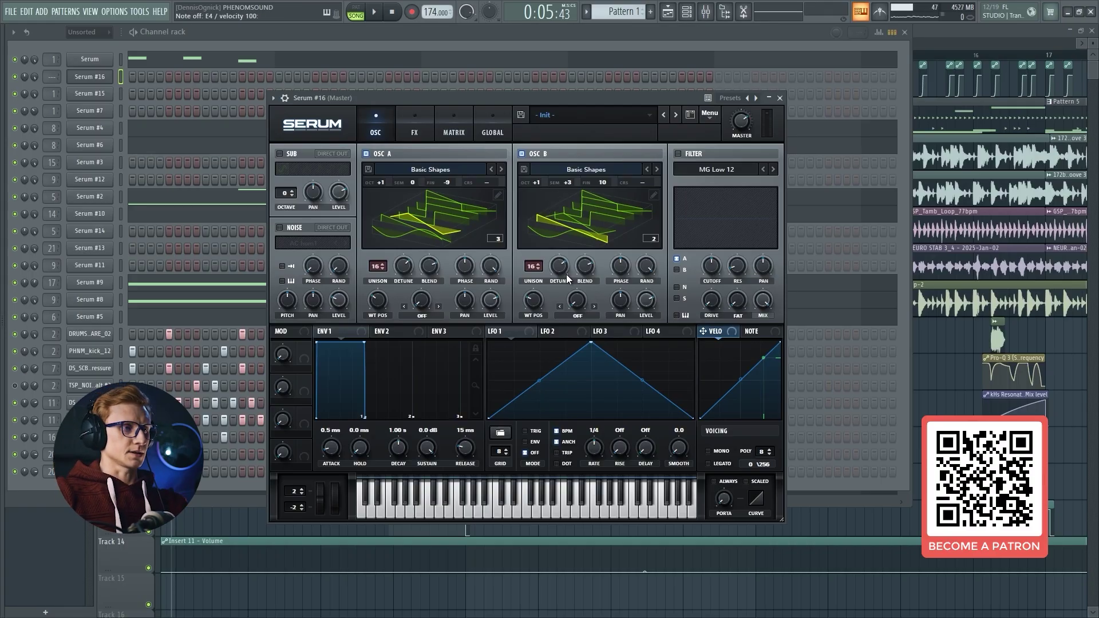
left_click(571, 183)
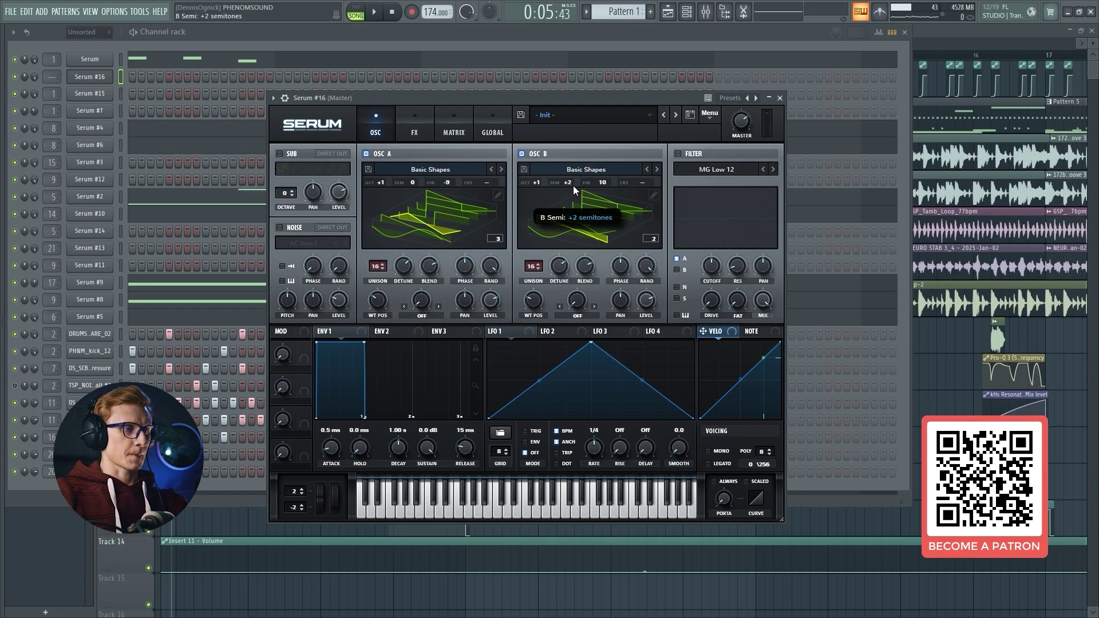
scroll(573, 186, "up", 1)
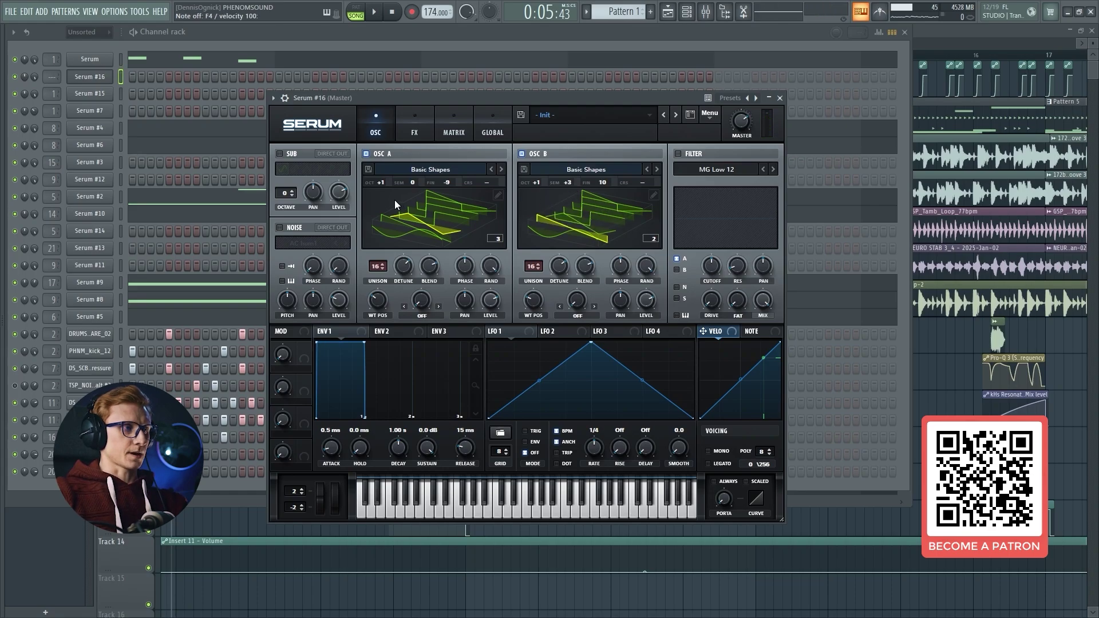
- Enable the sub oscillator and set its shape to saw, comparing it with the square shape
left_click(279, 154)
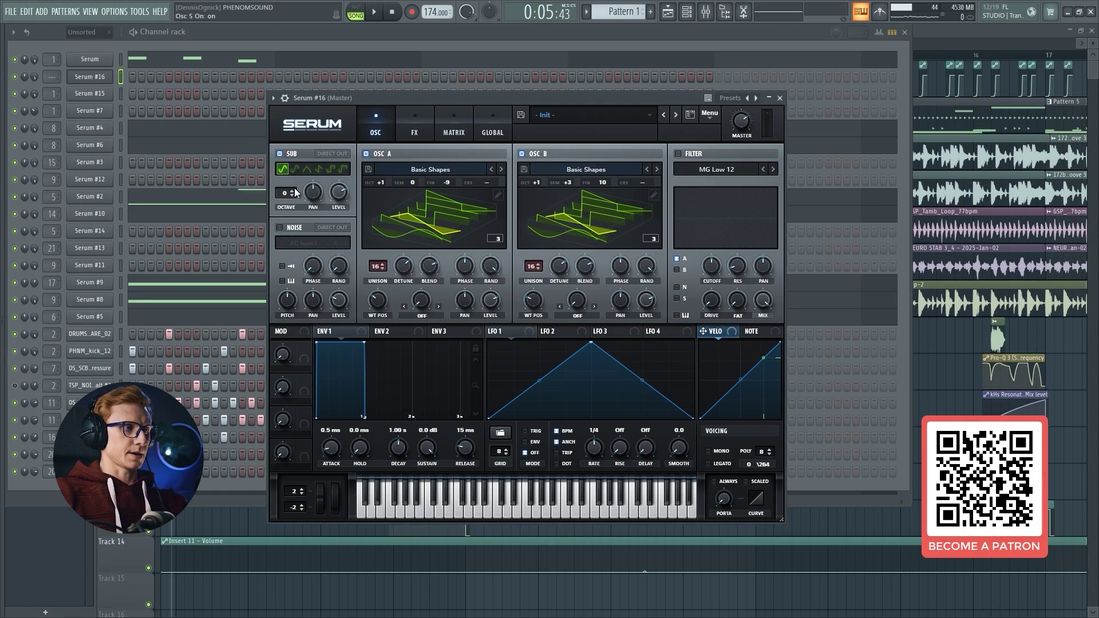
left_click(319, 169)
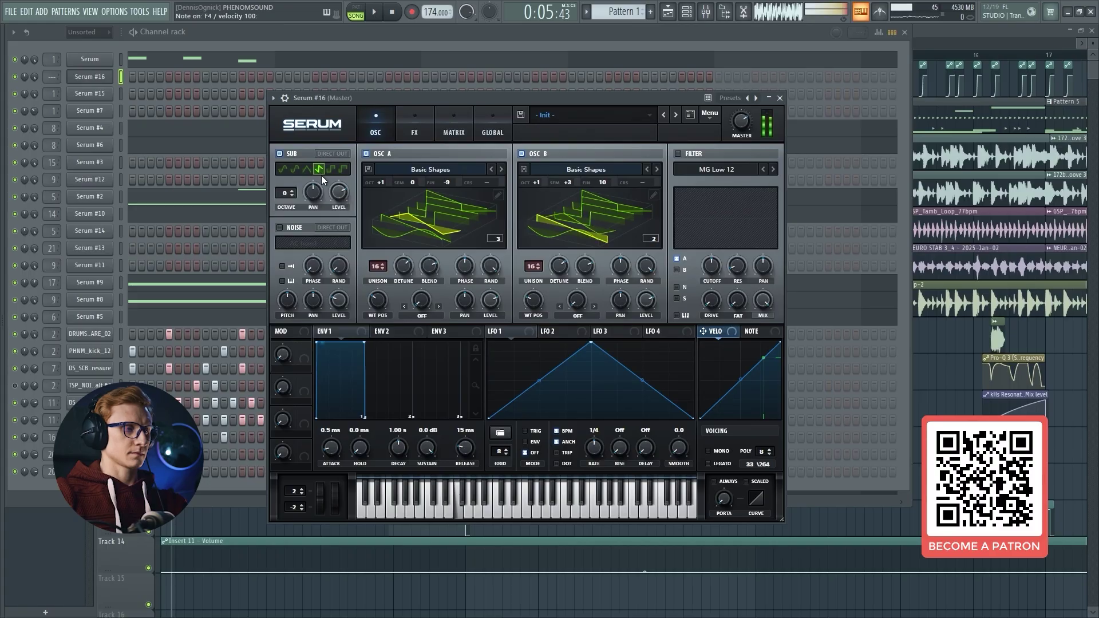
left_click(331, 170)
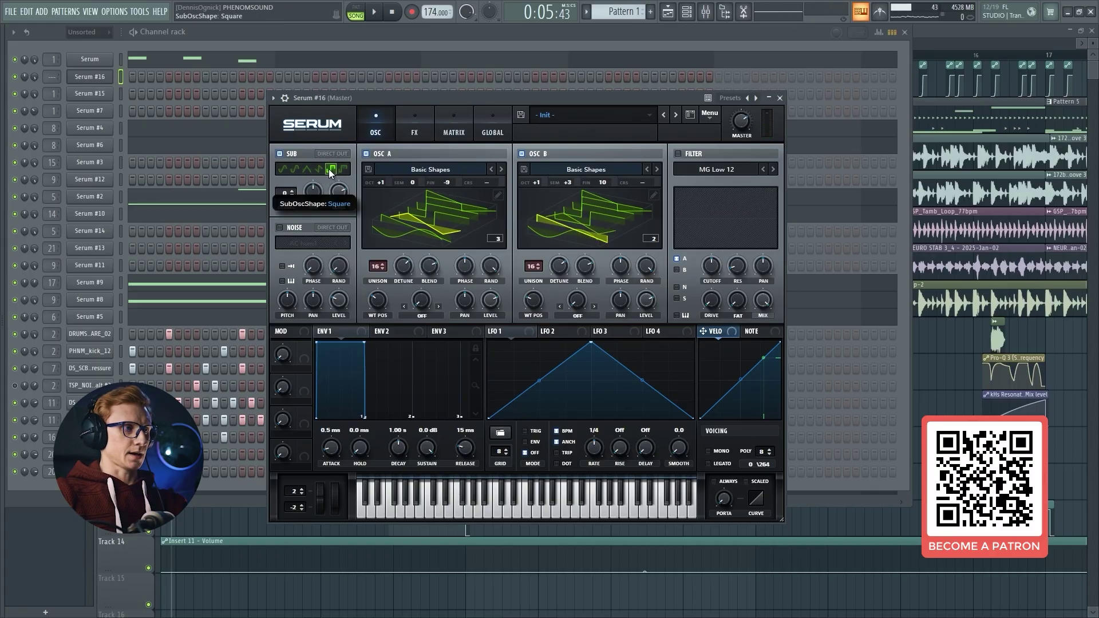
left_click(319, 169)
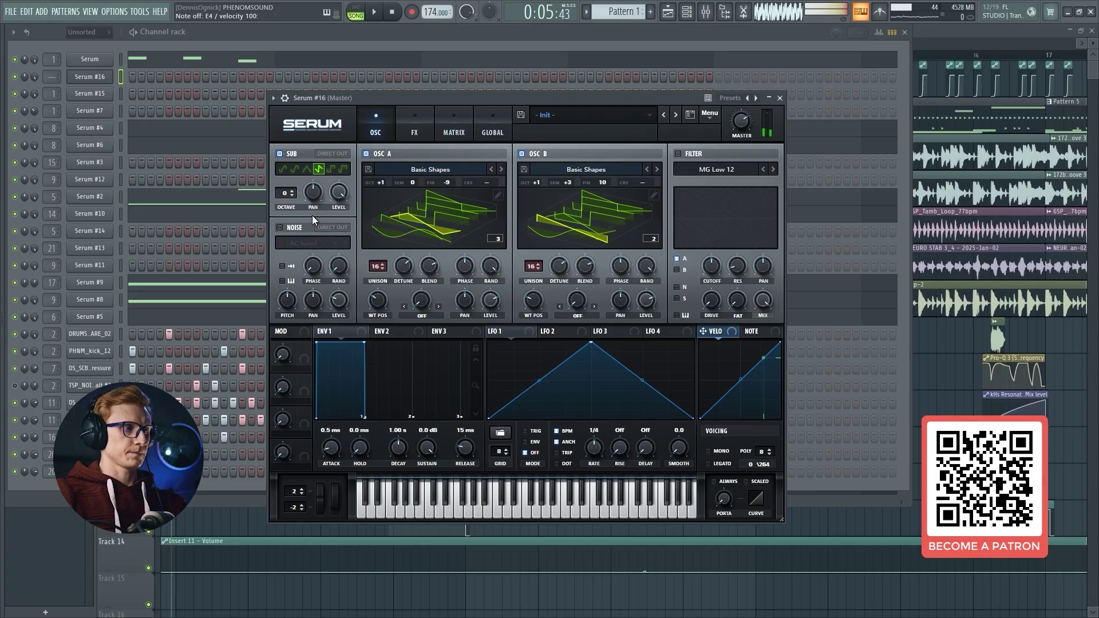
- Enable the noise oscillator with the AC hum1 sample, set its level to 81%, and audition the sound
left_click(290, 229)
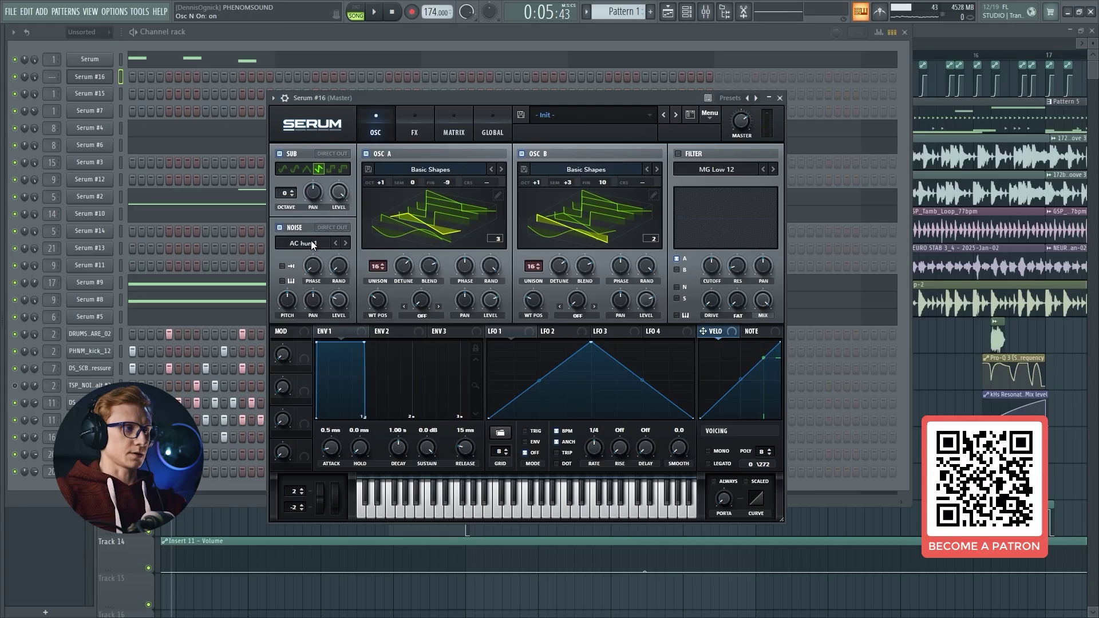
left_click_drag(336, 300, 344, 246)
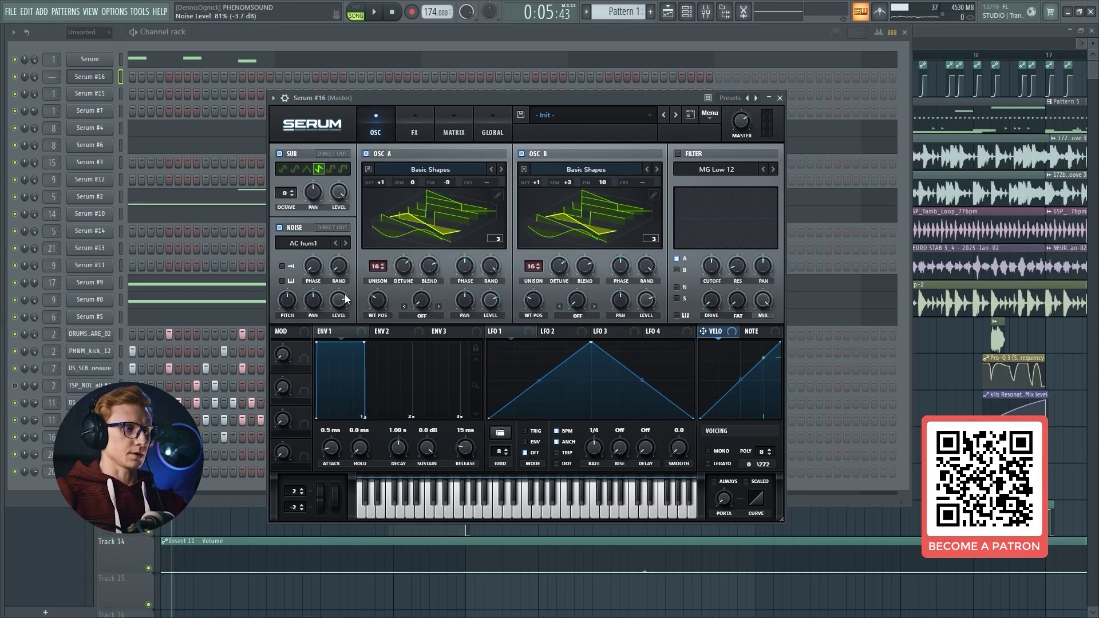
left_click_drag(345, 299, 343, 300)
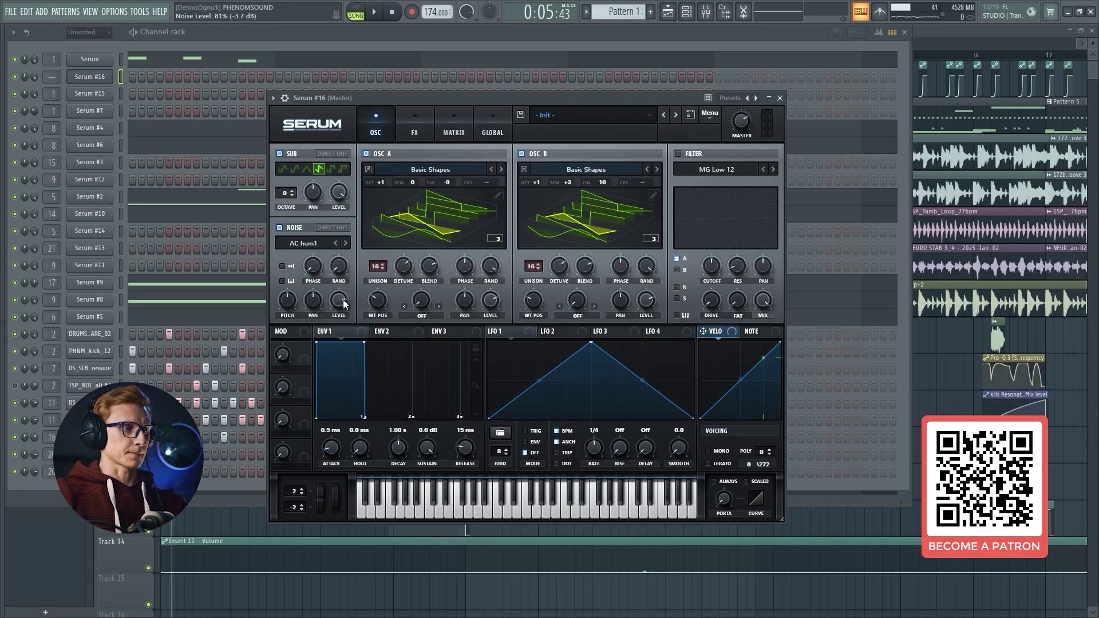
key("c")
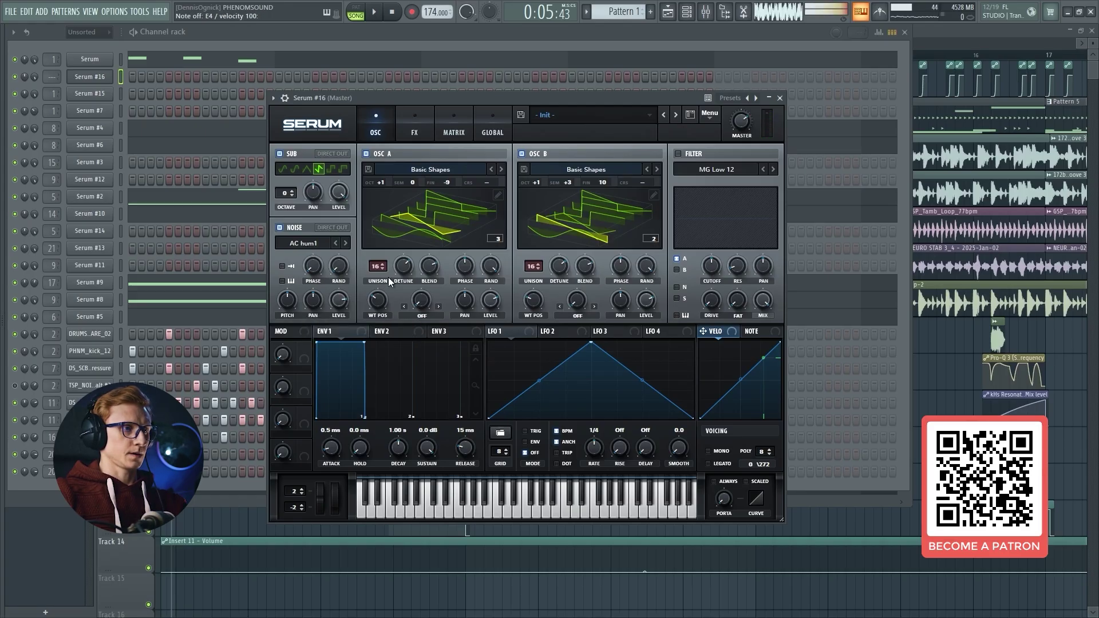
- Enable the filter and set its type to the Flg - flanger
left_click(678, 154)
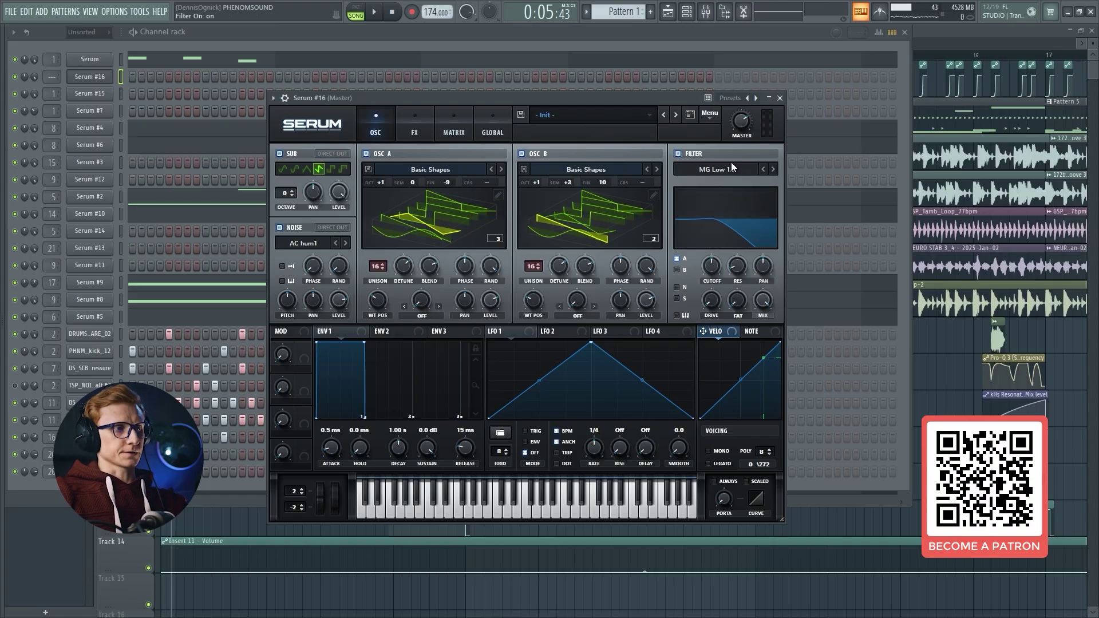
left_click(719, 168)
mouse_move(721, 214)
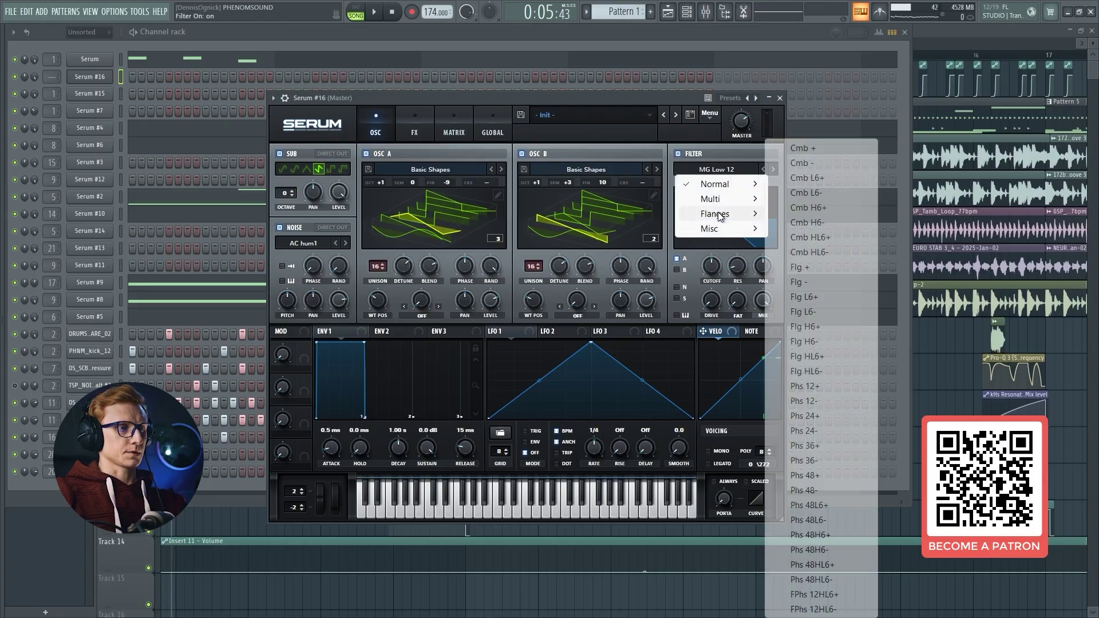
left_click(800, 283)
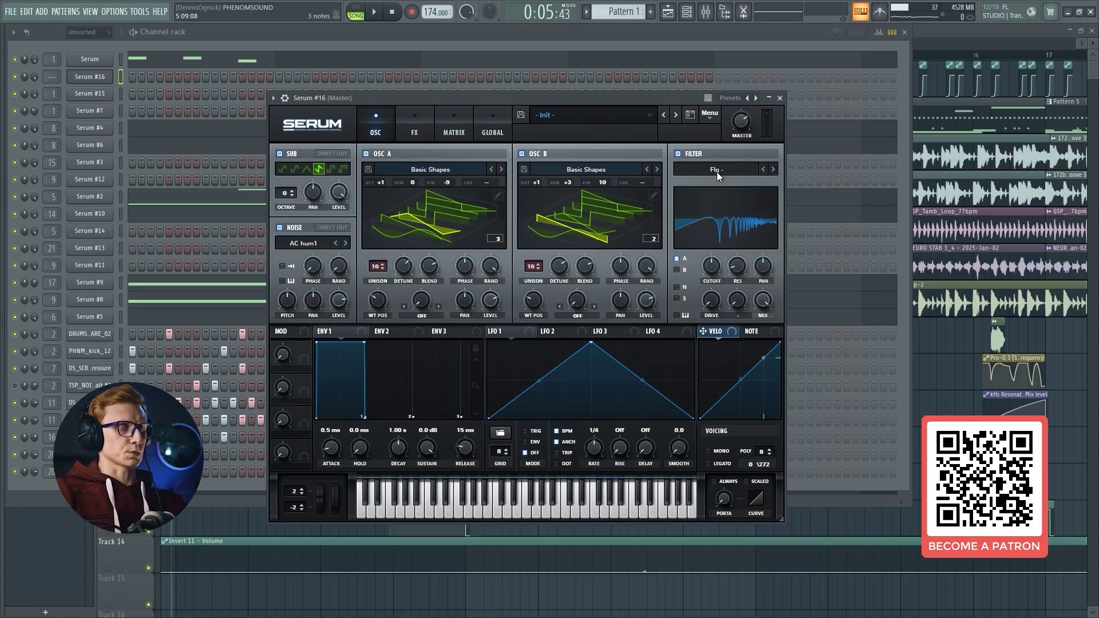
- Route oscillator B, the noise oscillator and the sub oscillator through the filter
left_click(677, 270)
left_click(677, 287)
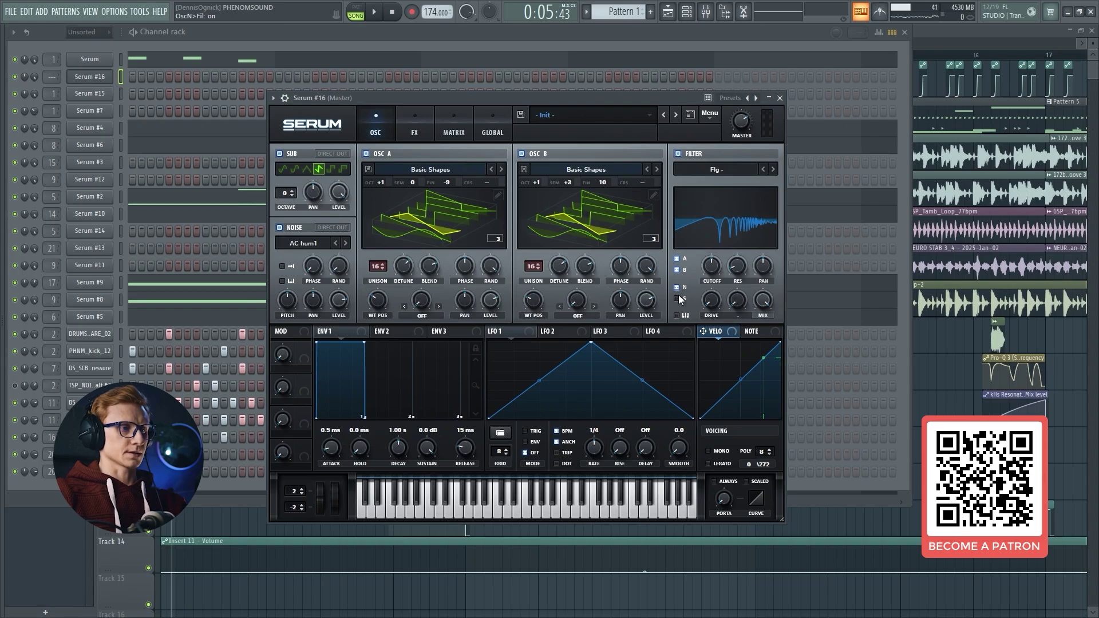
left_click(677, 298)
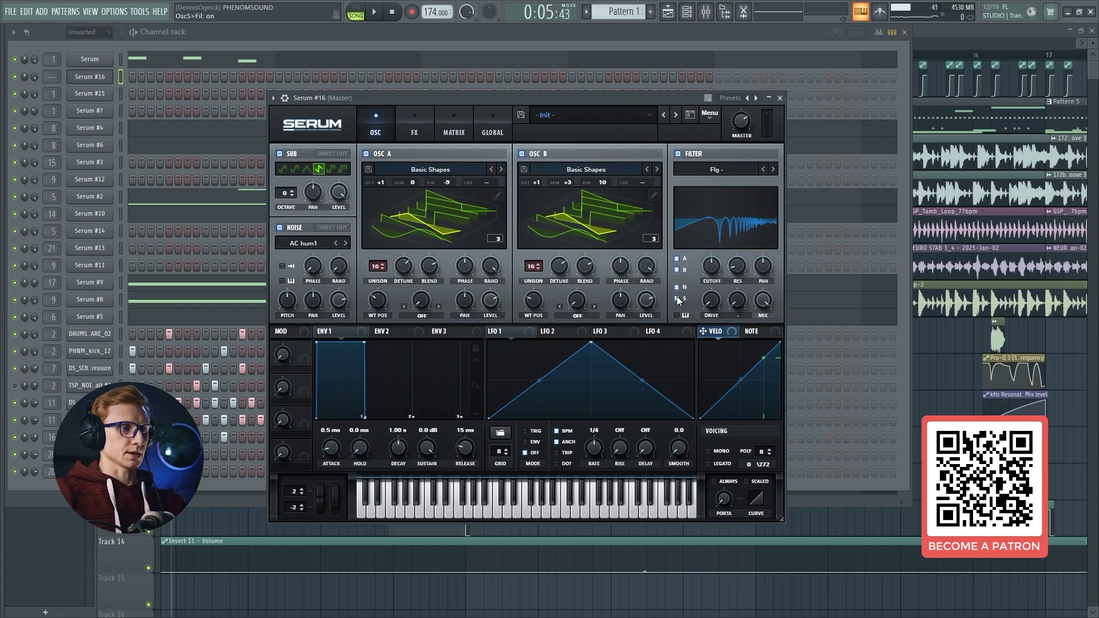
- Sweep the flanger filter's cutoff while auditioning notes and leave it at a lower frequency
right_click(706, 268)
left_click(706, 269)
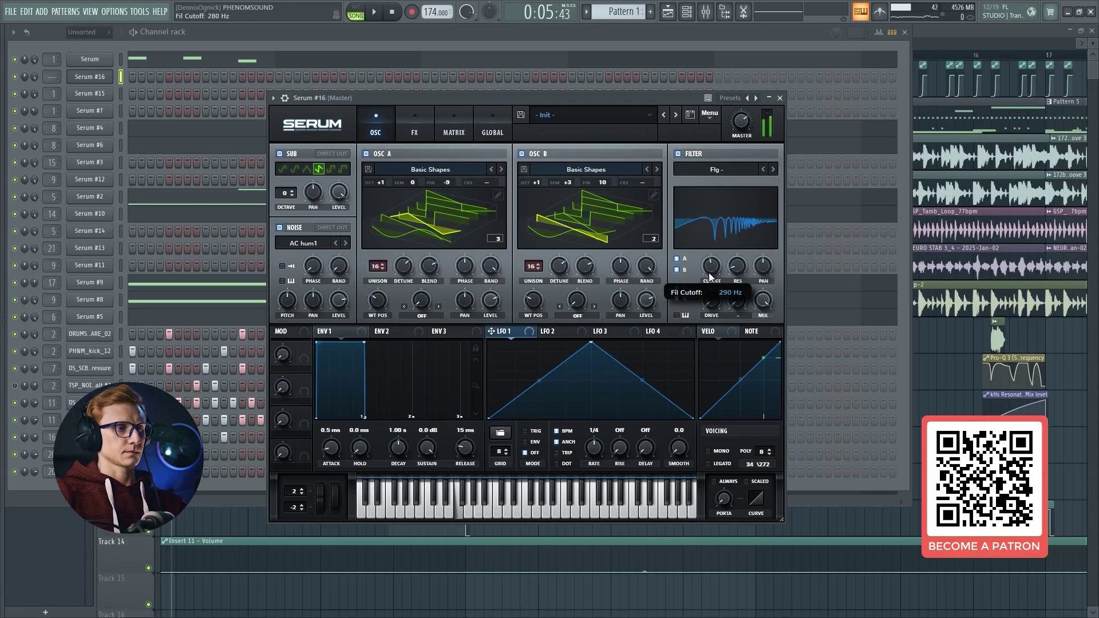
mouse_move(709, 272)
left_mouse_down()
mouse_move(702, 308)
mouse_move(710, 263)
left_mouse_up()
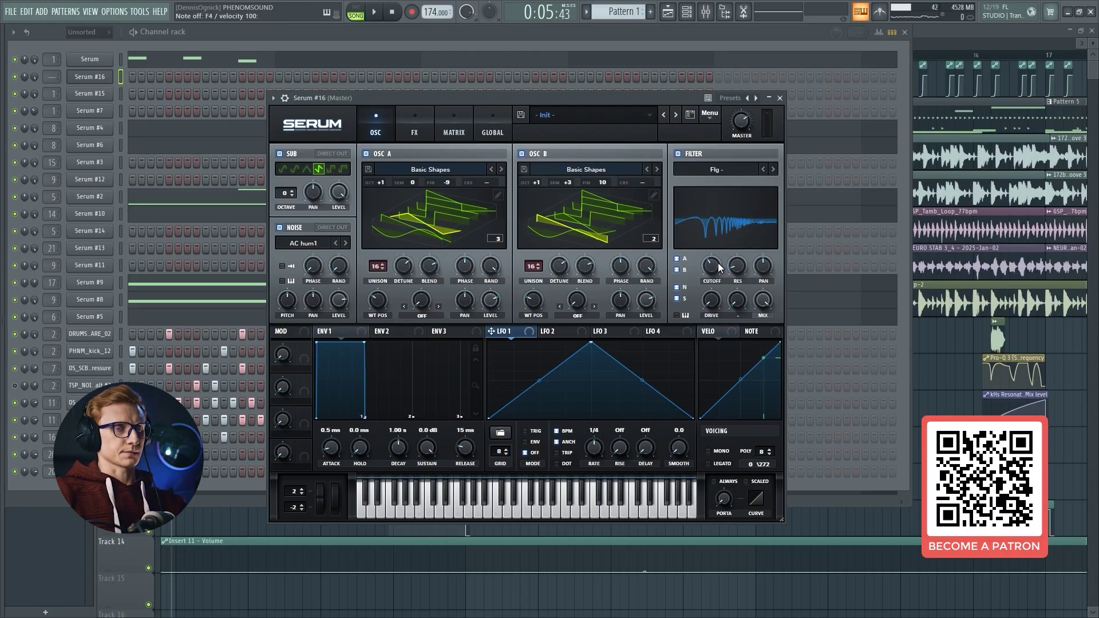
mouse_move(710, 267)
left_mouse_down()
mouse_move(708, 285)
mouse_move(716, 260)
left_mouse_up()
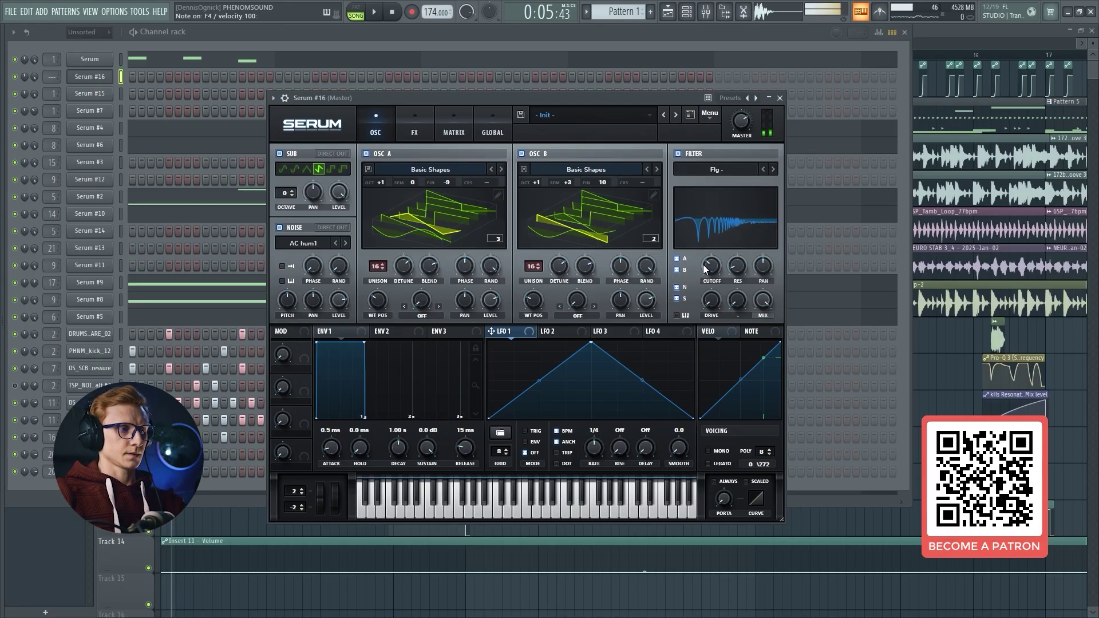
- Shape LFO 1 into a steep curved decay from its start, in trigger mode at a 1/2 rate
left_click_drag(591, 343, 488, 342)
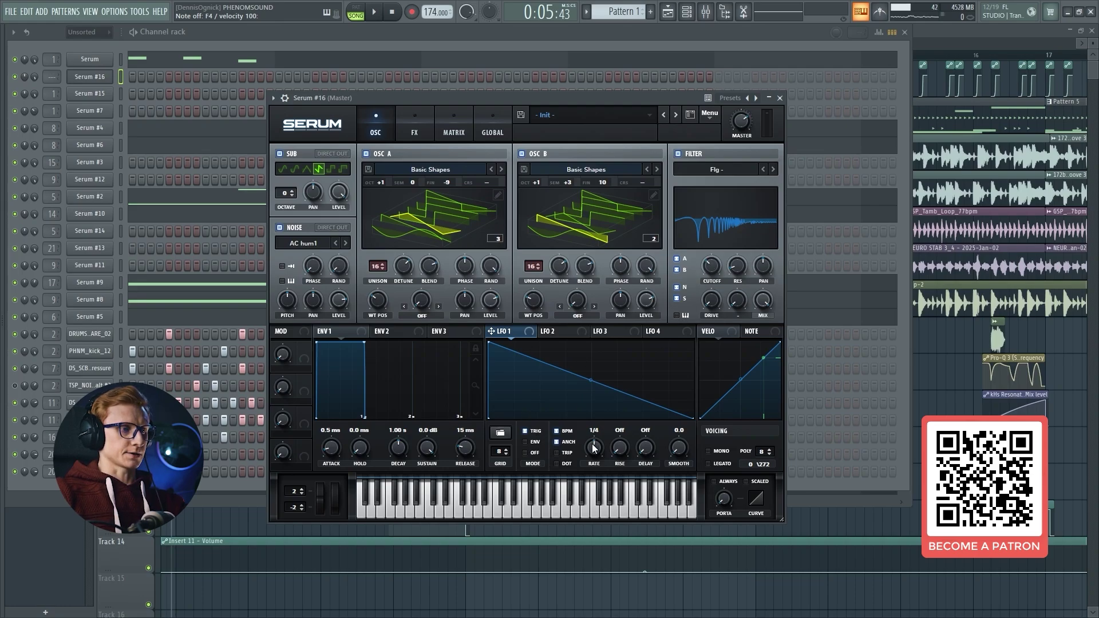
scroll(595, 449, "down", 1)
left_click_drag(591, 381, 588, 426)
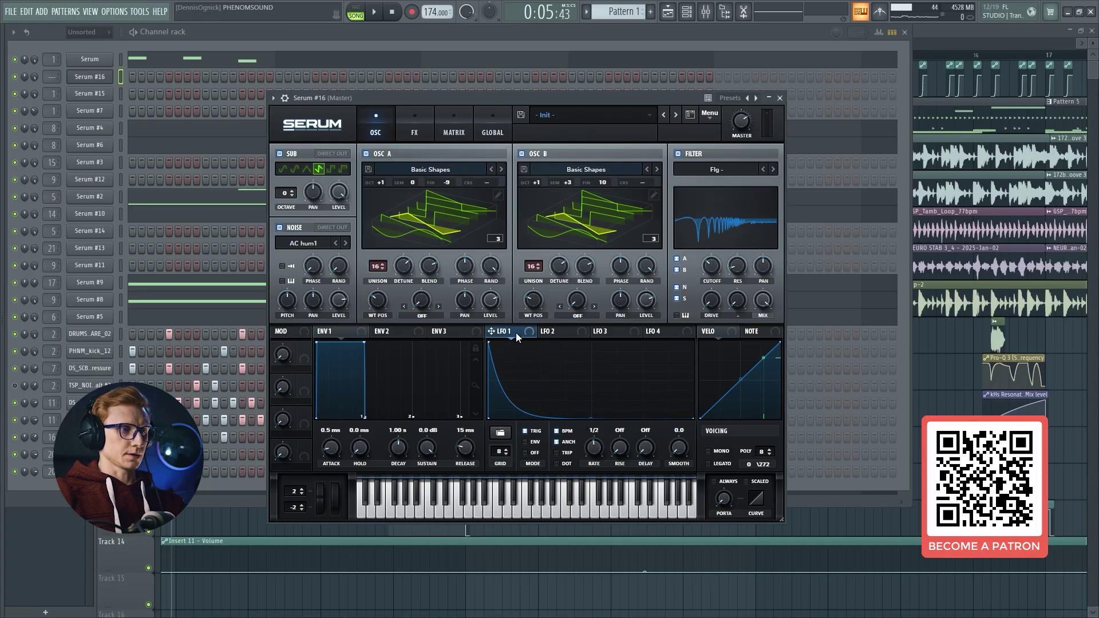
- Assign LFO 1 to the filter cutoff with an amount of about 83 and audition the modulation
left_click_drag(516, 332, 710, 252)
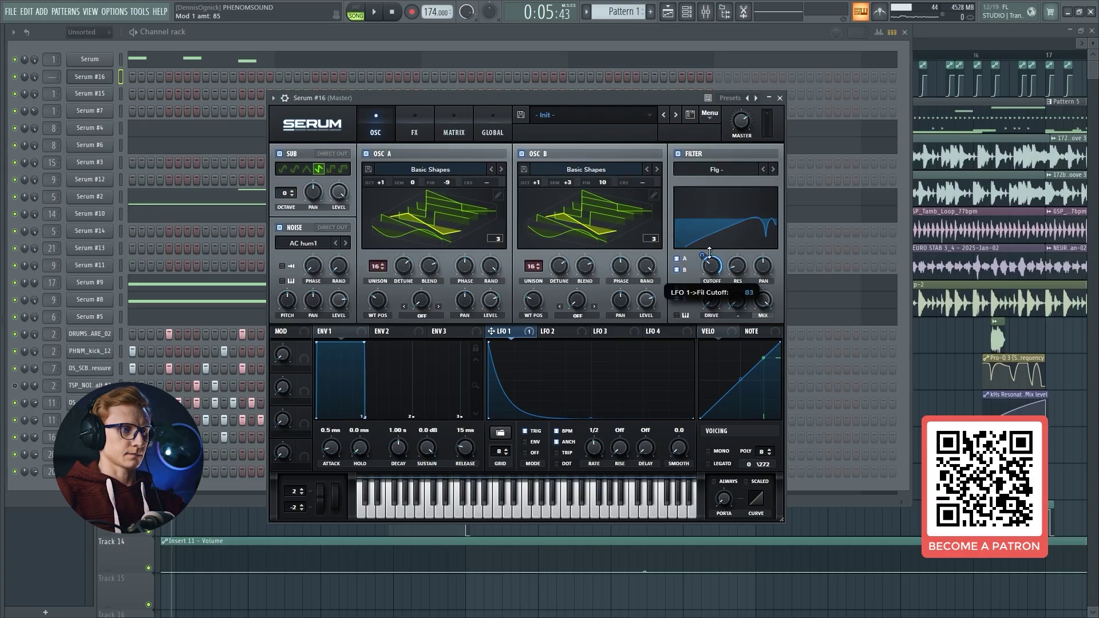
key("v")
key("v")
key("v")
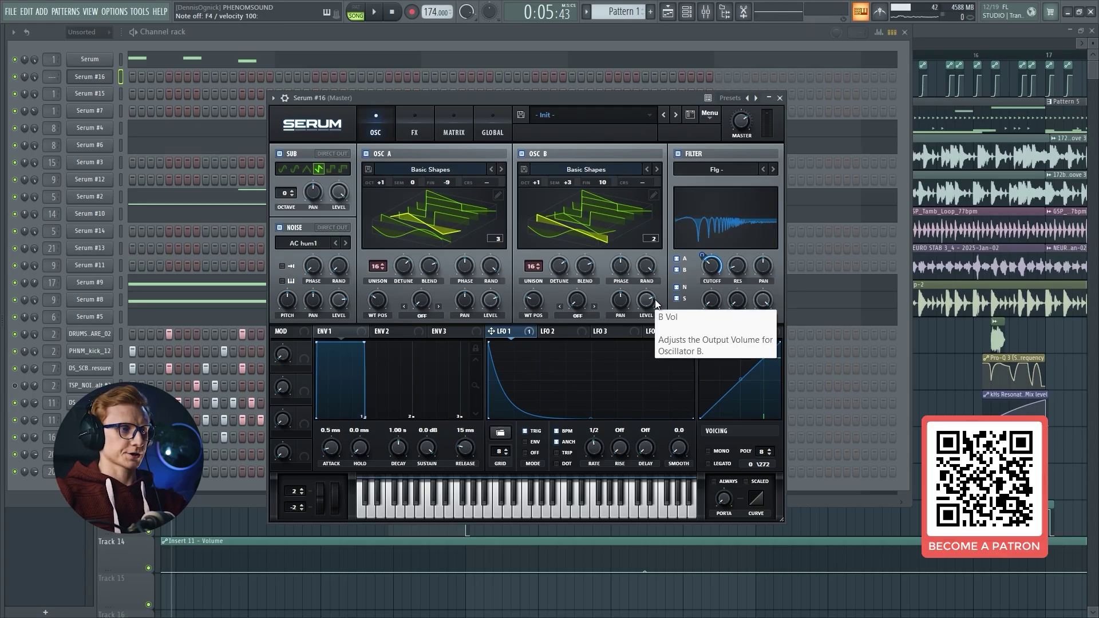
key("c")
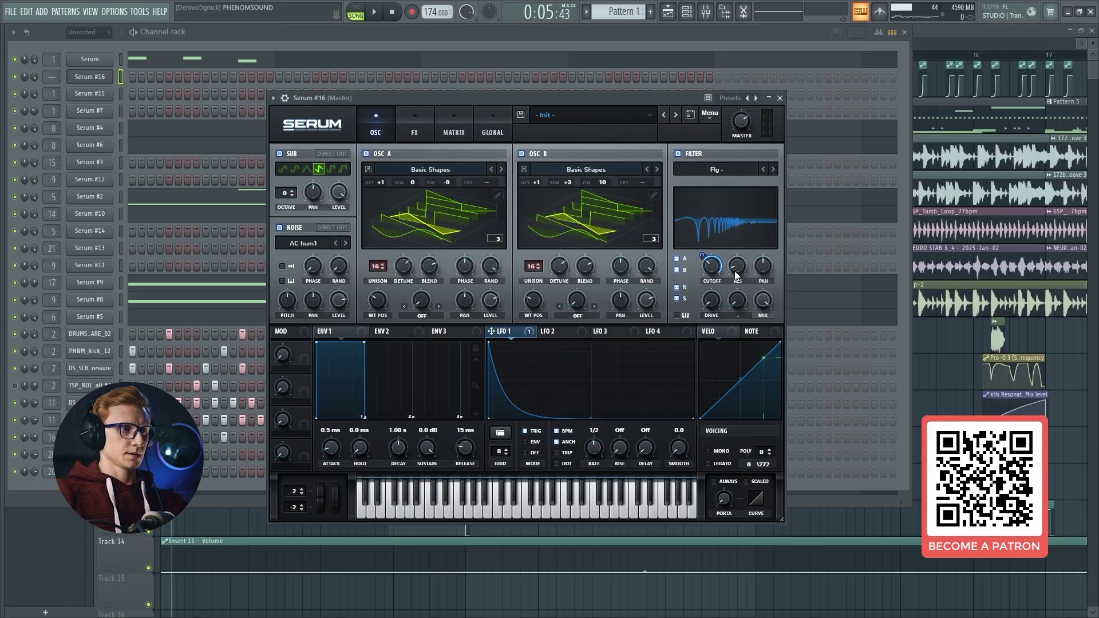
- Raise the filter resonance and set the filter drive to 28% while auditioning the sound
scroll(738, 271, "up", 4)
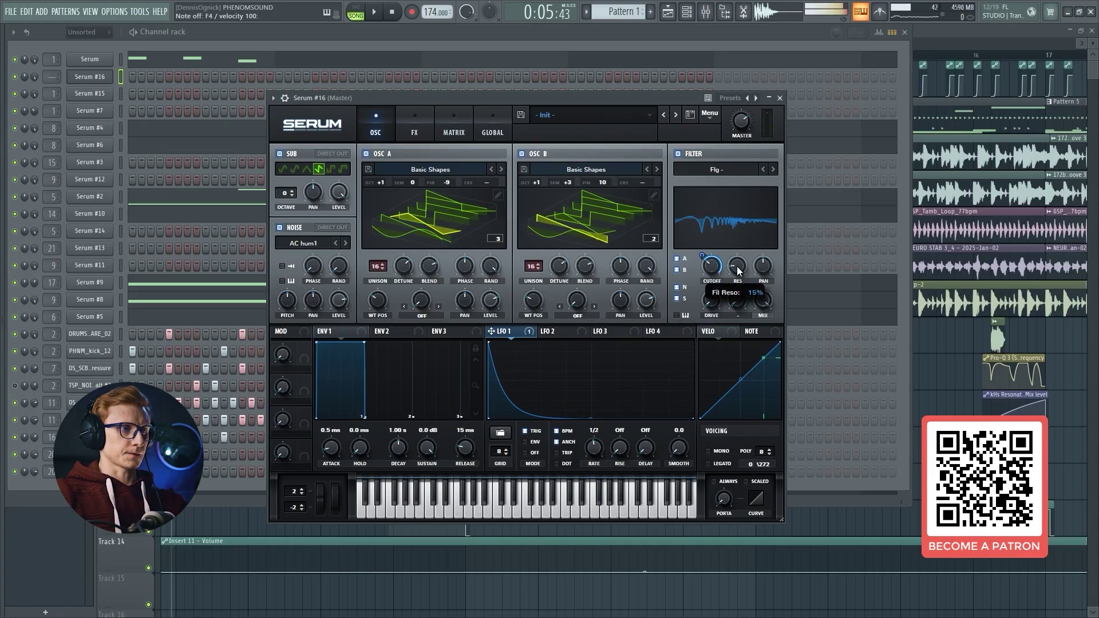
key("v")
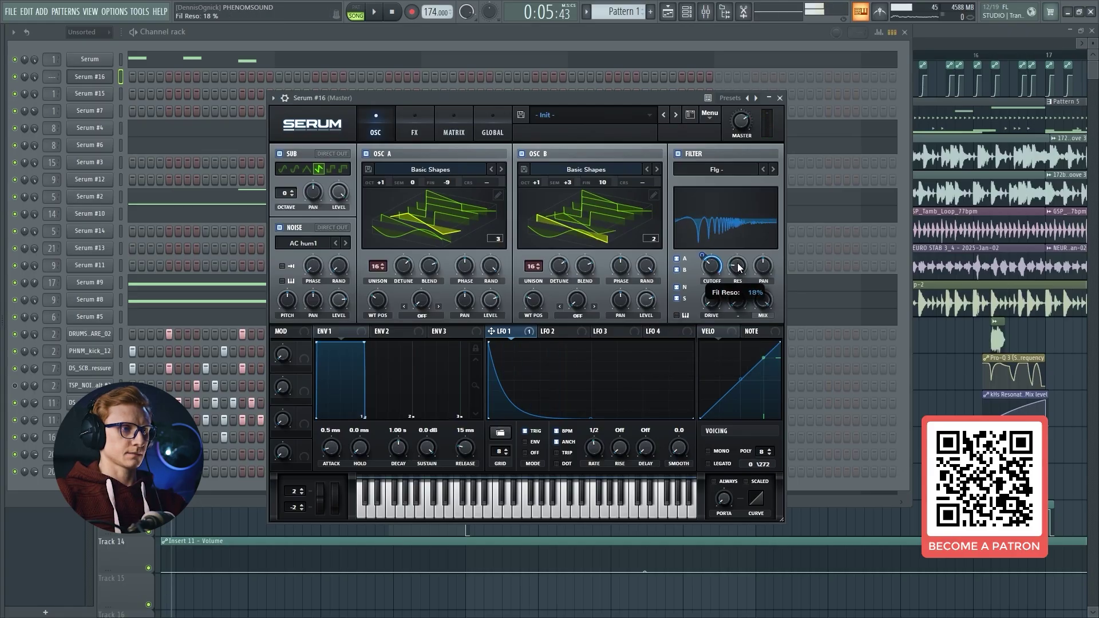
left_click_drag(738, 268, 738, 264)
key("v")
key("v")
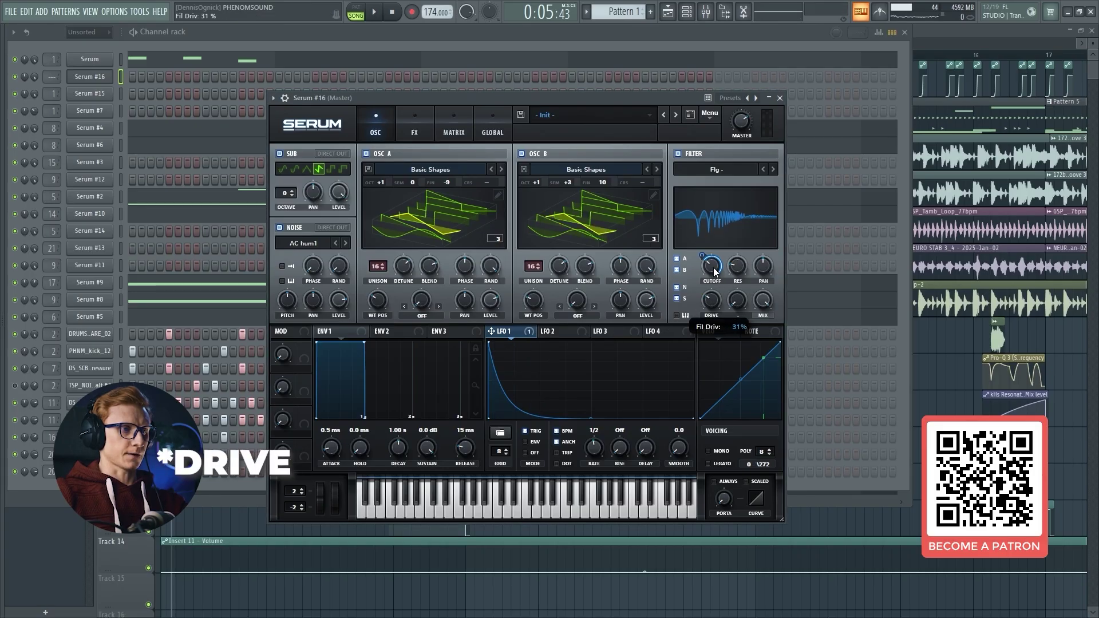
key("v")
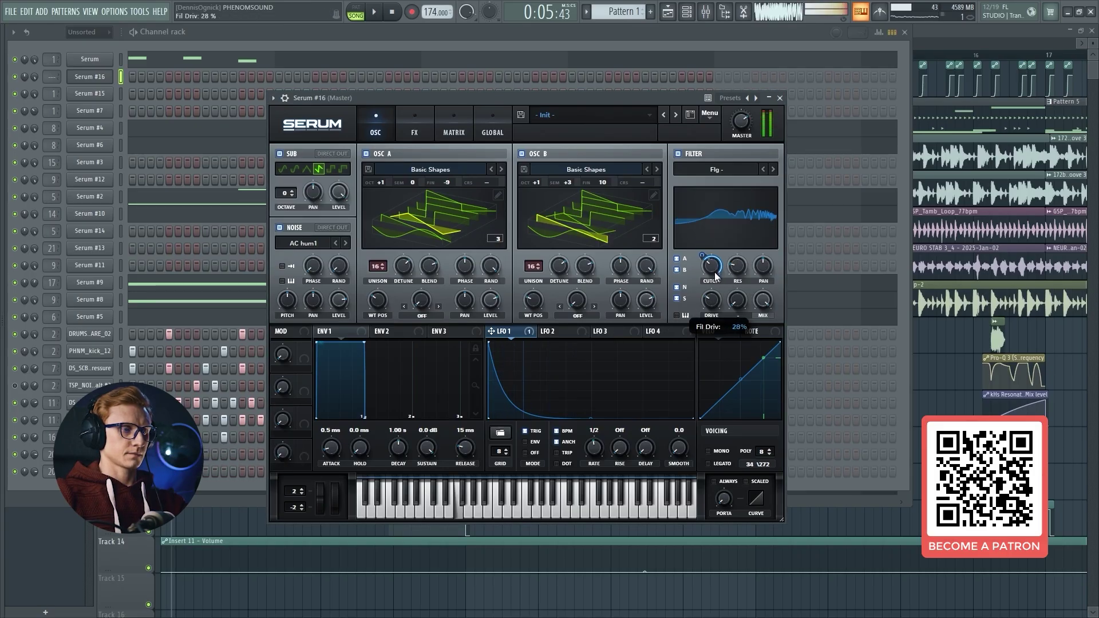
key("c")
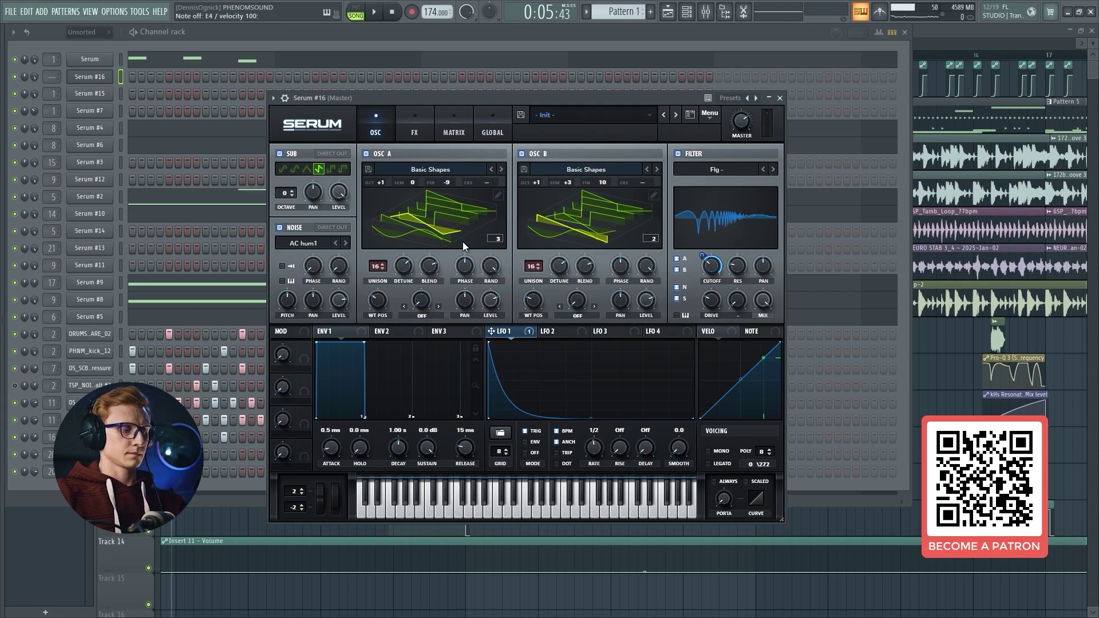
- Bypass the filter to compare the sound without it, and switch it back on
key("r")
left_click(686, 153)
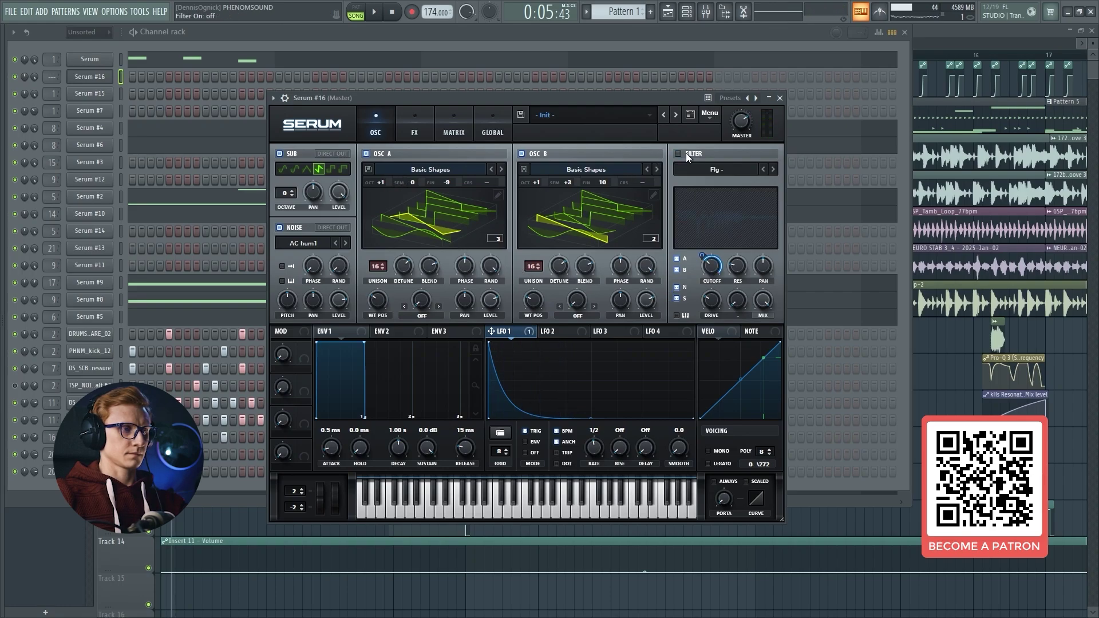
key("v")
key("c")
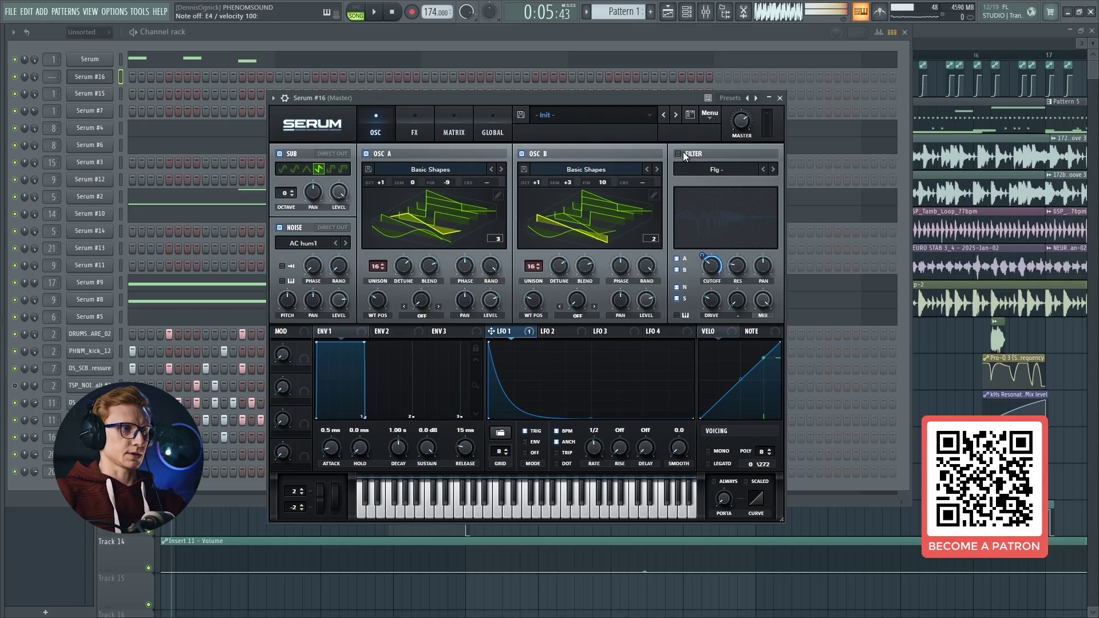
key("c")
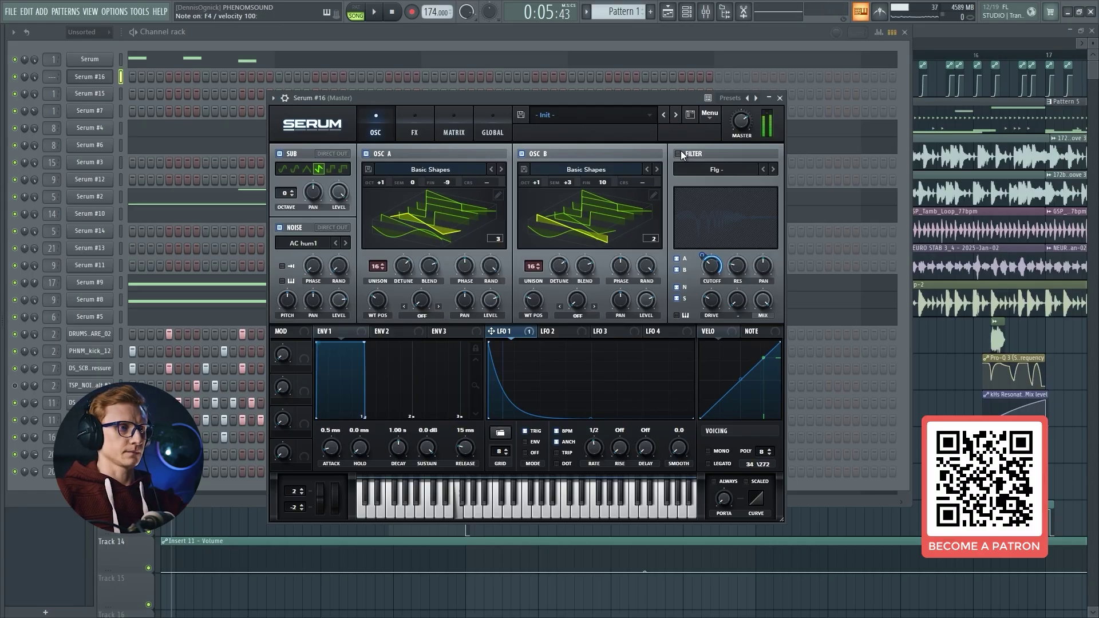
left_click(679, 154)
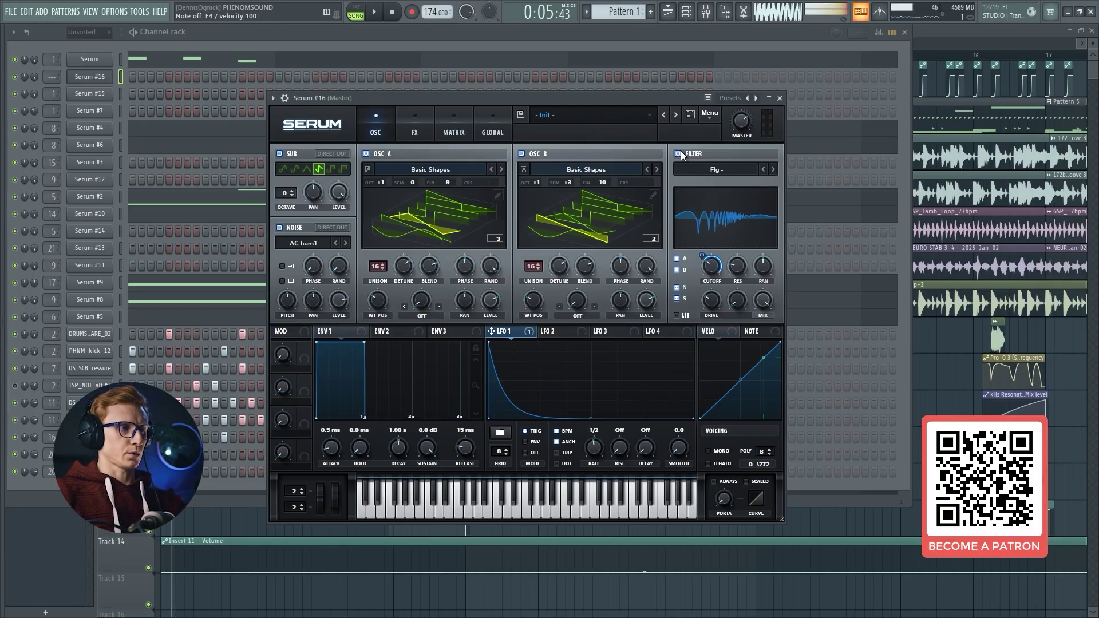
- Enable the Hyper/Dimension effect with hyper mix 7%, dimension size 7% and dimension mix 16%, comparing it on and off
left_click(415, 131)
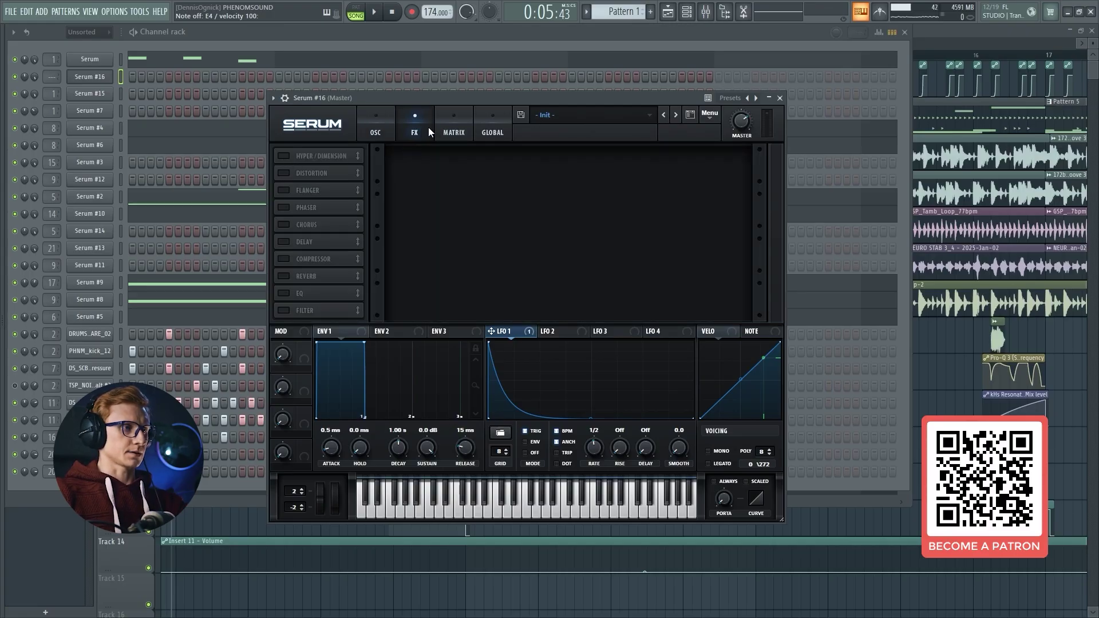
left_click(283, 156)
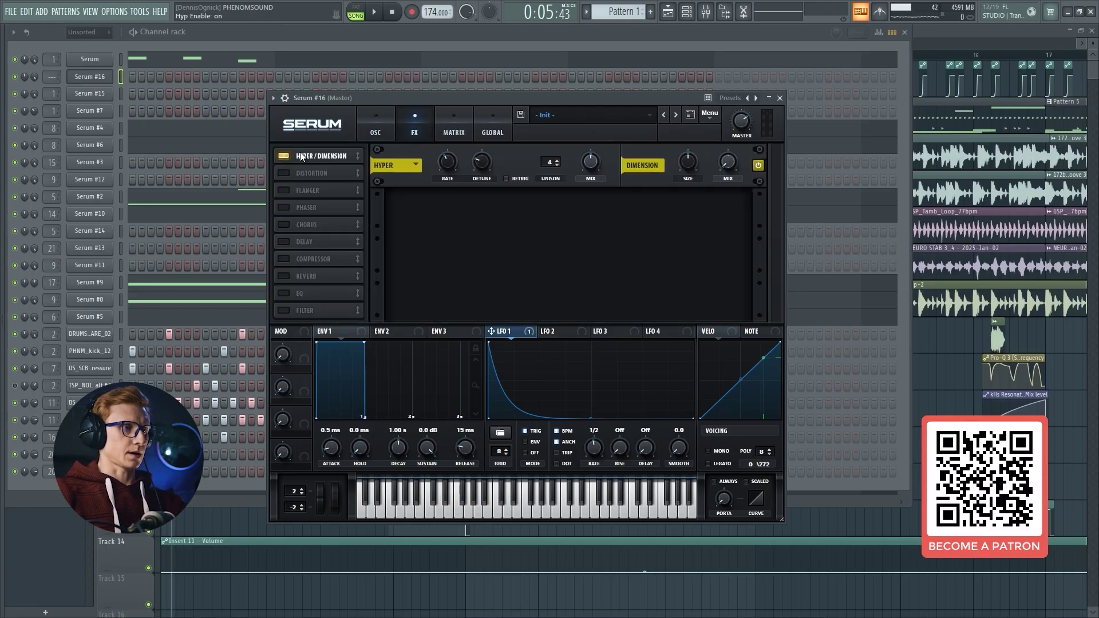
left_click_drag(592, 163, 579, 200)
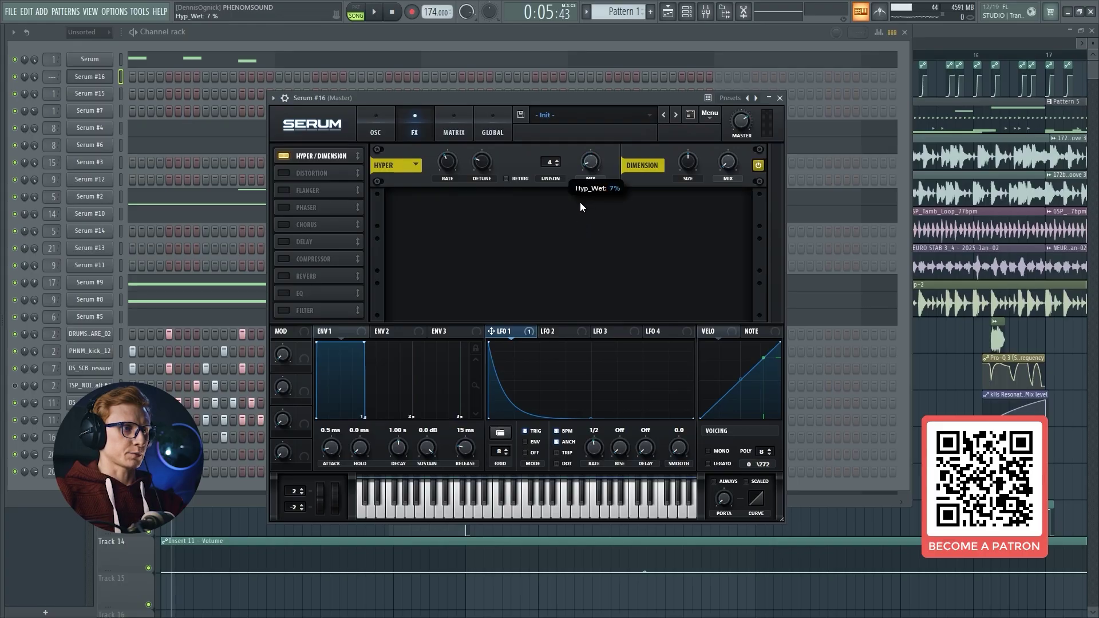
left_click_drag(678, 160, 670, 205)
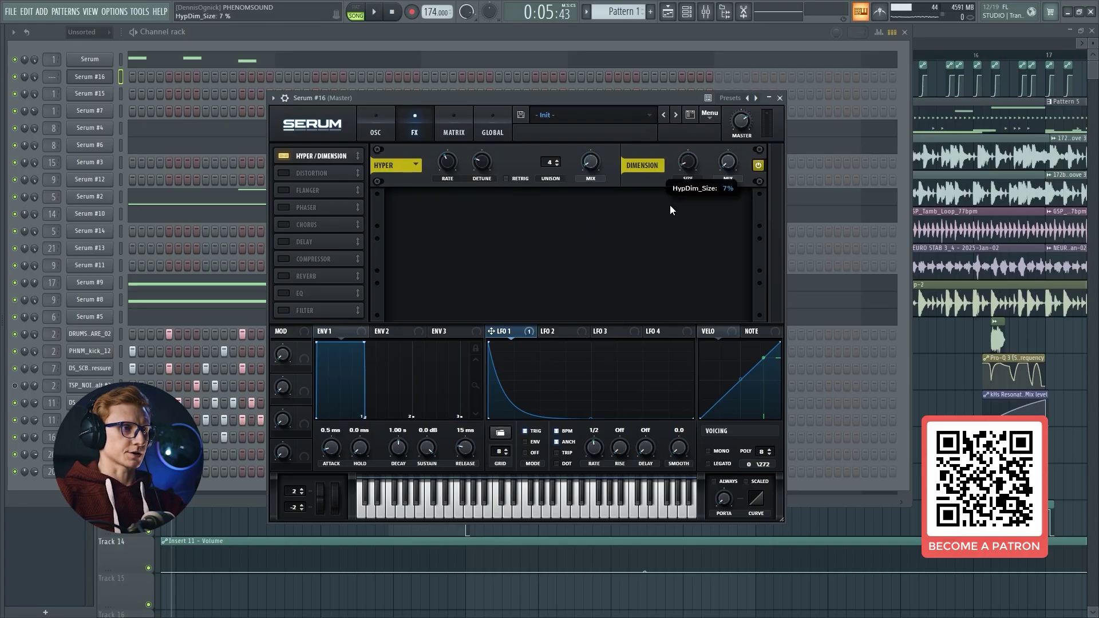
left_click_drag(727, 163, 732, 149)
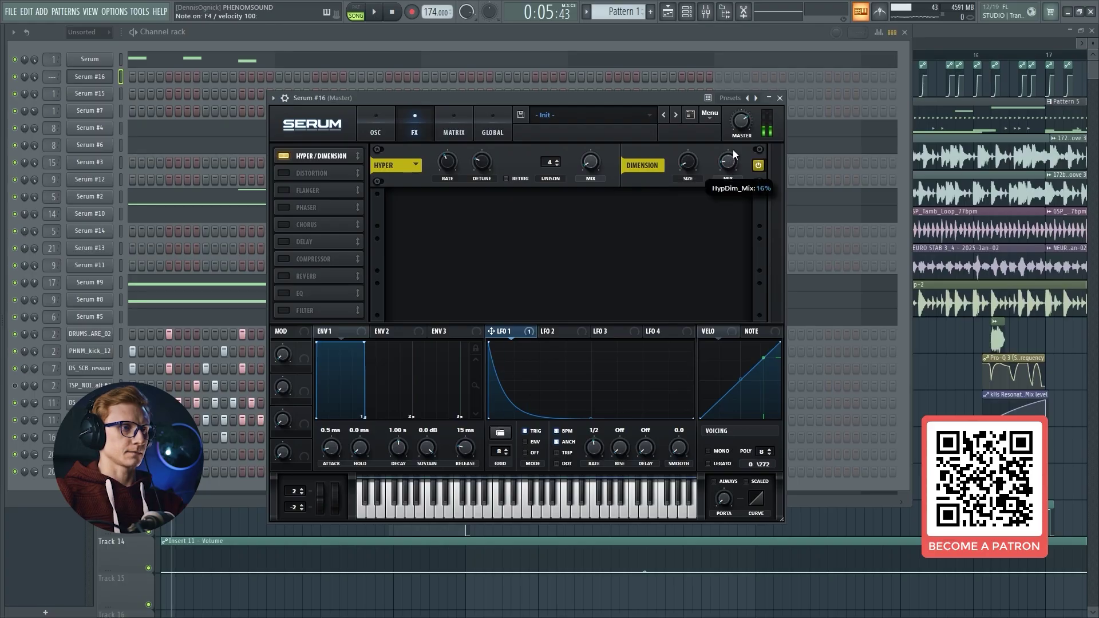
left_click(284, 157)
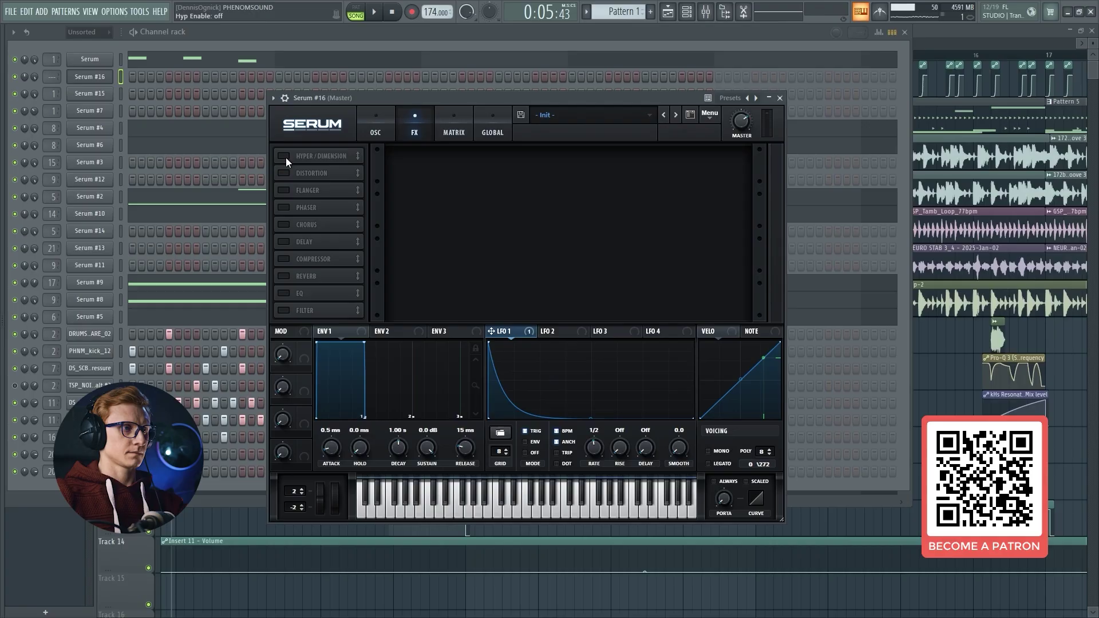
left_click(284, 157)
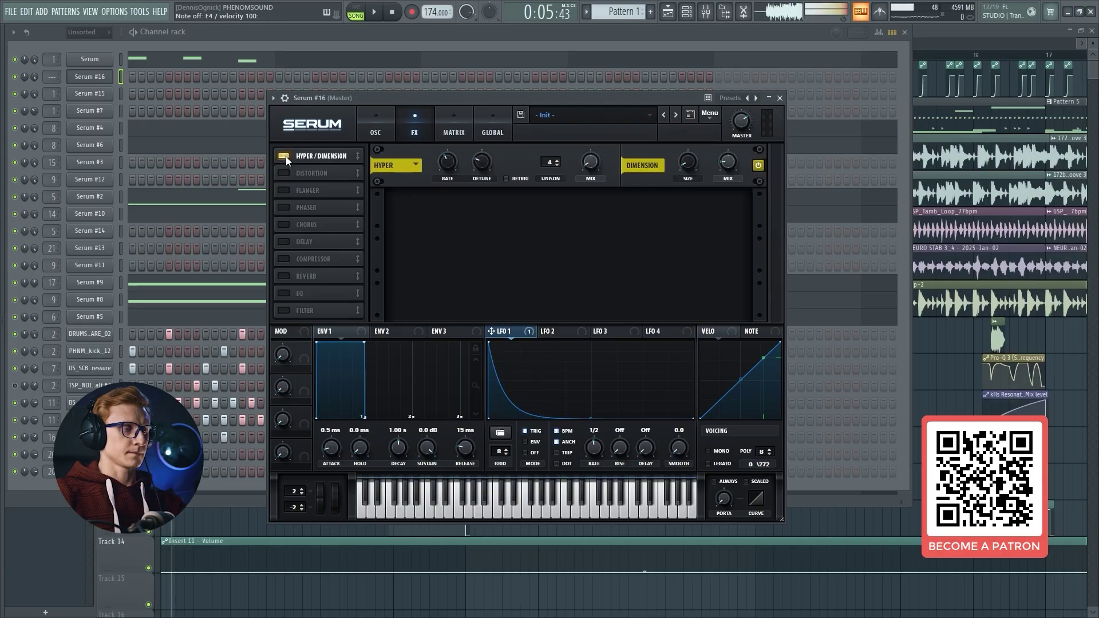
- Enable the flanger, phaser and chorus effects, setting the flanger mix to 59% and the phaser mix to 43%
left_click(283, 190)
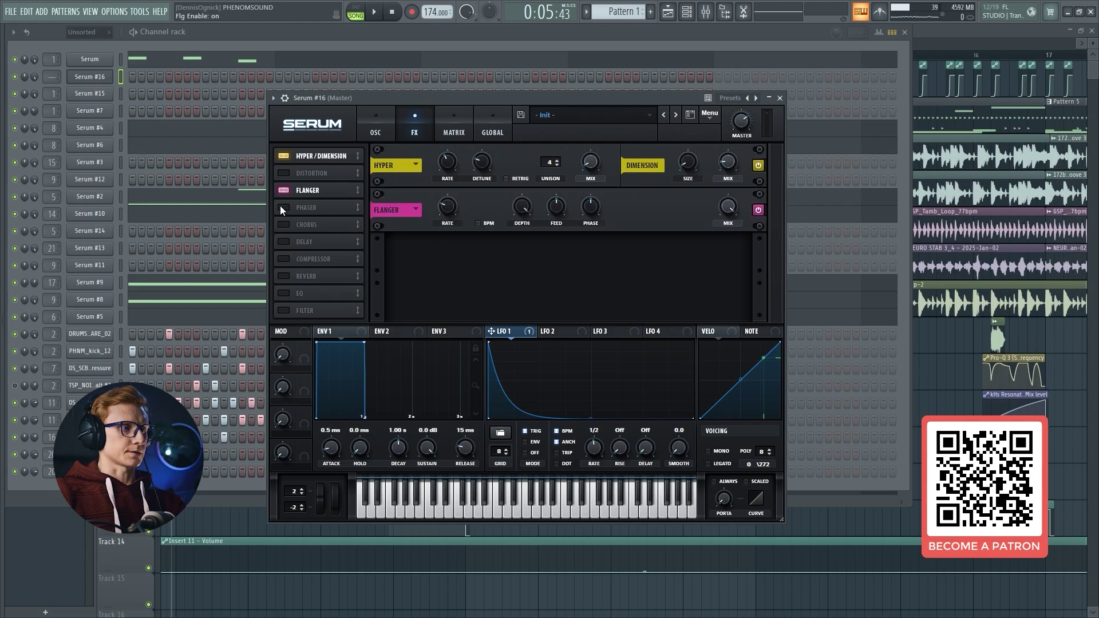
left_click(283, 208)
left_click(284, 222)
scroll(728, 208, "up", 3)
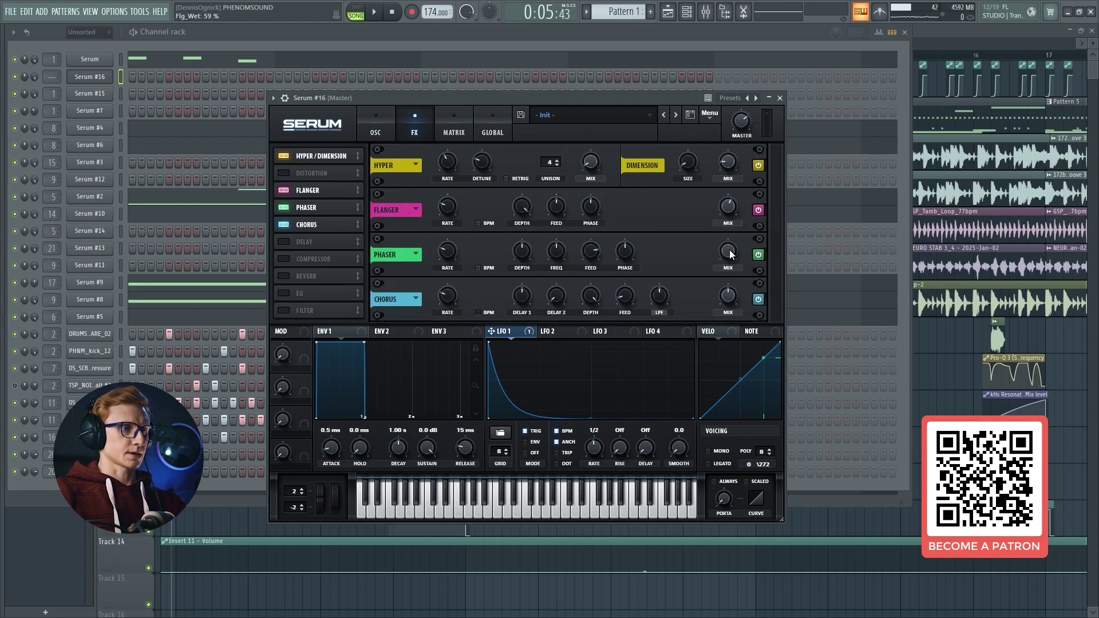
scroll(728, 250, "up", 2)
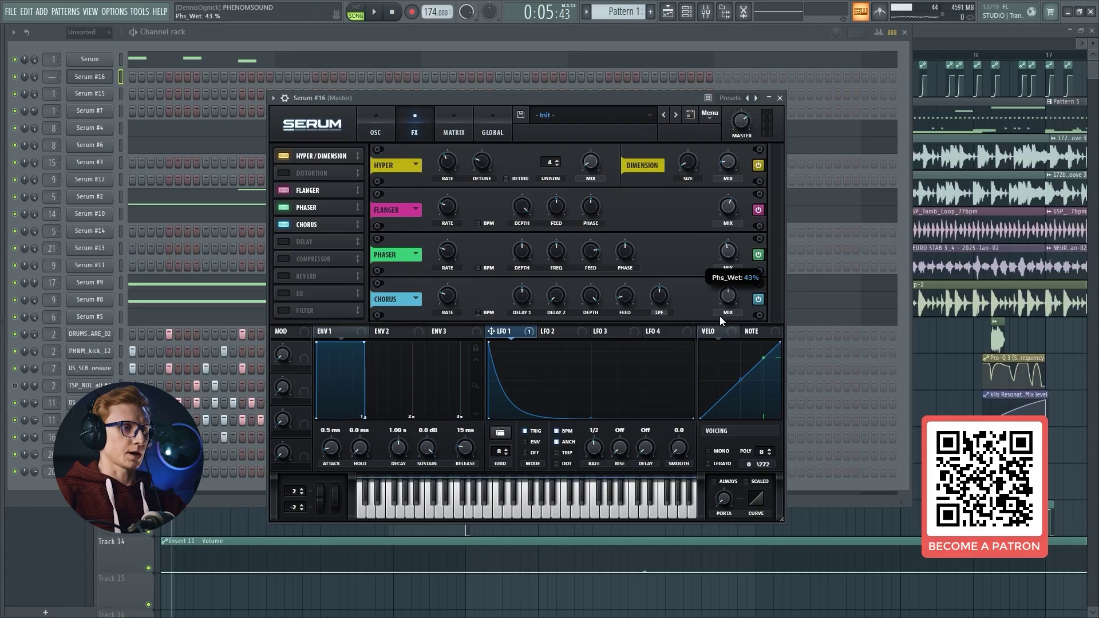
- Reduce the chorus mix and depth, and audition the combined modulation effects
left_click_drag(724, 297, 726, 307)
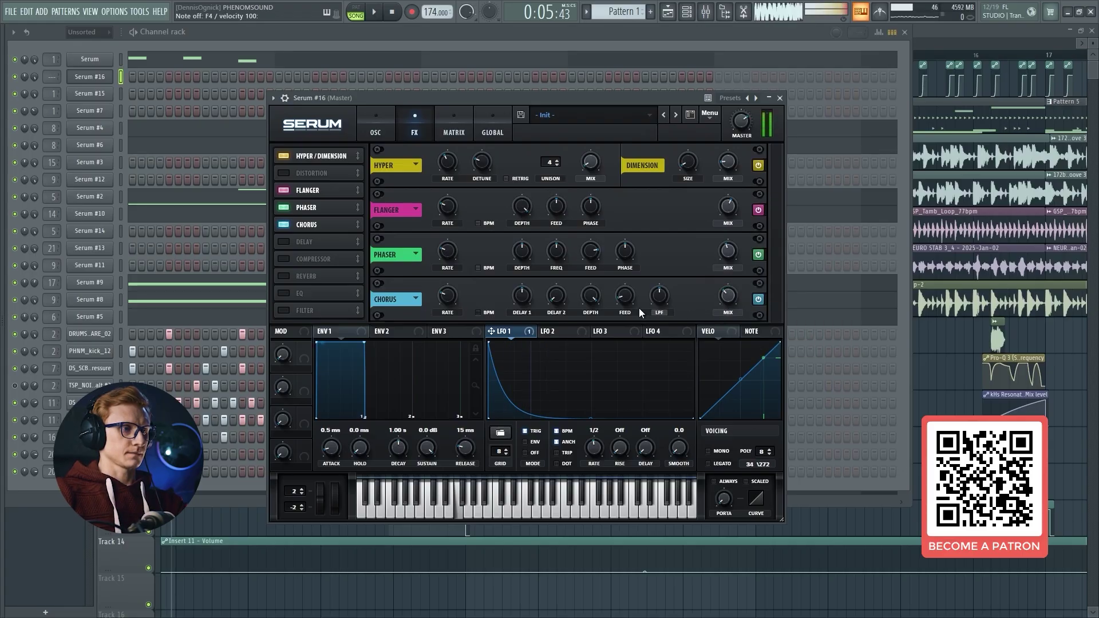
scroll(606, 294, "down", 2)
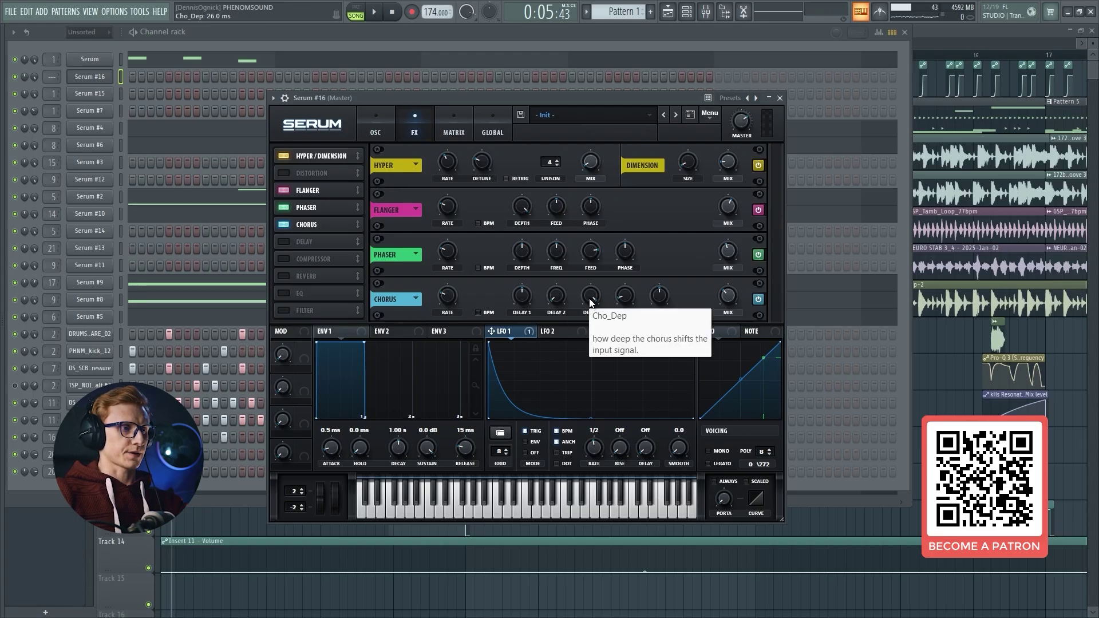
left_click_drag(589, 298, 579, 379)
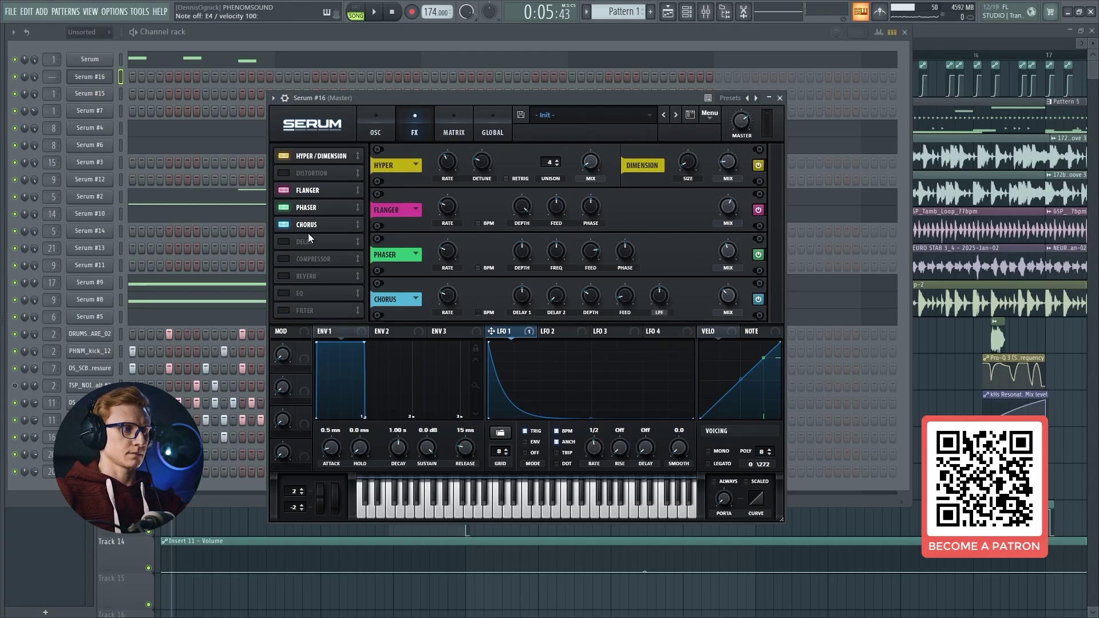
key("v")
key("v")
key("c")
key("e")
key("e")
- Reorder the effects so distortion follows the chorus, and place an enabled multiband compressor directly after the chorus
left_click_drag(319, 200, 320, 204)
mouse_move(322, 192)
left_mouse_down()
mouse_move(325, 176)
mouse_move(319, 201)
left_mouse_up()
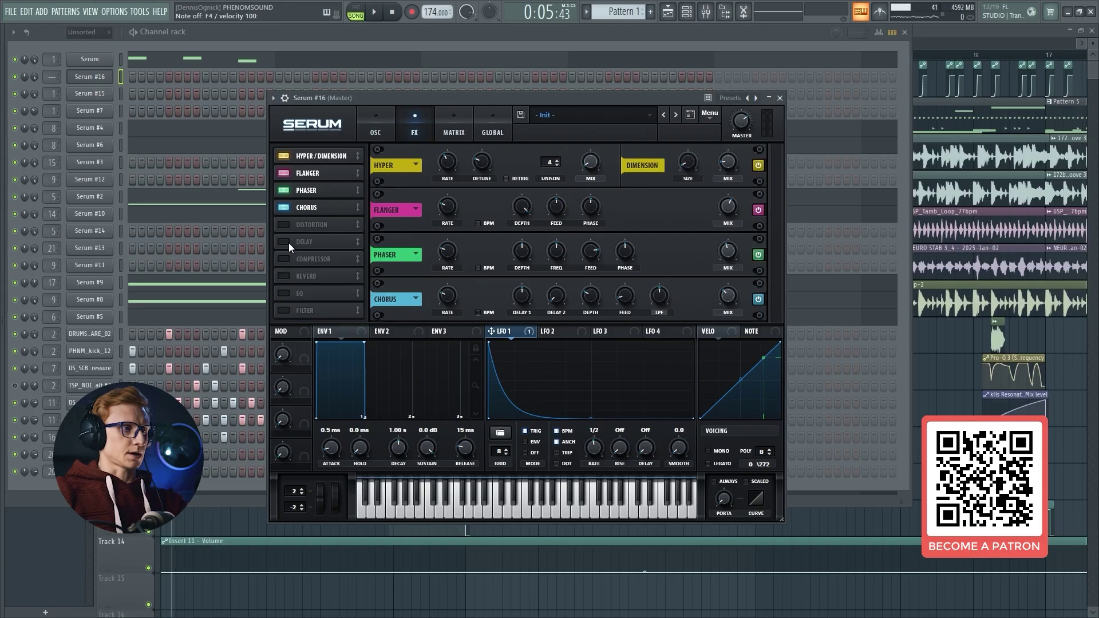
left_click_drag(304, 258, 290, 222)
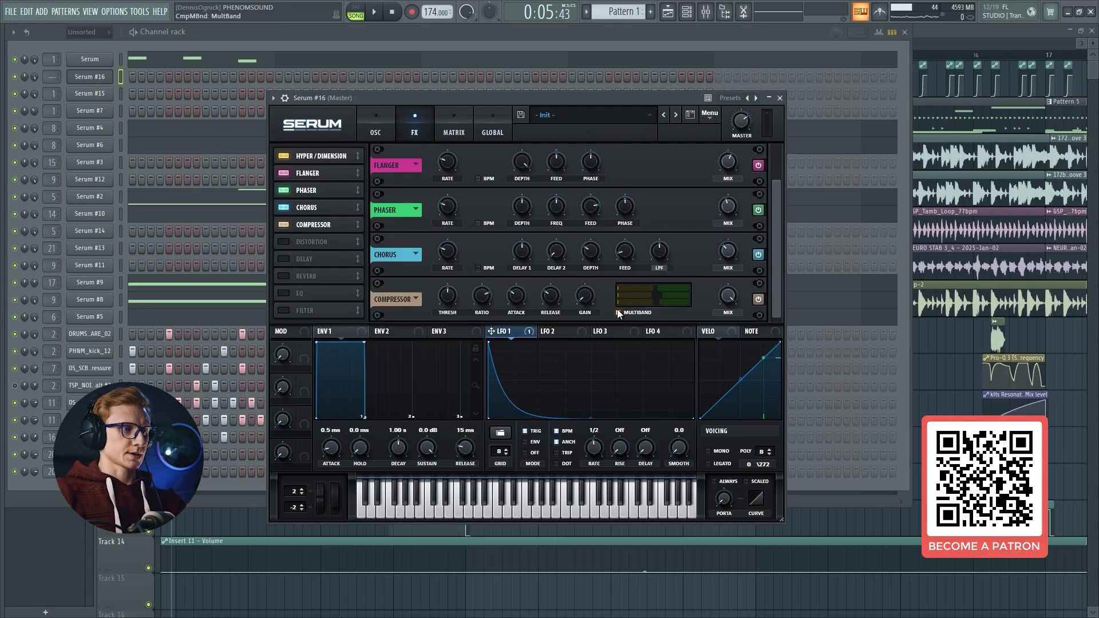
- Raise the compressor's gain and set its low band to 89% while auditioning notes
left_click_drag(595, 274, 600, 260)
key("v")
key("v")
left_click_drag(671, 286, 660, 301)
key("v")
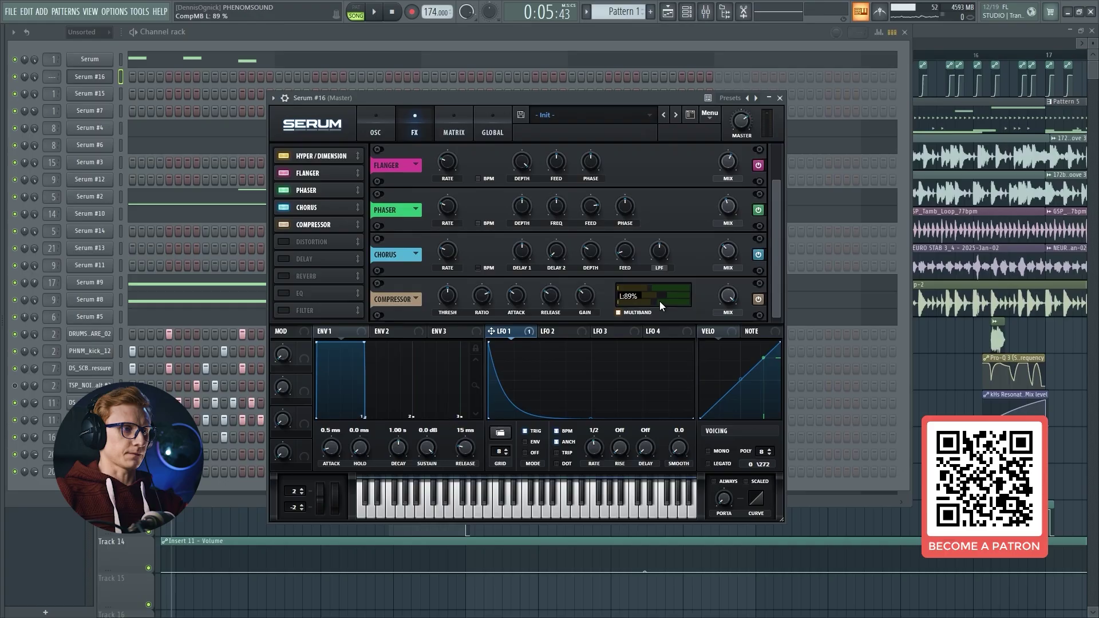
- Audition the sound with the compressor bypassed, and re-enable it to compare
key("v")
left_click(283, 225)
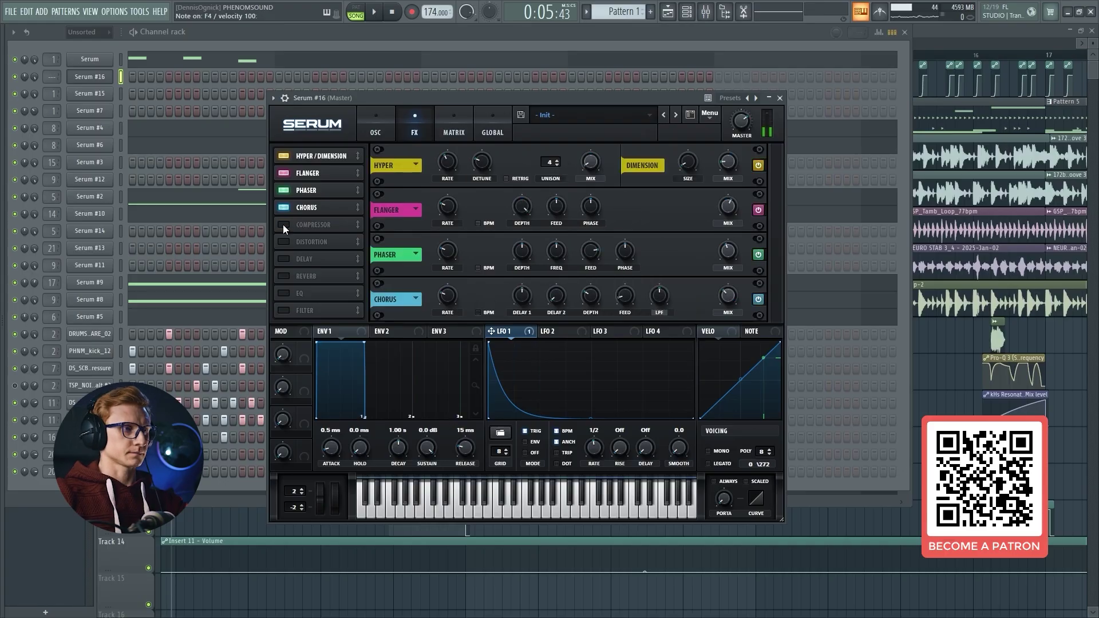
left_click(283, 225)
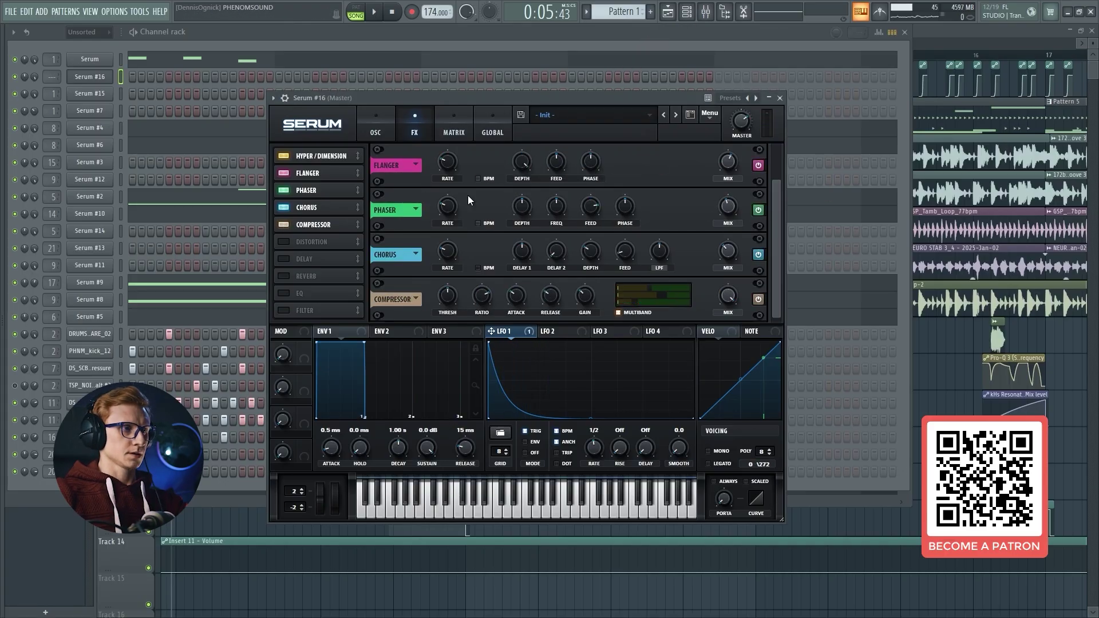
- Enable the delay directly after the compressor and narrow its filter bandwidth to 0.8
left_click(284, 259)
left_click_drag(289, 259, 302, 243)
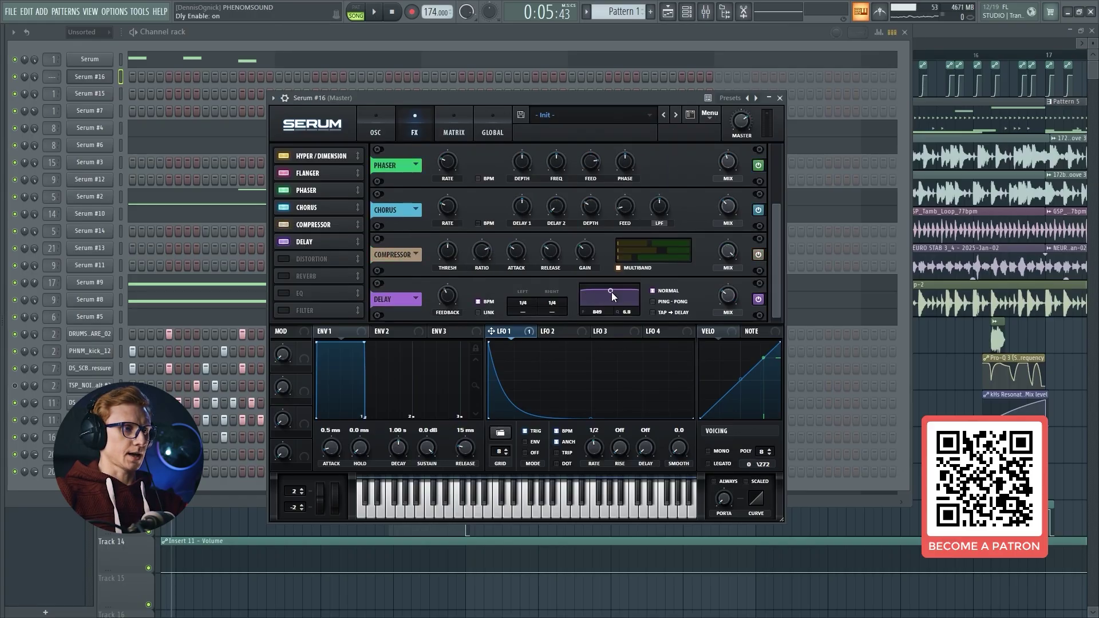
left_click_drag(612, 292, 611, 304)
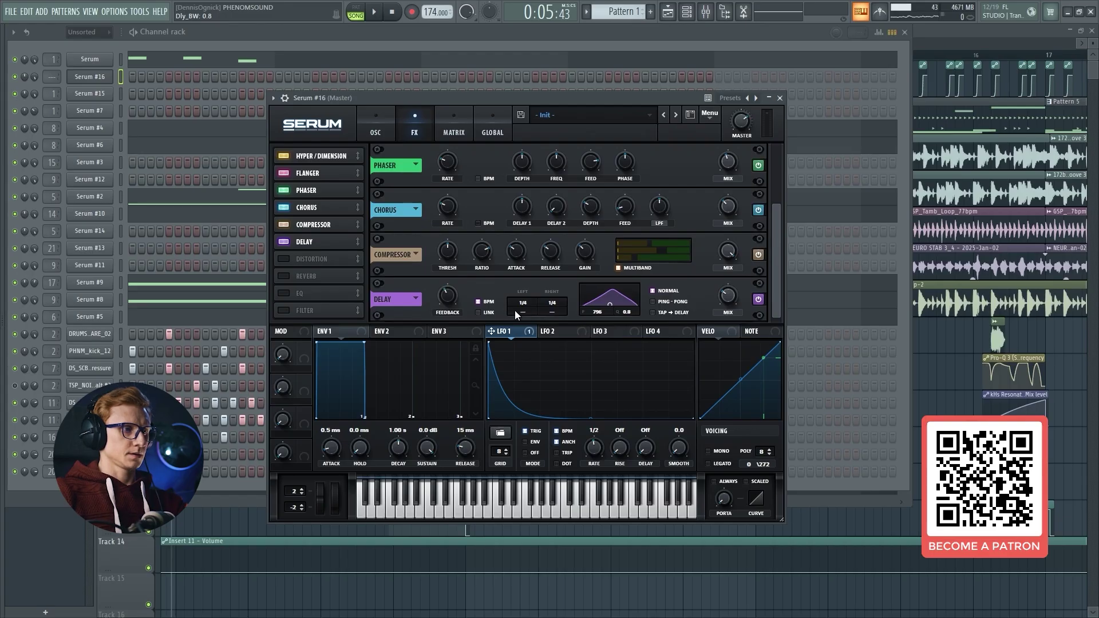
- Offset the delay times to Trip 1/2 on the left and Trip on the right, and raise the delay's filter frequency
left_click_drag(525, 314, 522, 361)
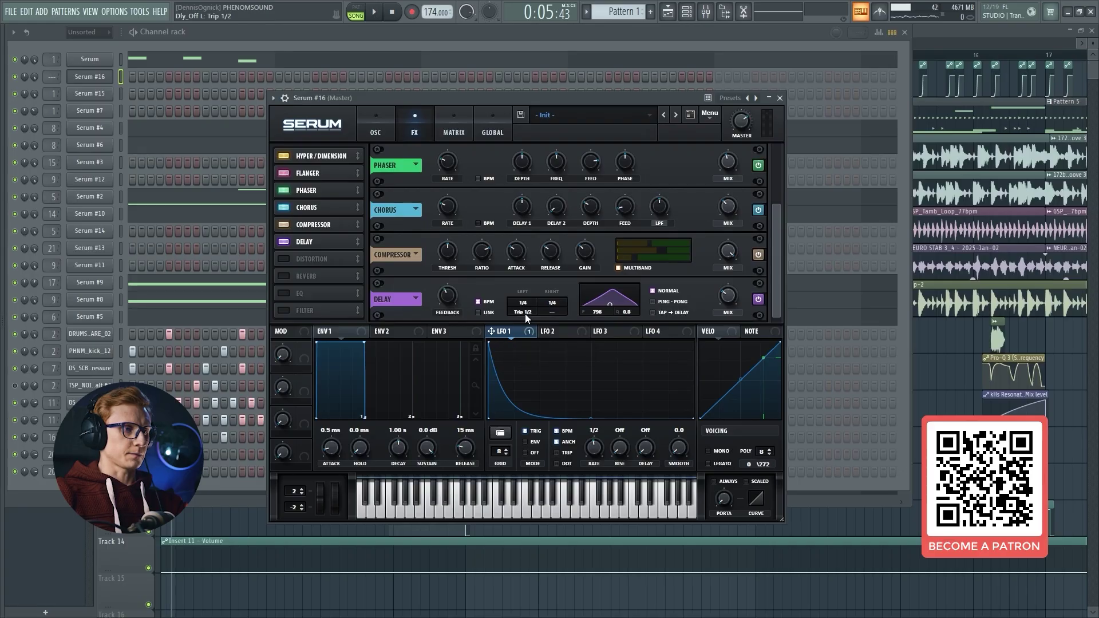
left_click_drag(552, 312, 577, 292)
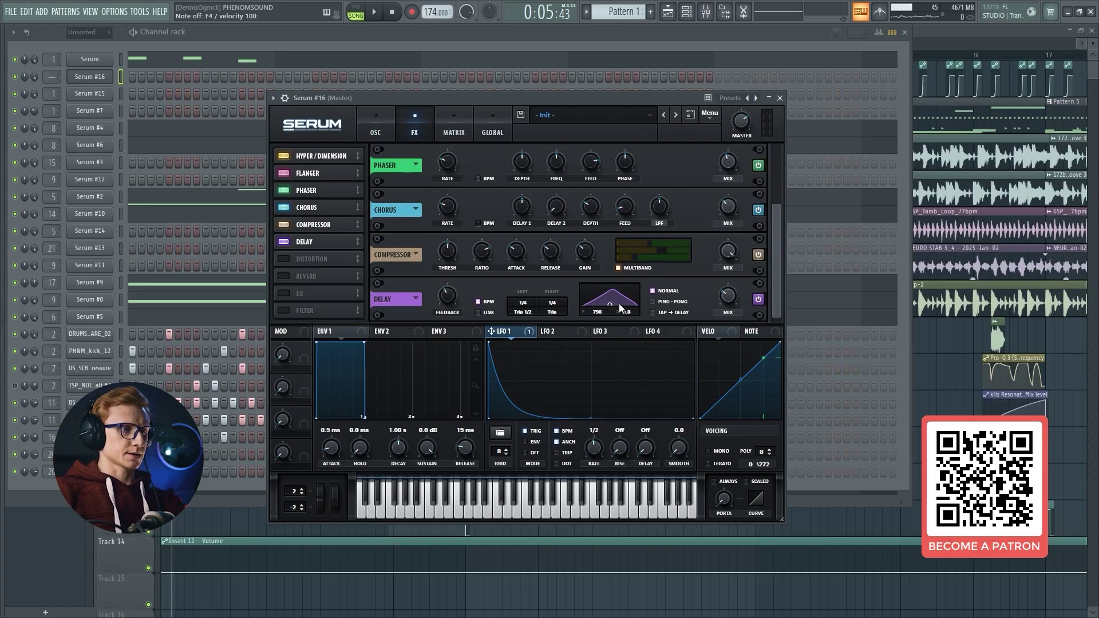
left_click_drag(611, 305, 614, 309)
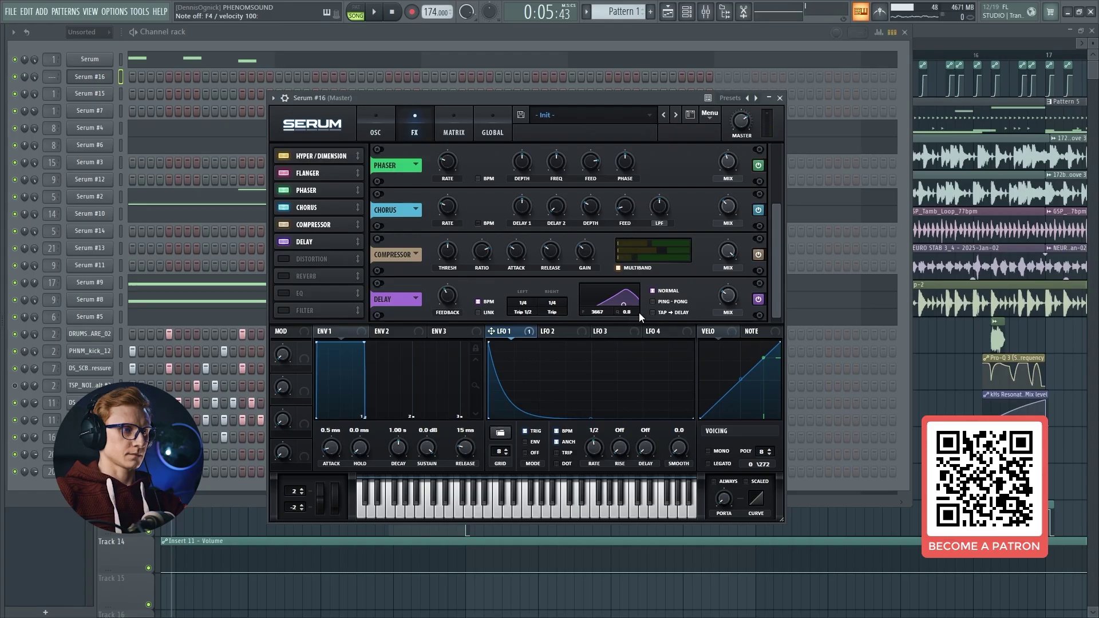
- Set the delay feedback to 47% and its mix to 34%, and audition a note
mouse_move(737, 293)
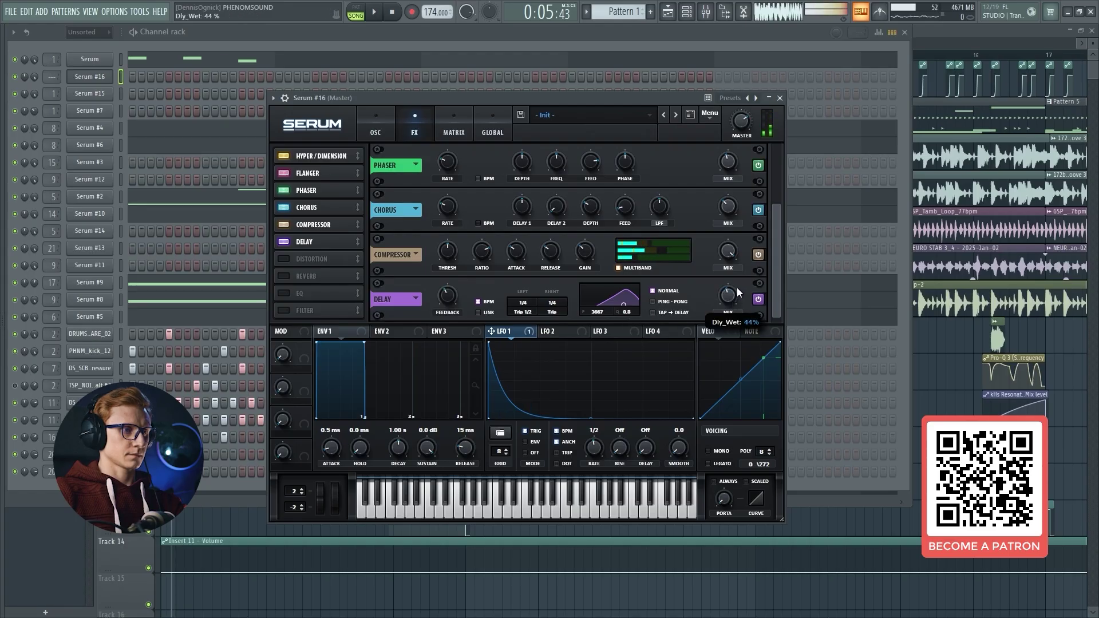
mouse_move(449, 297)
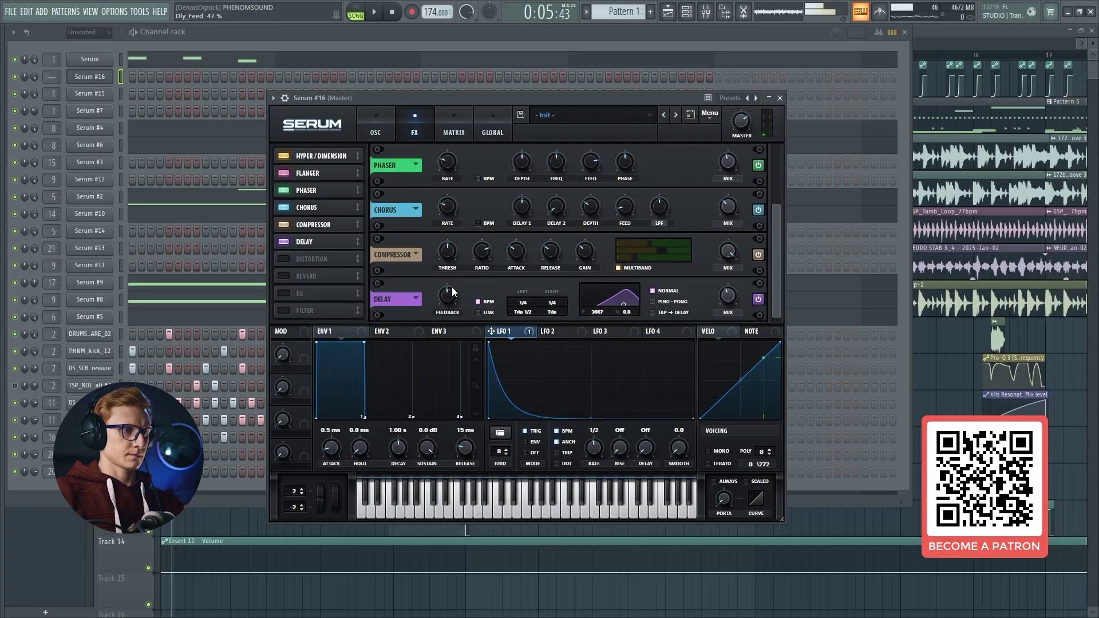
left_click_drag(720, 295, 718, 302)
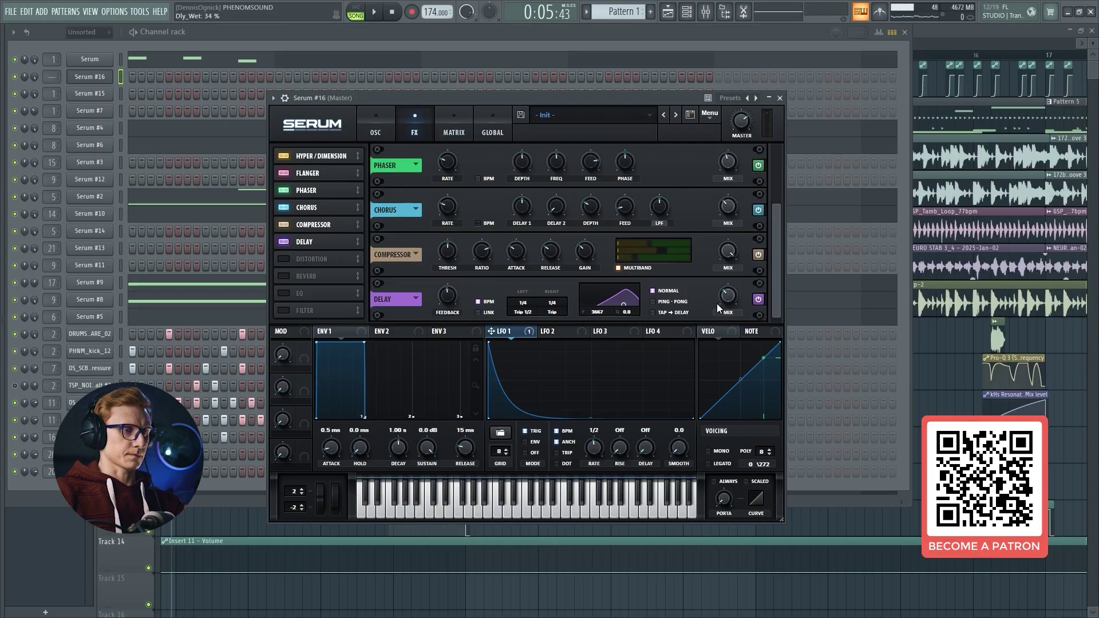
key("v")
- Sweep the delay's filter frequency while auditioning, and settle it at 1941
mouse_move(623, 304)
left_mouse_down()
mouse_move(610, 315)
mouse_move(615, 304)
mouse_move(624, 318)
left_mouse_up()
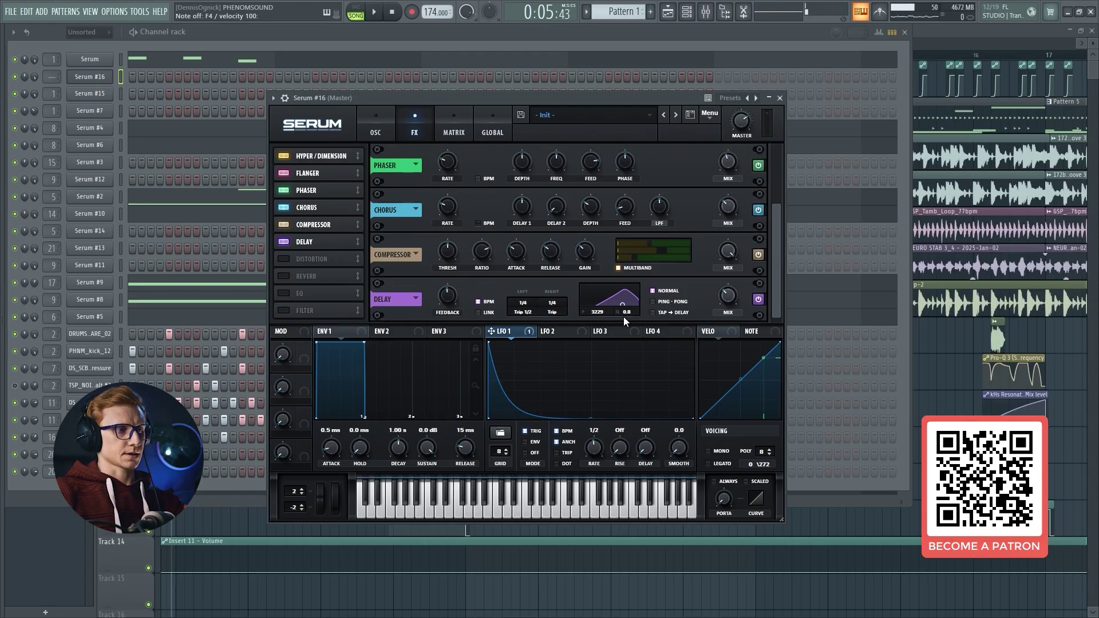
left_click_drag(622, 308, 623, 309)
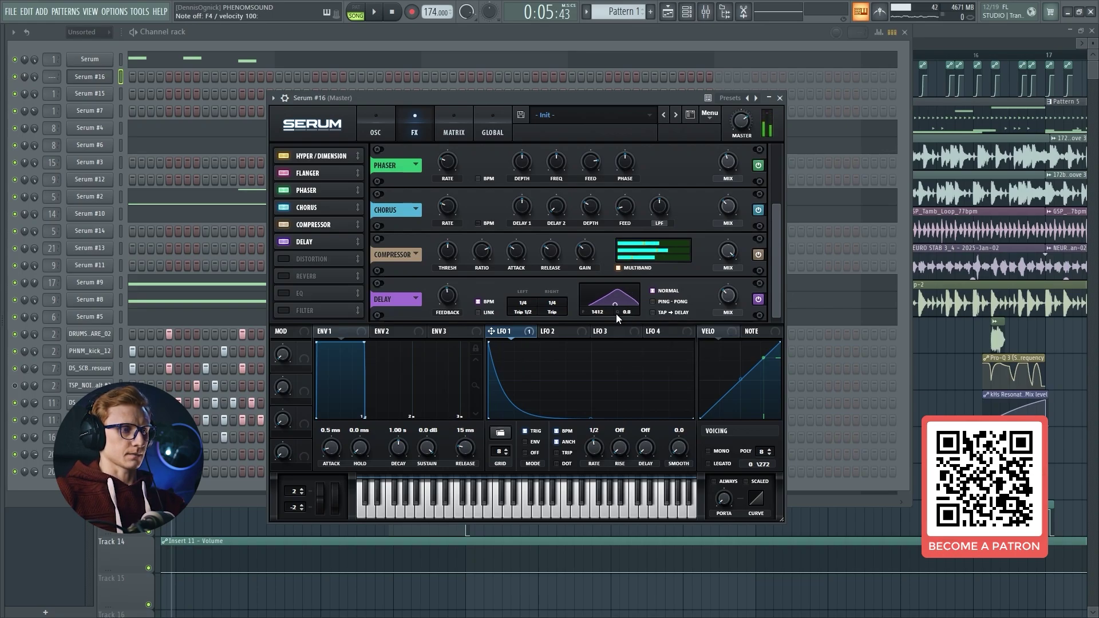
left_click_drag(615, 311, 623, 311)
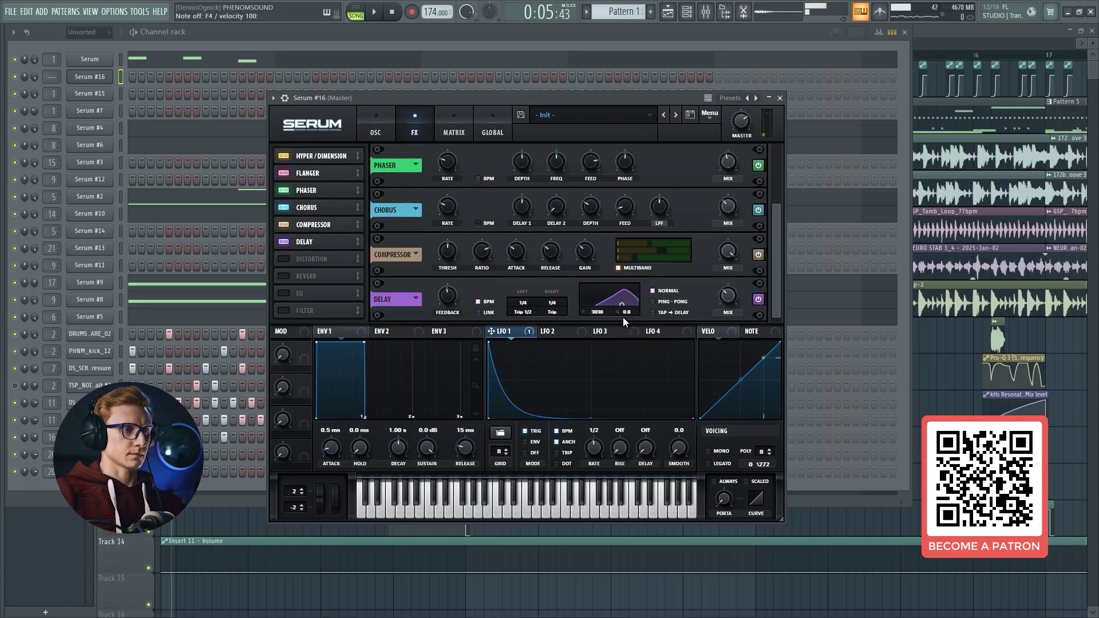
left_click_drag(623, 317, 620, 318)
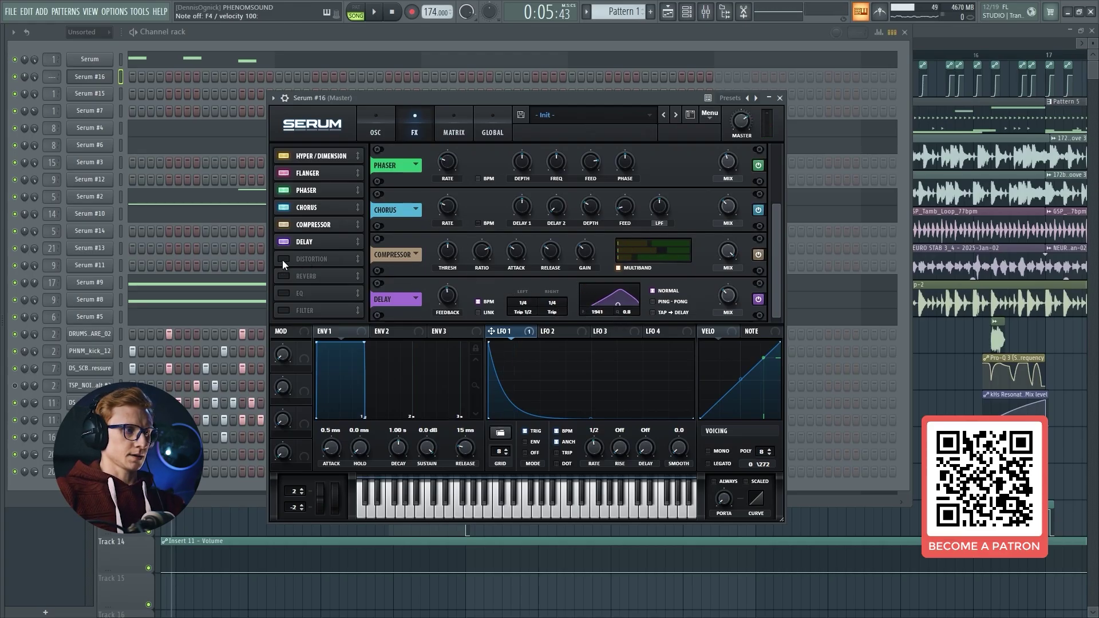
- Enable the hall reverb after the delay and raise its low cut and high cut
left_click(297, 277)
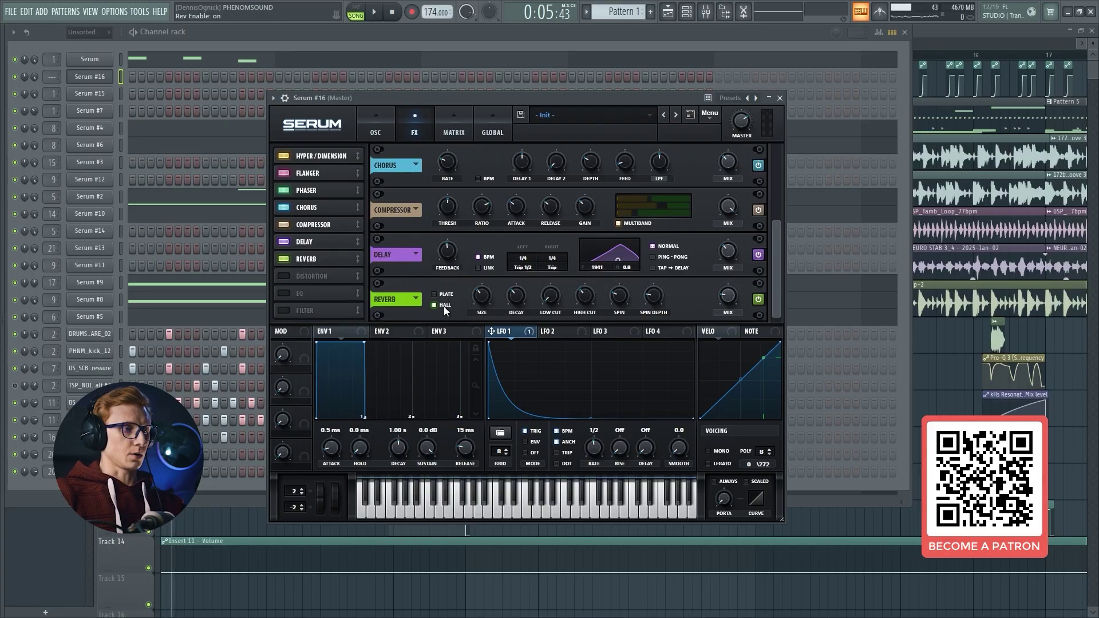
left_click(483, 297)
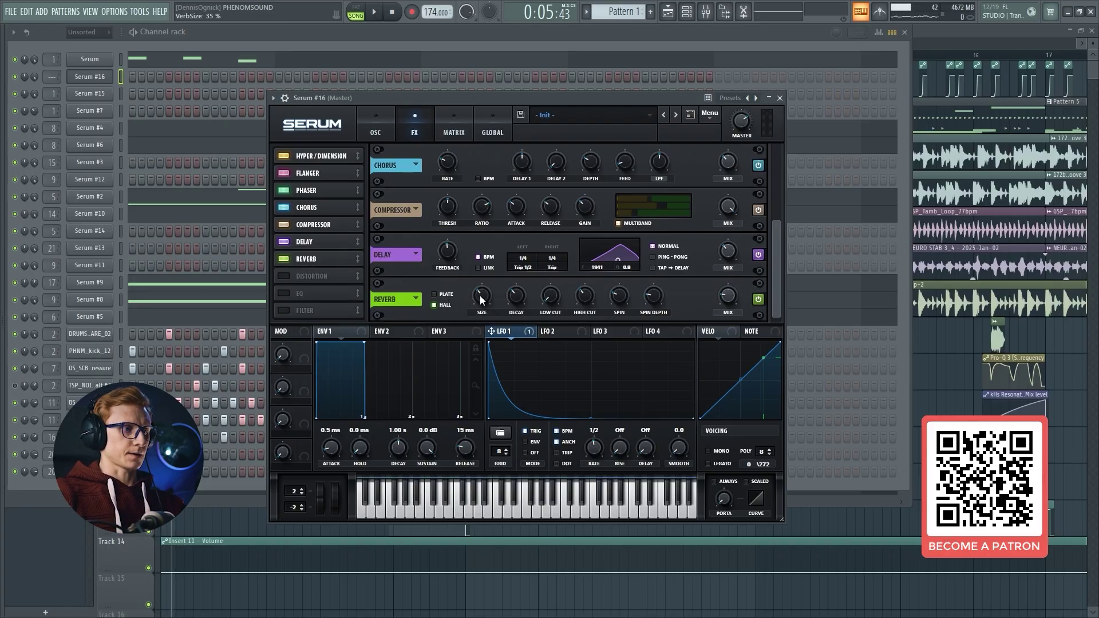
left_click(513, 298)
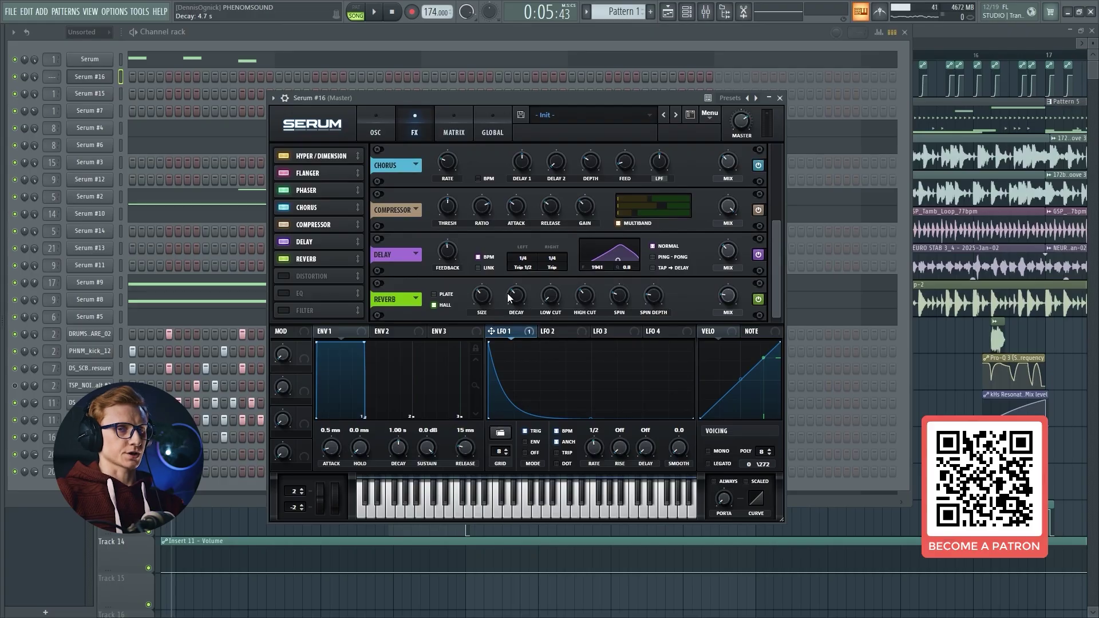
left_click(556, 297)
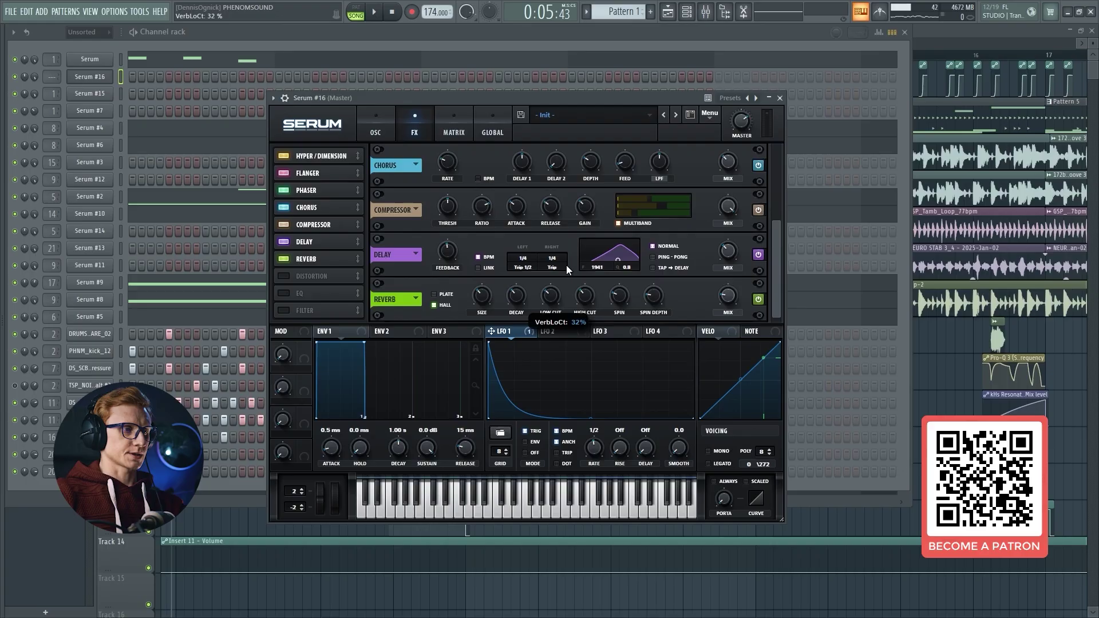
left_click_drag(591, 295, 596, 283)
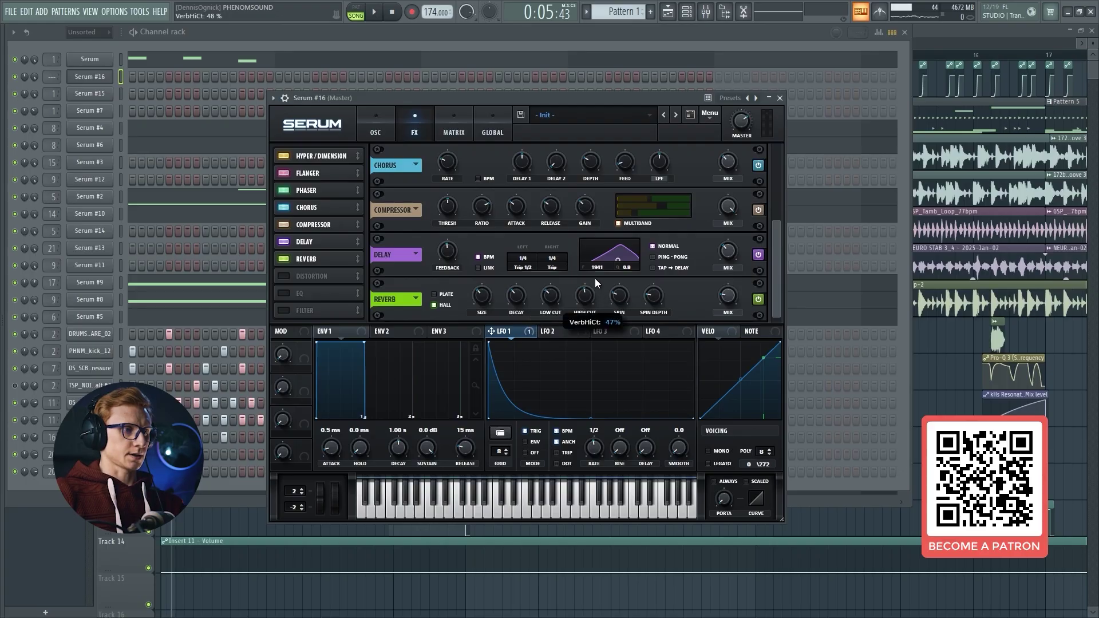
- Compare the sound with the reverb bypassed and active, and reduce the reverb mix to 13%
left_click(758, 299)
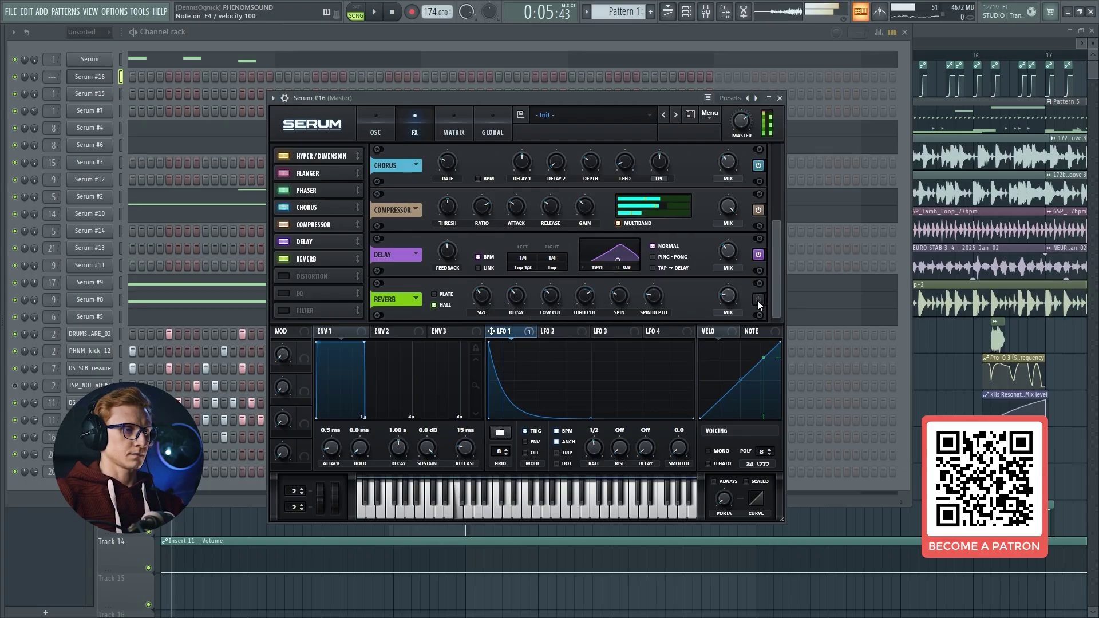
left_click(757, 300)
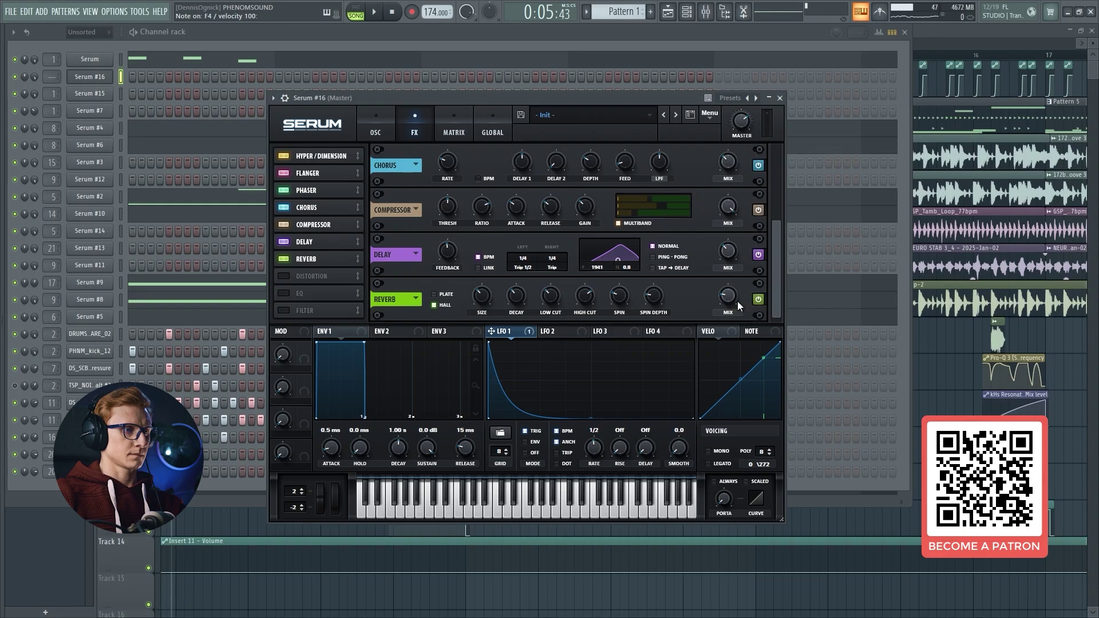
mouse_move(729, 311)
scroll(728, 306, "down", 1)
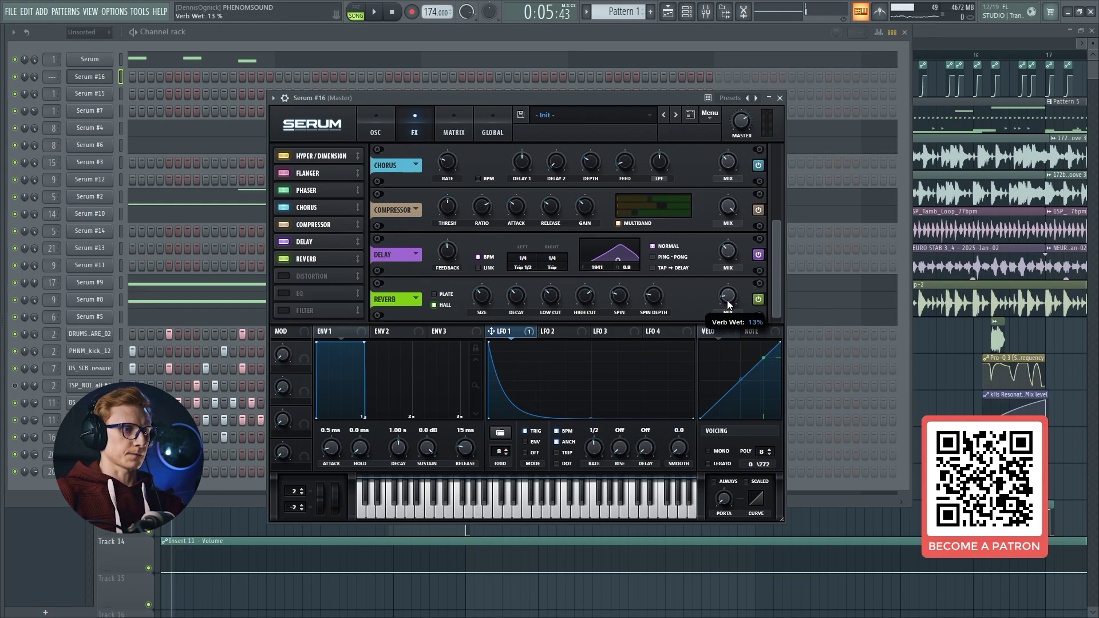
key("v")
key("v")
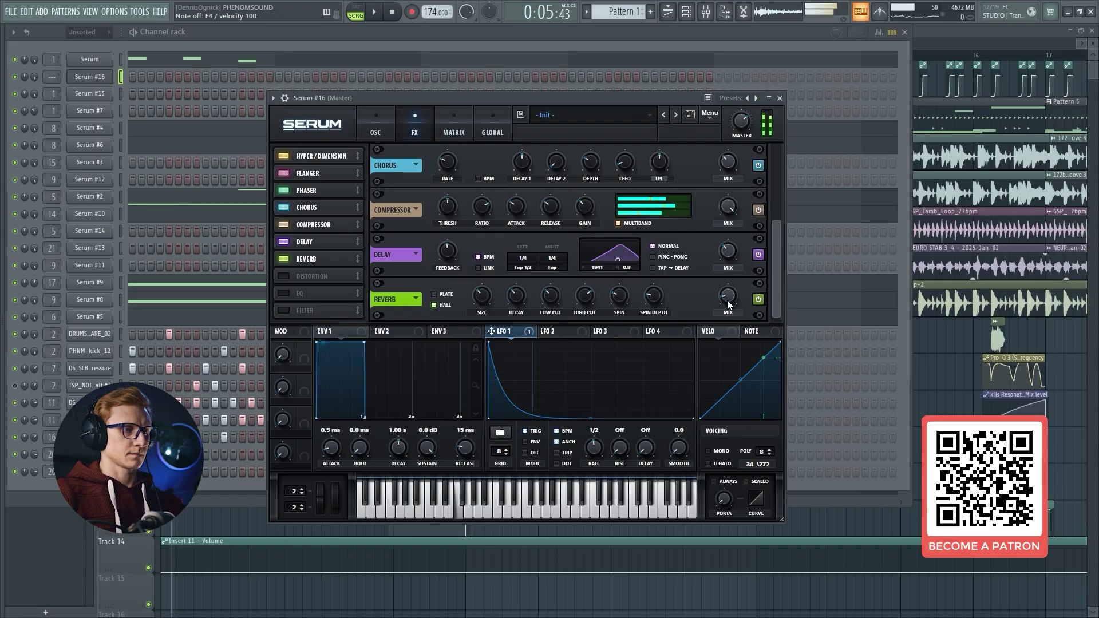
- Audition several notes with the reverb switched off and back on
key("c")
left_click(284, 259)
key("e")
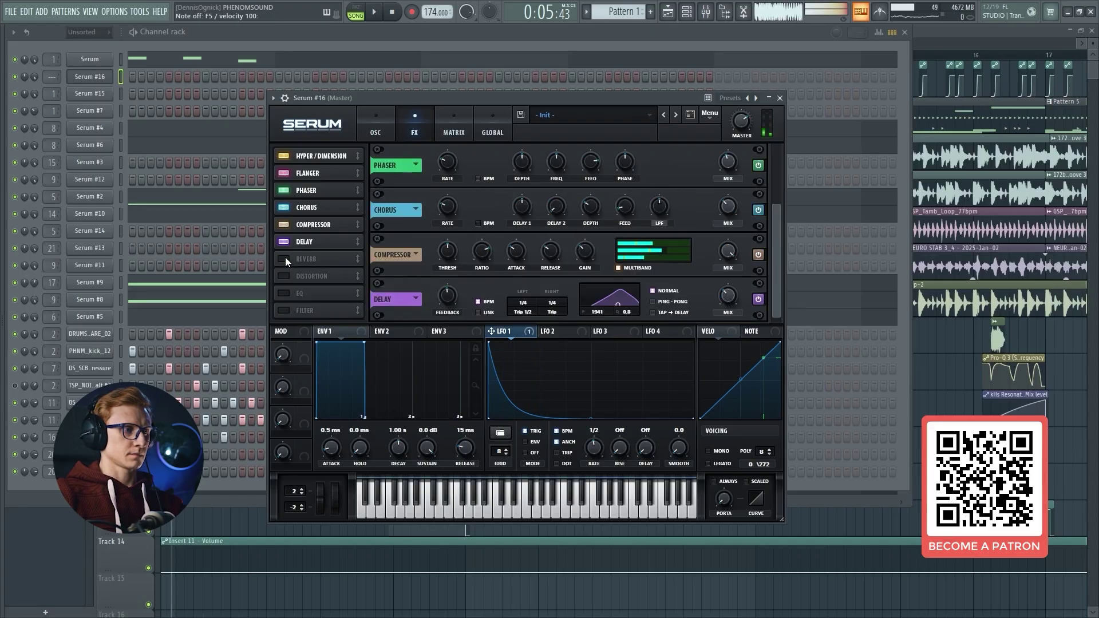
left_click(284, 259)
key("c")
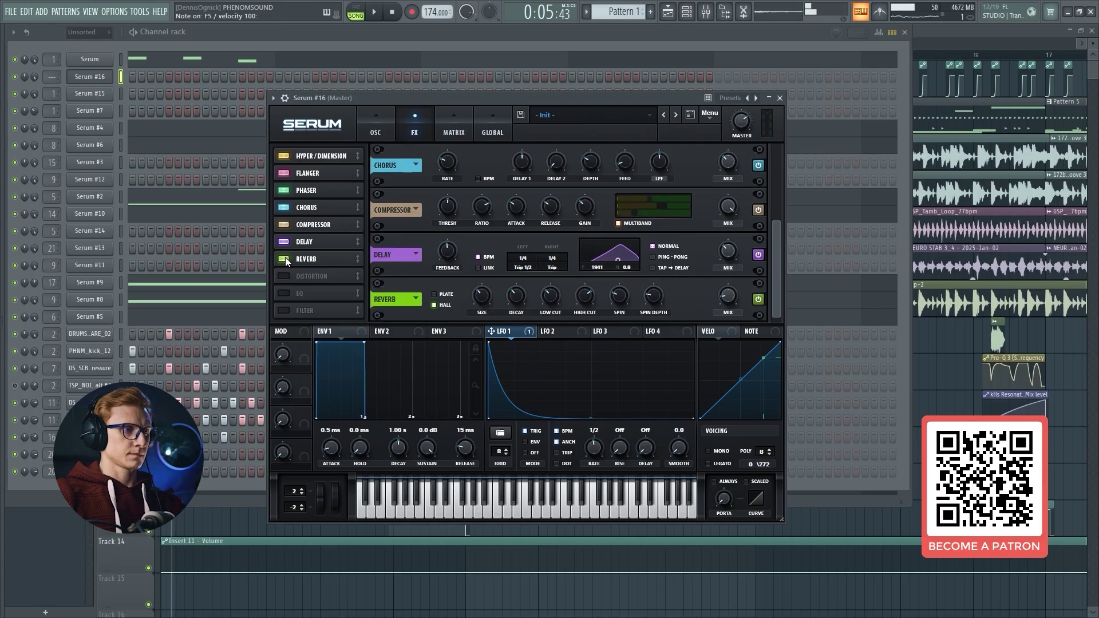
key("e")
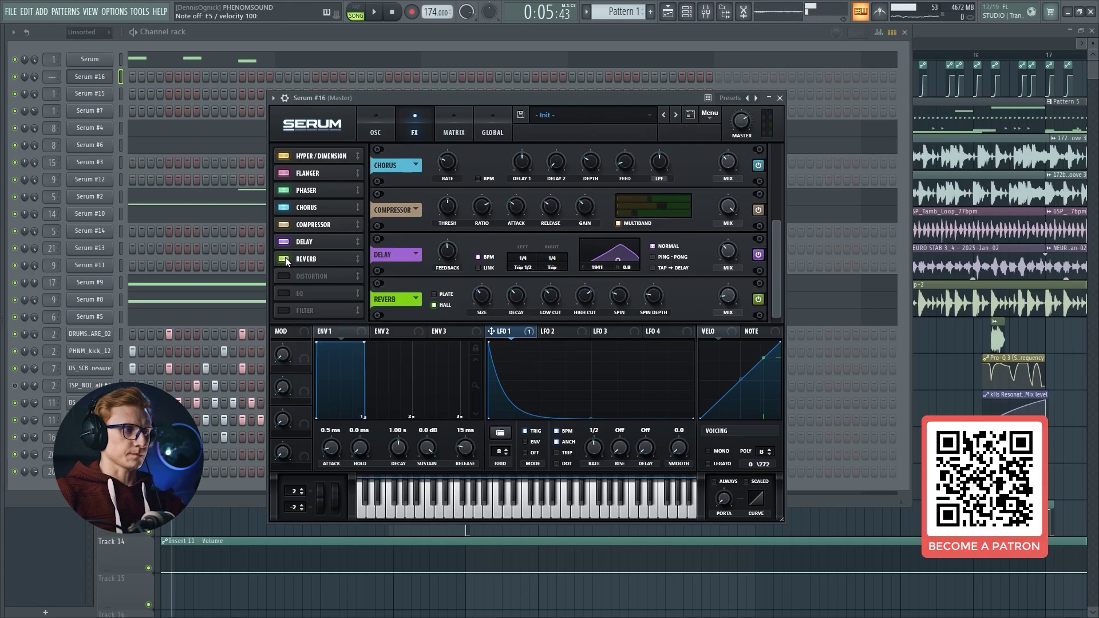
- Enable the EQ after the reverb, modulate its low-band frequency with LFO 1, and boost that band's gain to about 12.2 dB
left_click(284, 292)
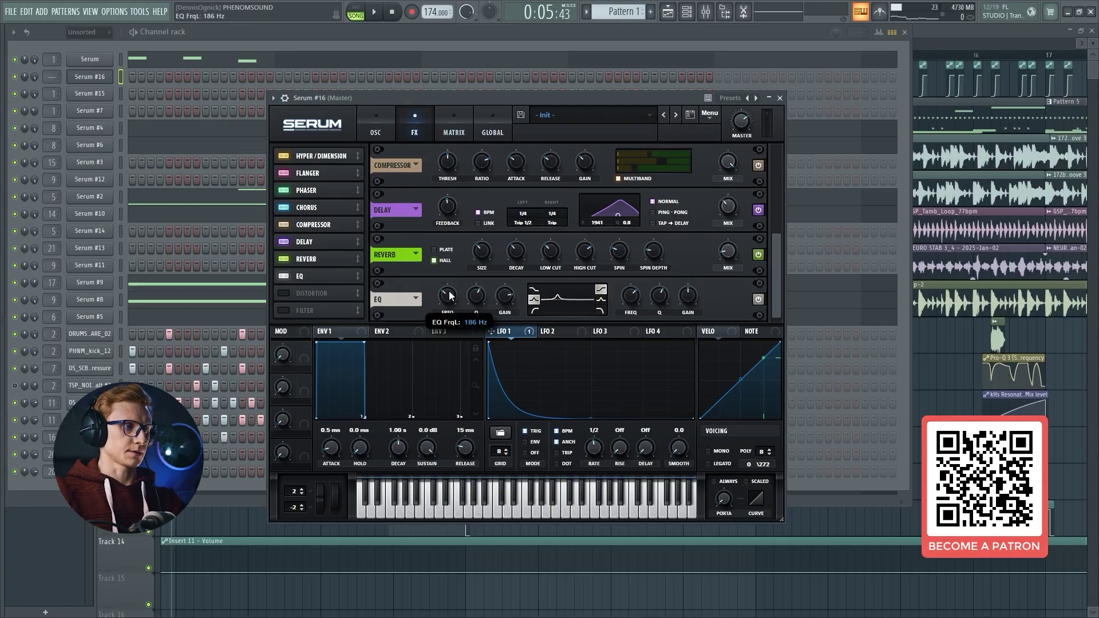
mouse_move(449, 291)
left_mouse_down()
mouse_move(459, 296)
mouse_move(442, 294)
mouse_move(435, 305)
mouse_move(438, 296)
left_mouse_up()
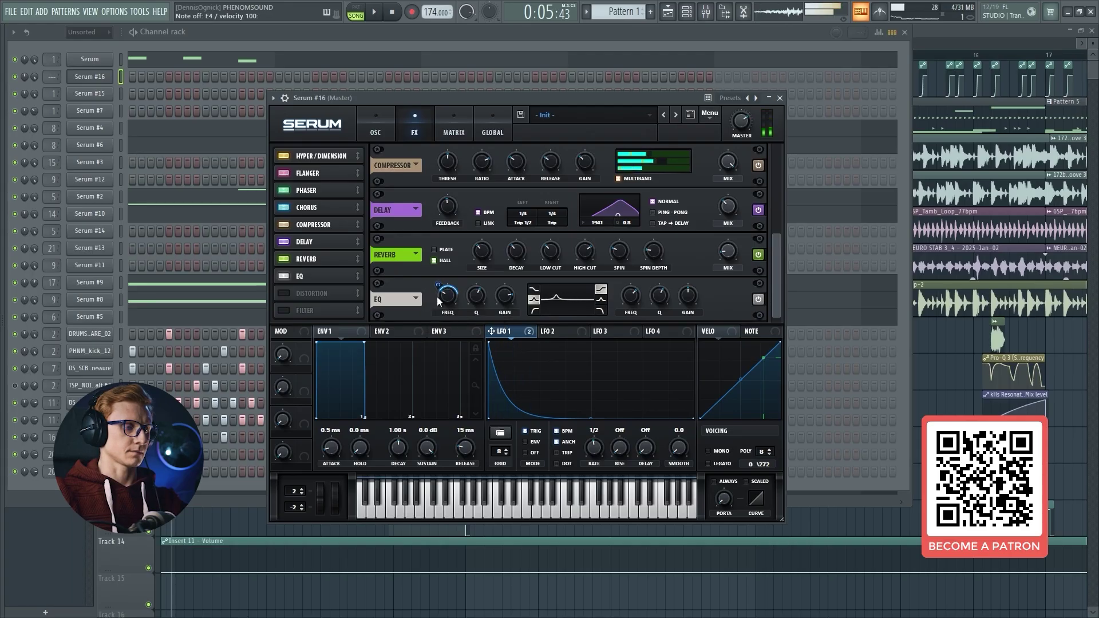
left_click_drag(506, 300, 506, 303)
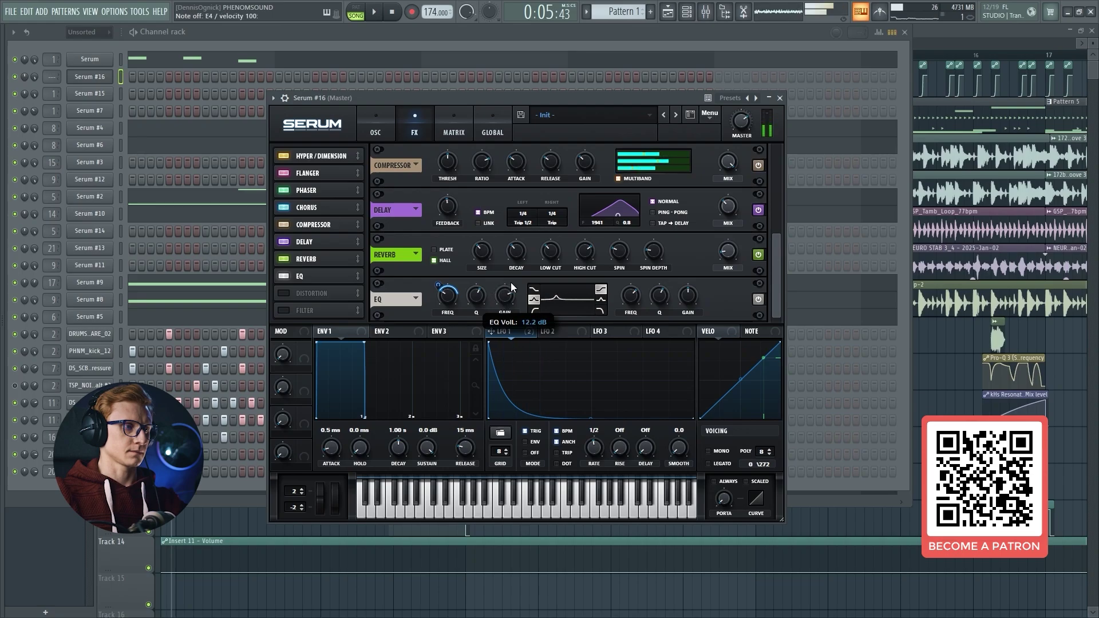
left_click(290, 276)
left_click(290, 276)
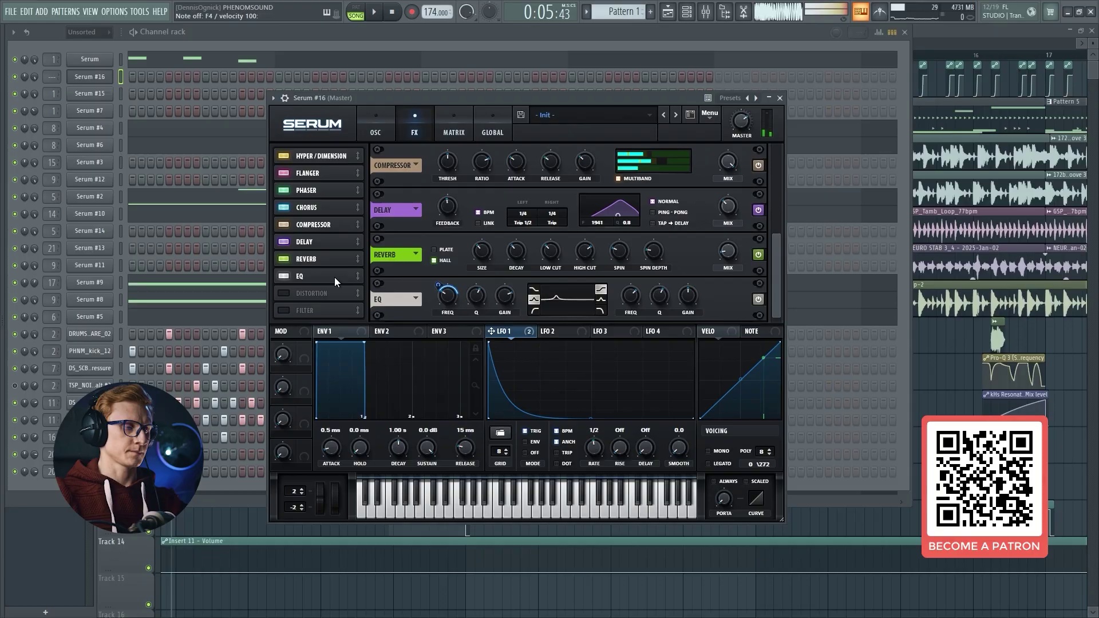
- Enable the effects filter after the EQ and change its type to Reverb
left_click(288, 311)
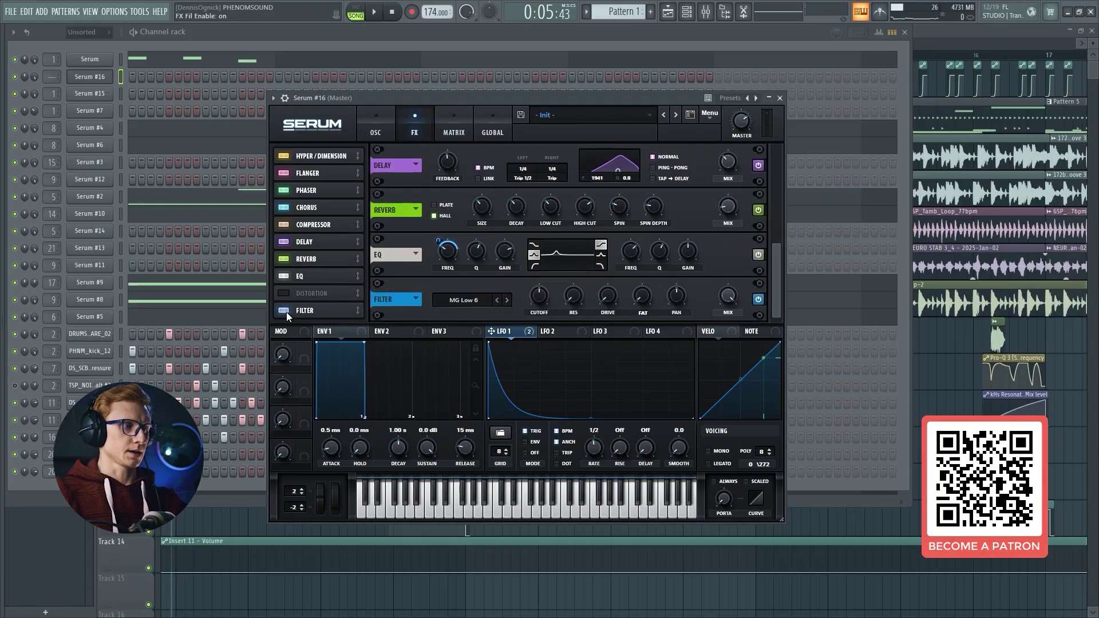
left_click(463, 300)
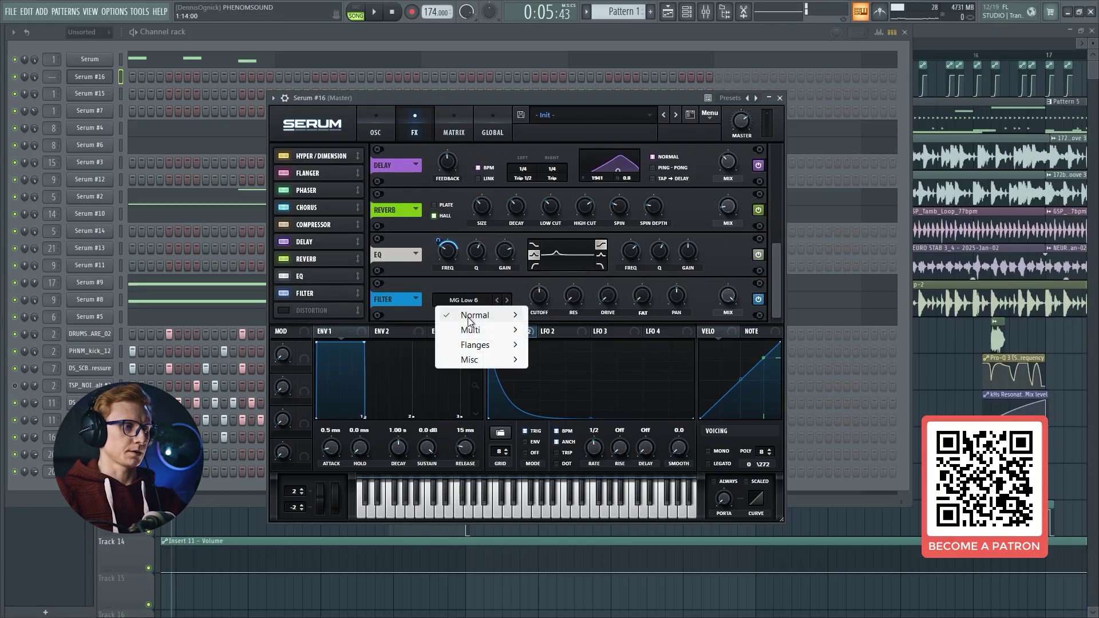
mouse_move(469, 359)
left_click(566, 416)
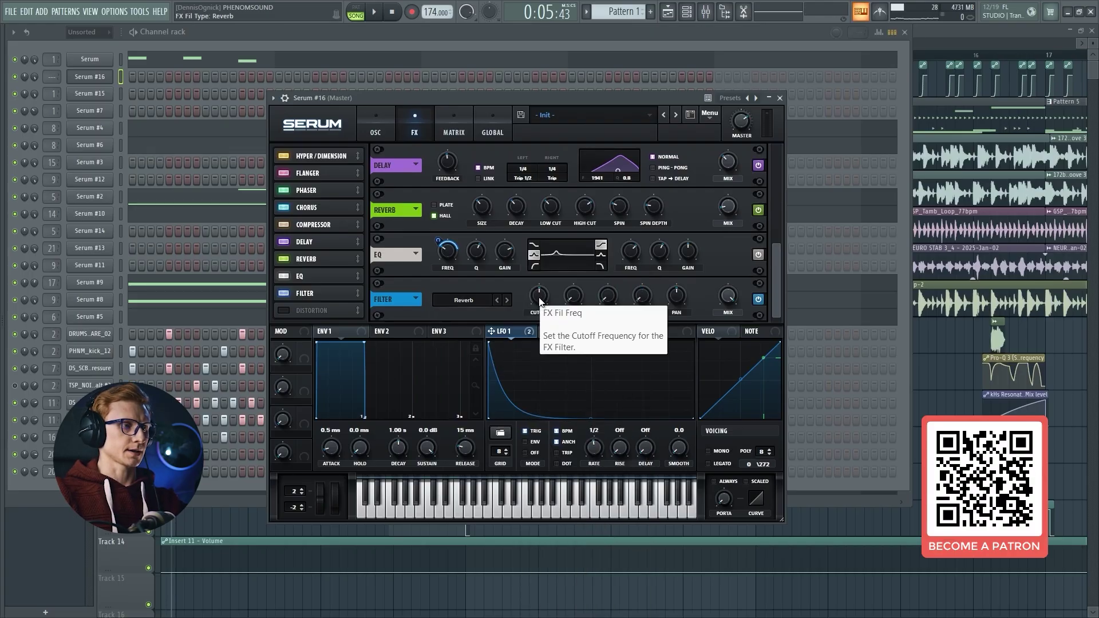
- Set the effects filter's cutoff to 93 Hz and modulate it with LFO 1 by an amount of about 16
left_click_drag(540, 302, 541, 321)
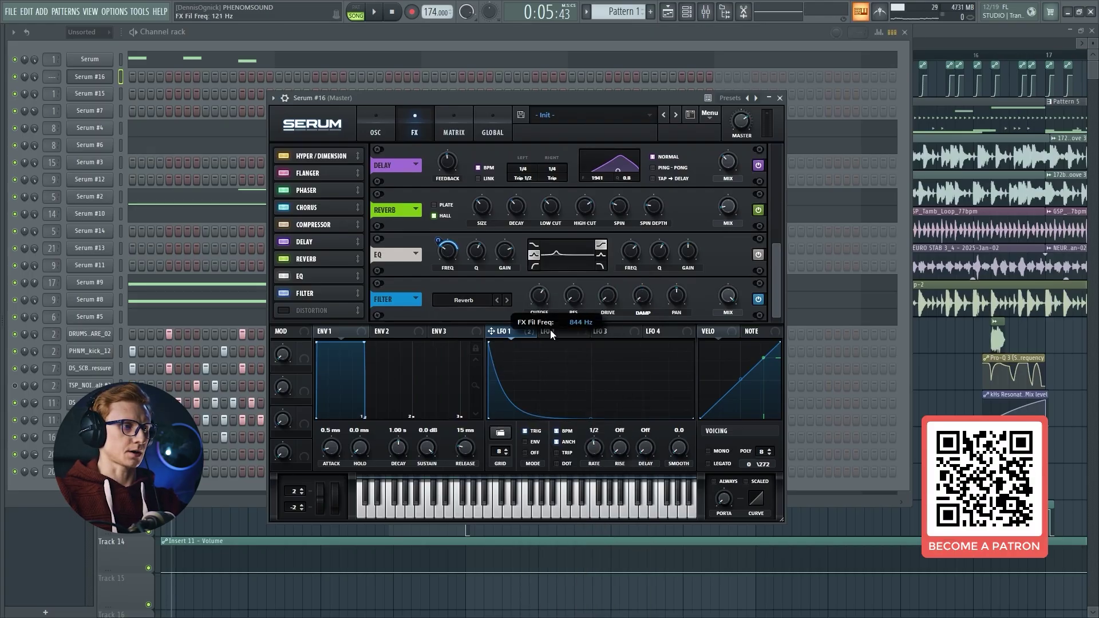
left_click_drag(562, 263, 541, 339)
left_click(542, 337)
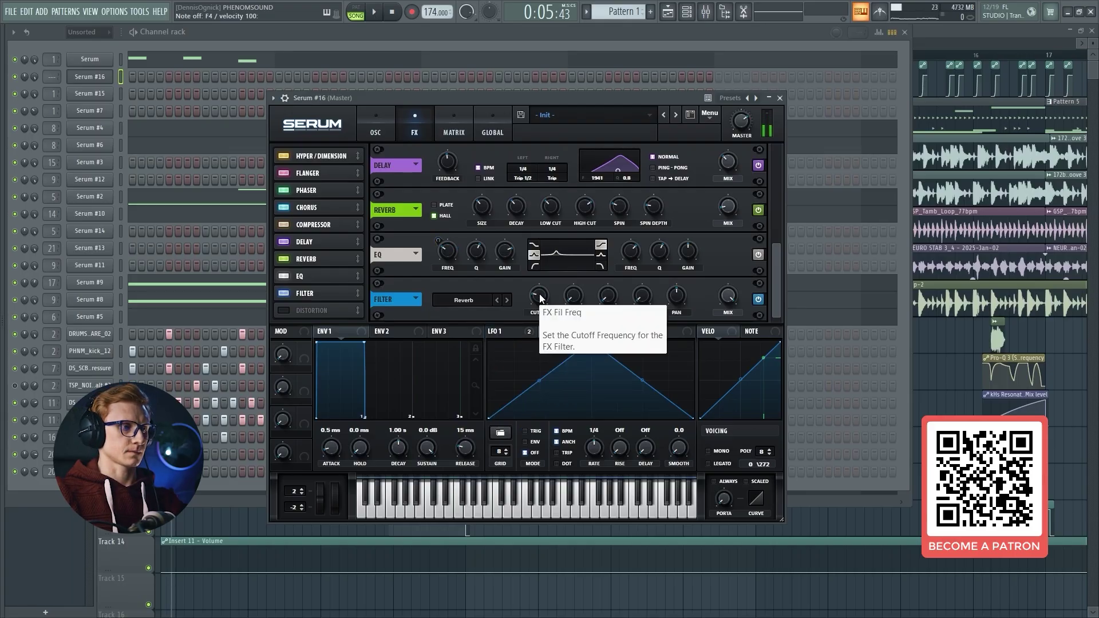
left_click_drag(541, 298, 544, 298)
left_click(518, 334)
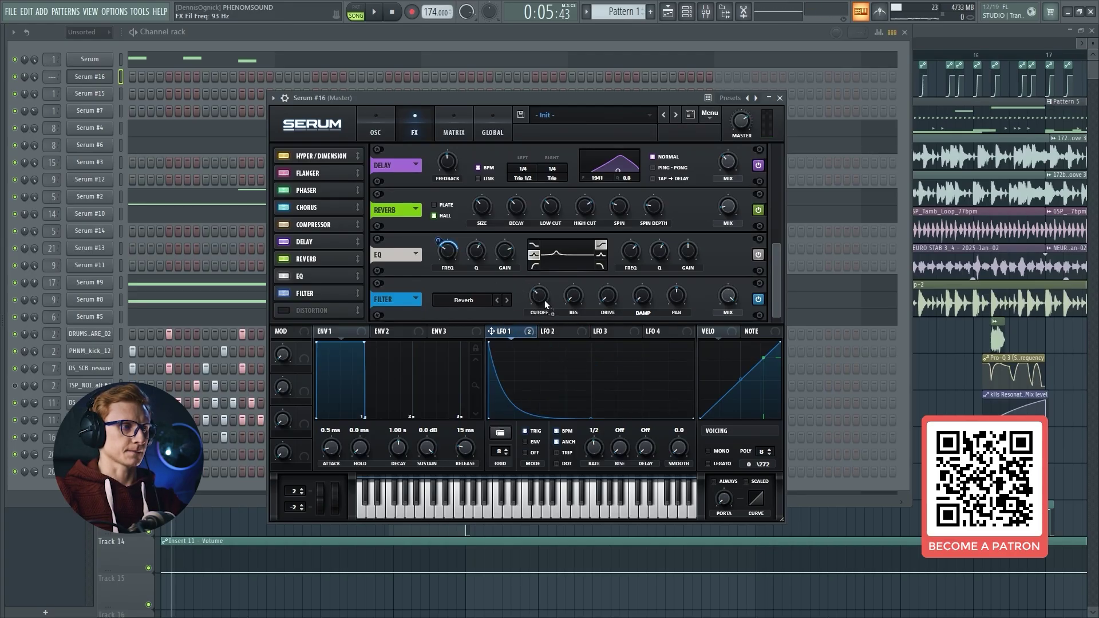
left_click_drag(533, 288, 530, 304)
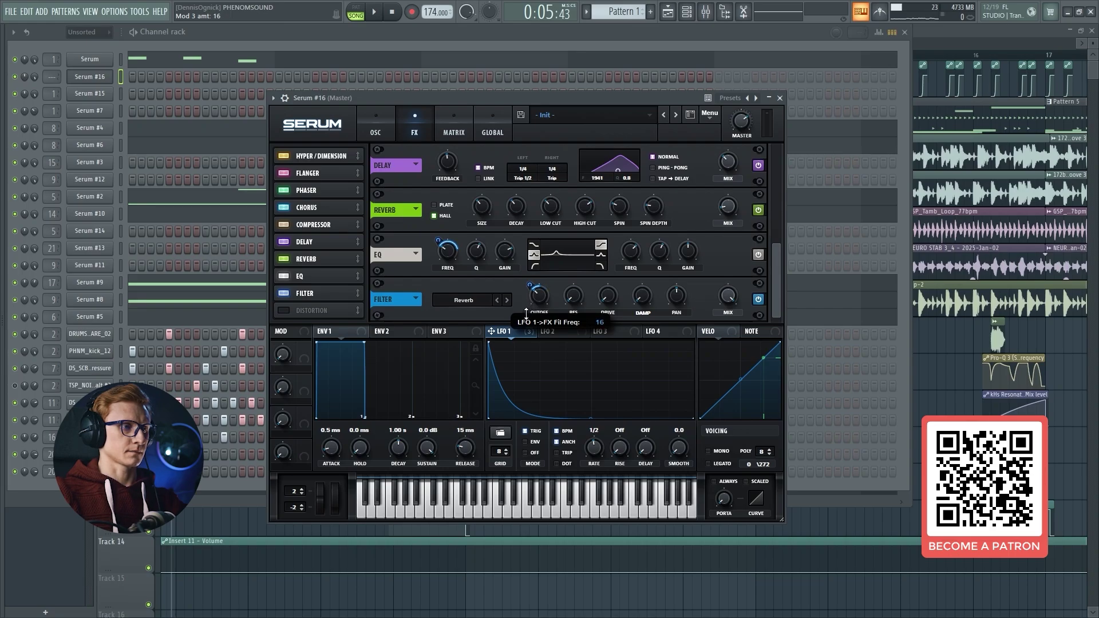
left_click_drag(526, 313, 526, 313)
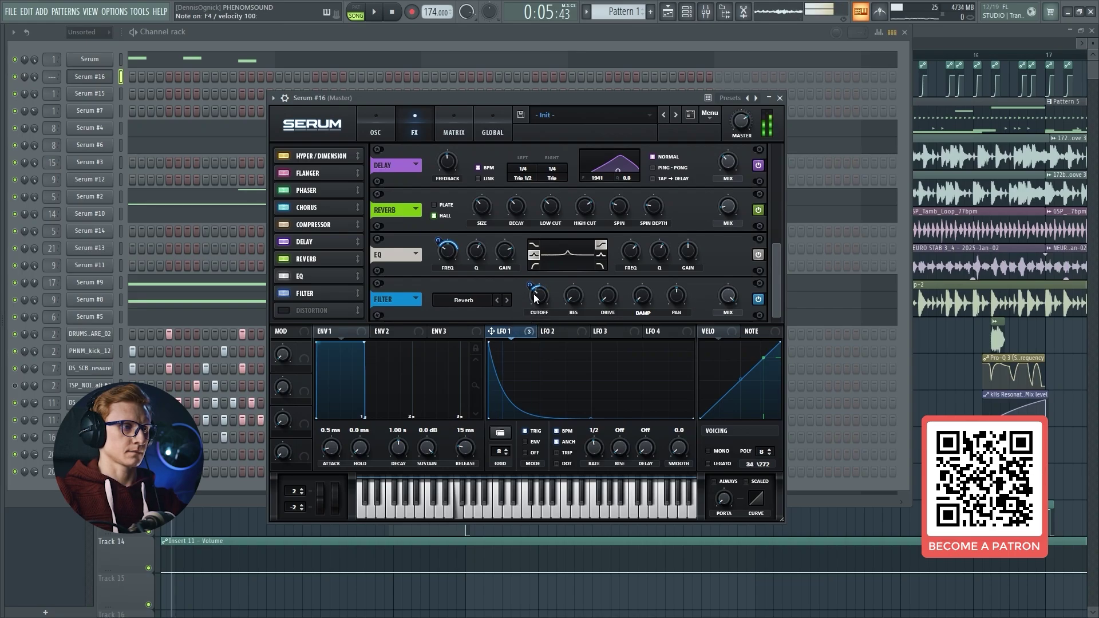
- Set the effects filter's drive to 45%, lower its mix to 0%, and modulate that mix with LFO 1
left_click_drag(613, 304, 611, 298)
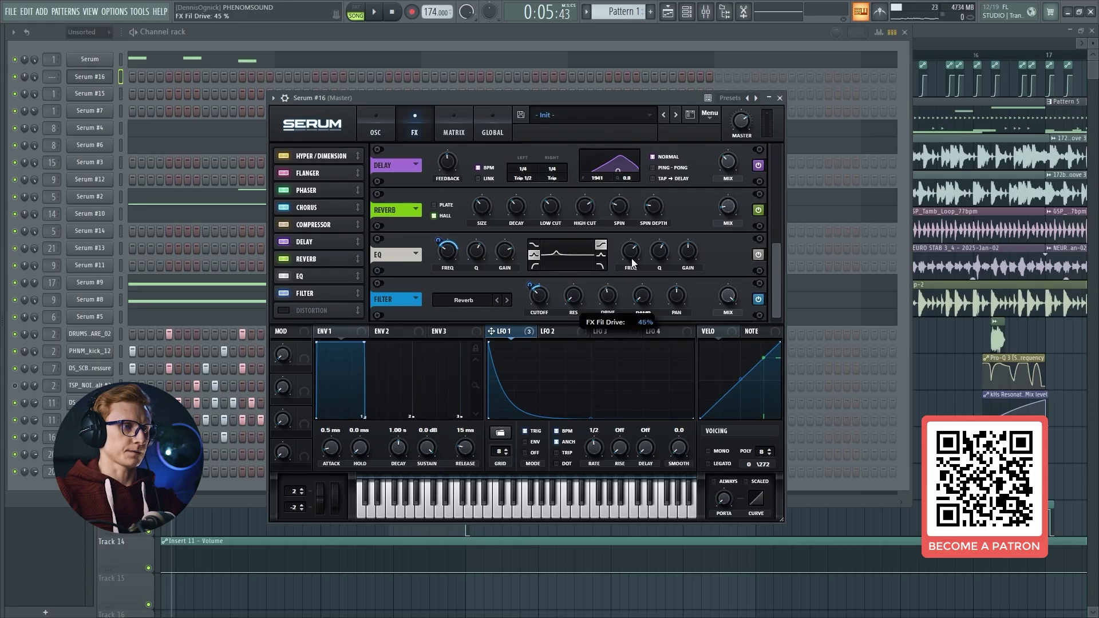
mouse_move(634, 262)
left_mouse_down()
mouse_move(638, 251)
mouse_move(647, 263)
left_mouse_up()
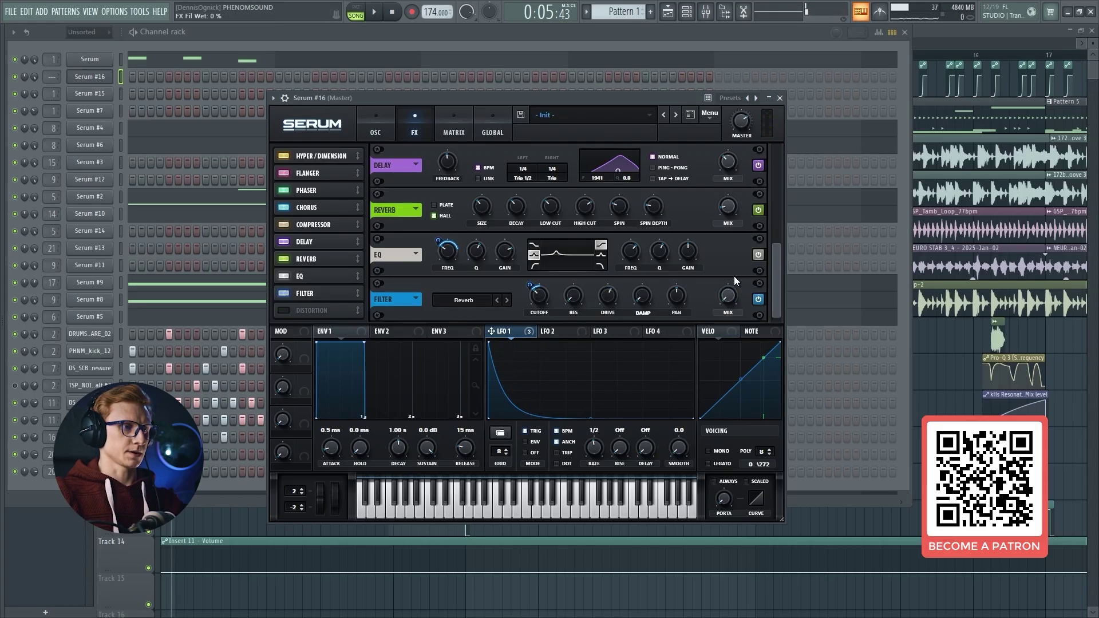
left_click_drag(734, 277, 736, 261)
left_click_drag(501, 335, 685, 314)
- Play several notes while switching the effects filter off and on to compare the sound, leaving it enabled
key("v")
key("v")
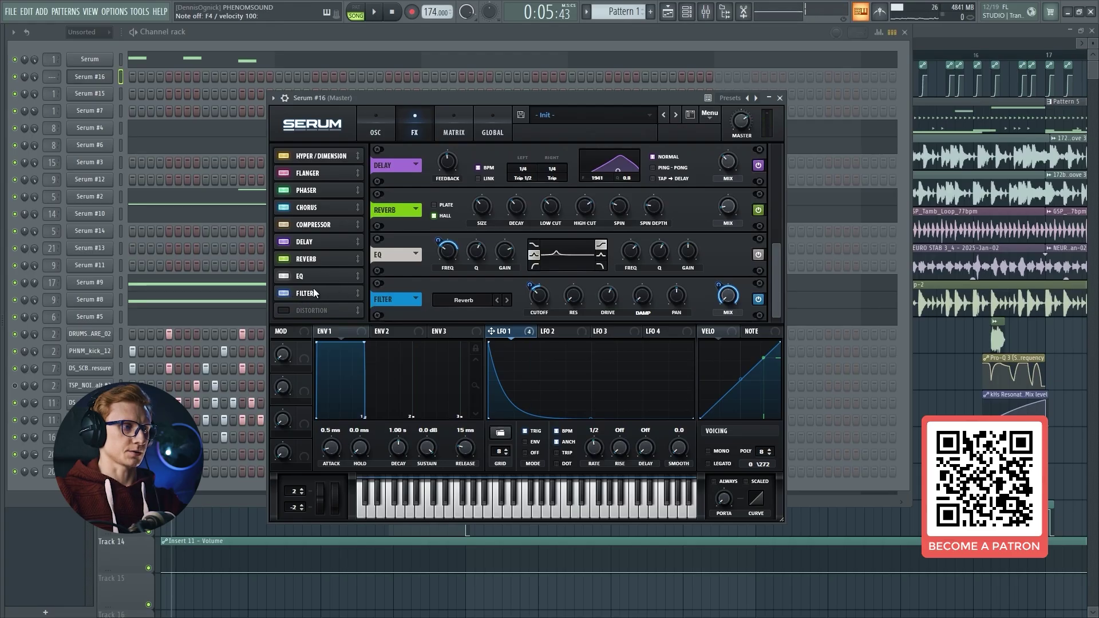
left_click(284, 293)
key("v")
key("v")
left_click(283, 293)
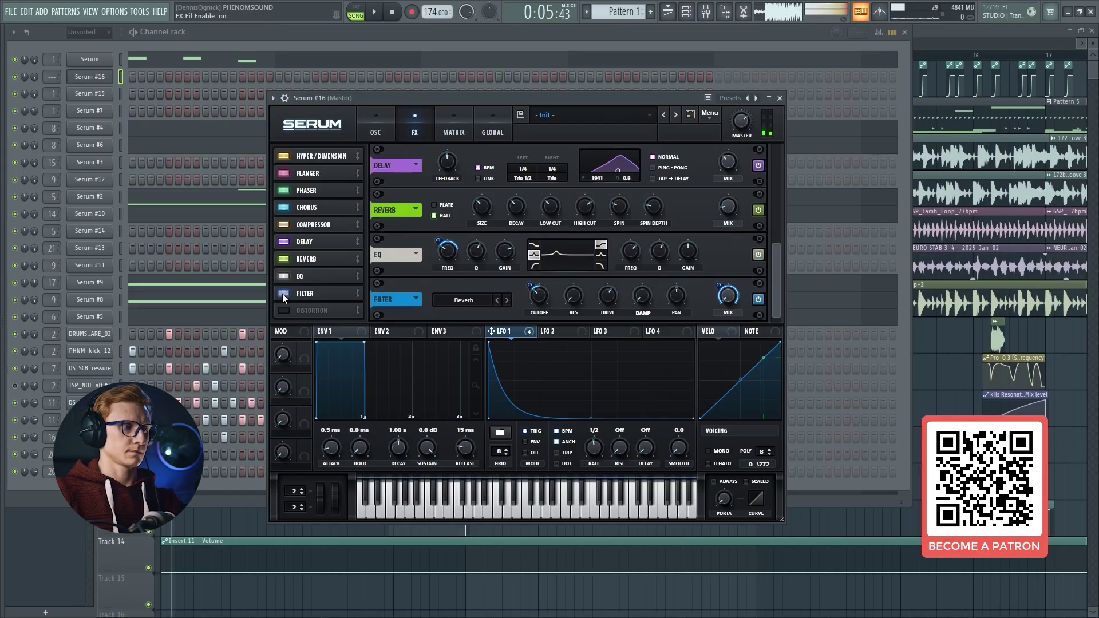
key("r")
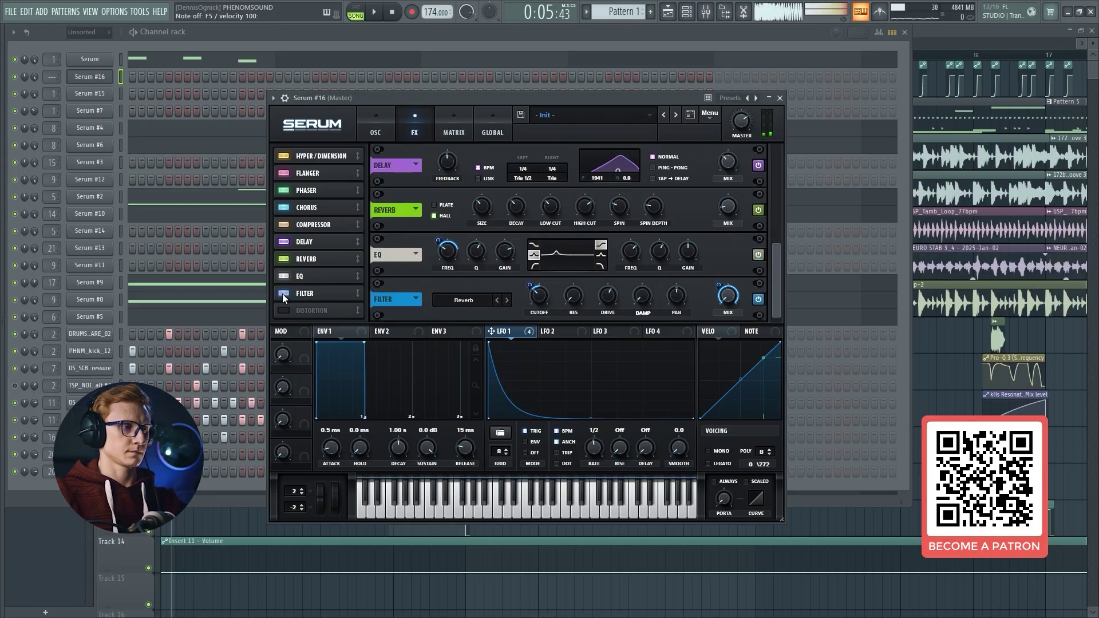
key("c")
key("c")
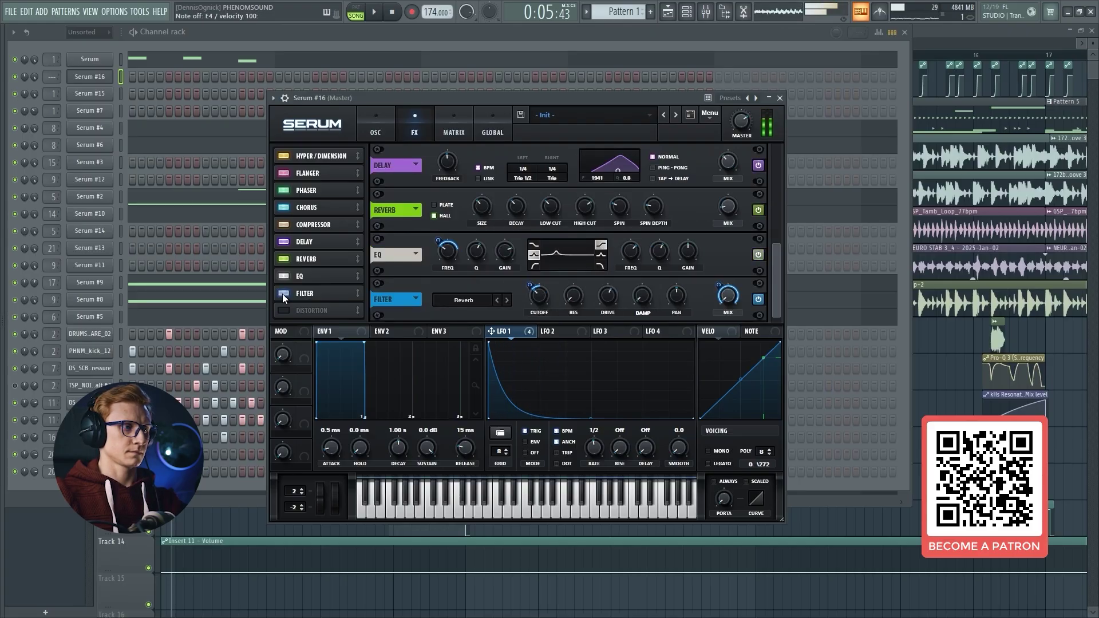
left_click(283, 294)
key("c")
key("c")
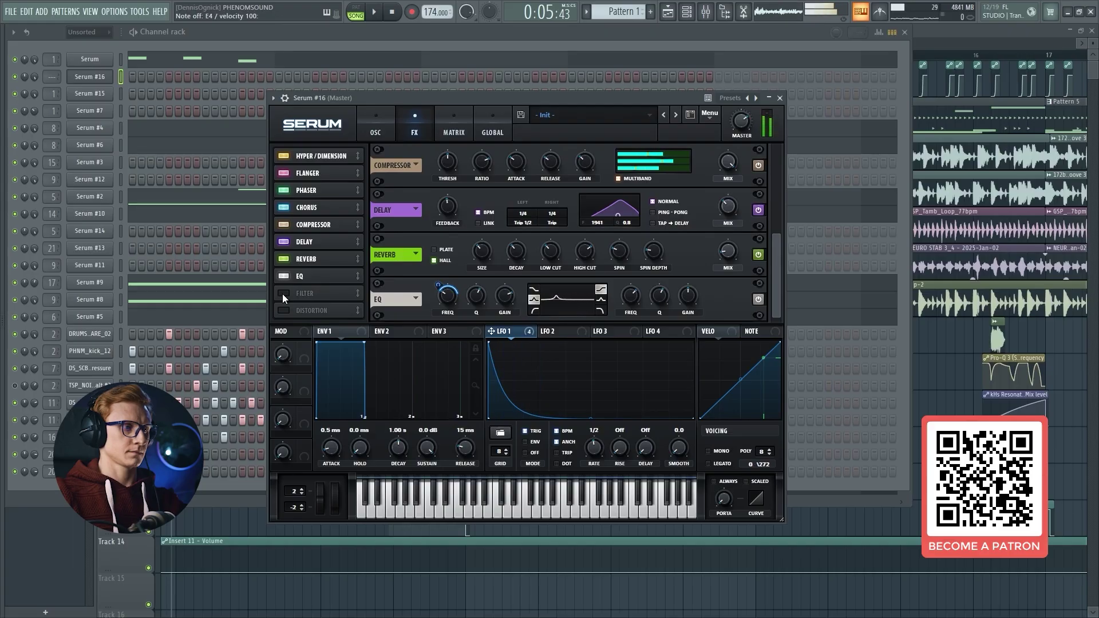
left_click(283, 294)
key("c")
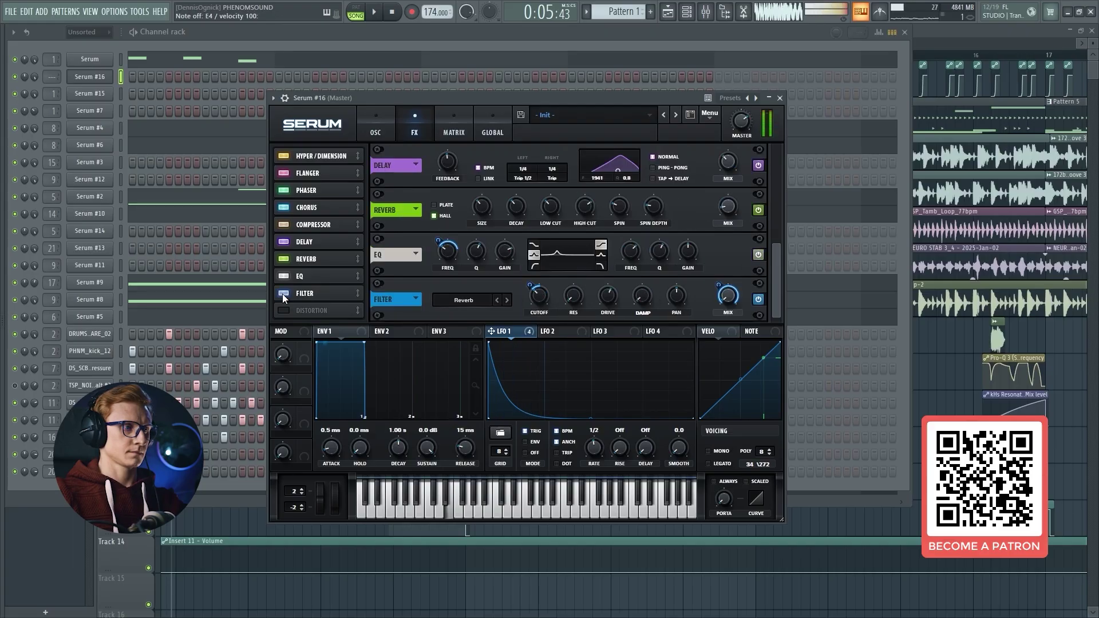
- Check the oscillators' unison detune settings, particularly oscillator B's, and return to the effects chain
left_click(376, 126)
left_click(414, 127)
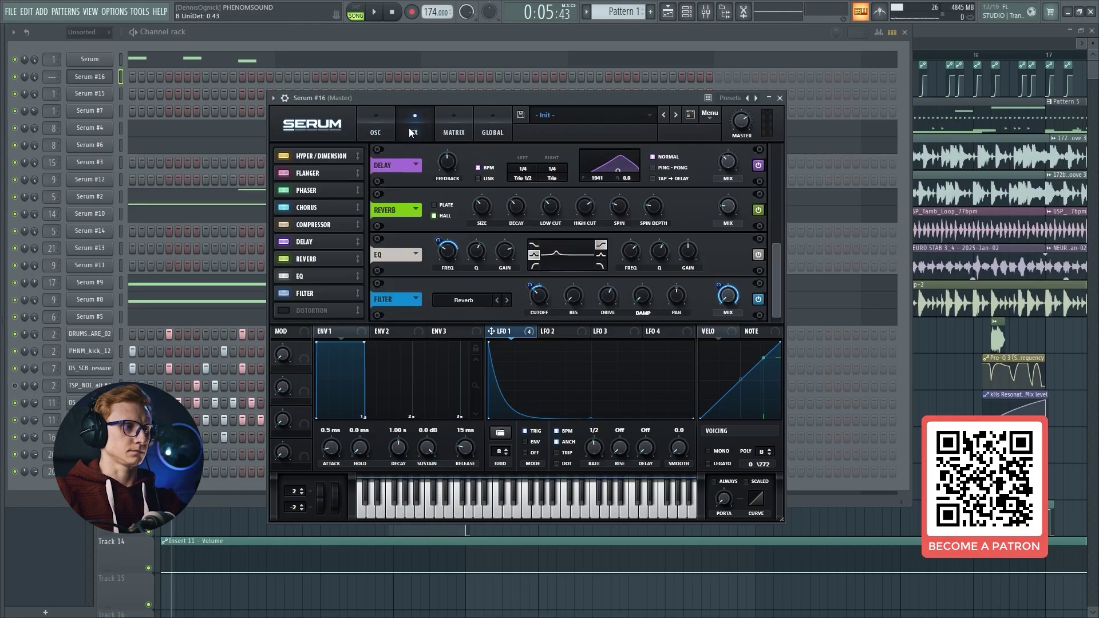
left_click(380, 126)
left_click(556, 269)
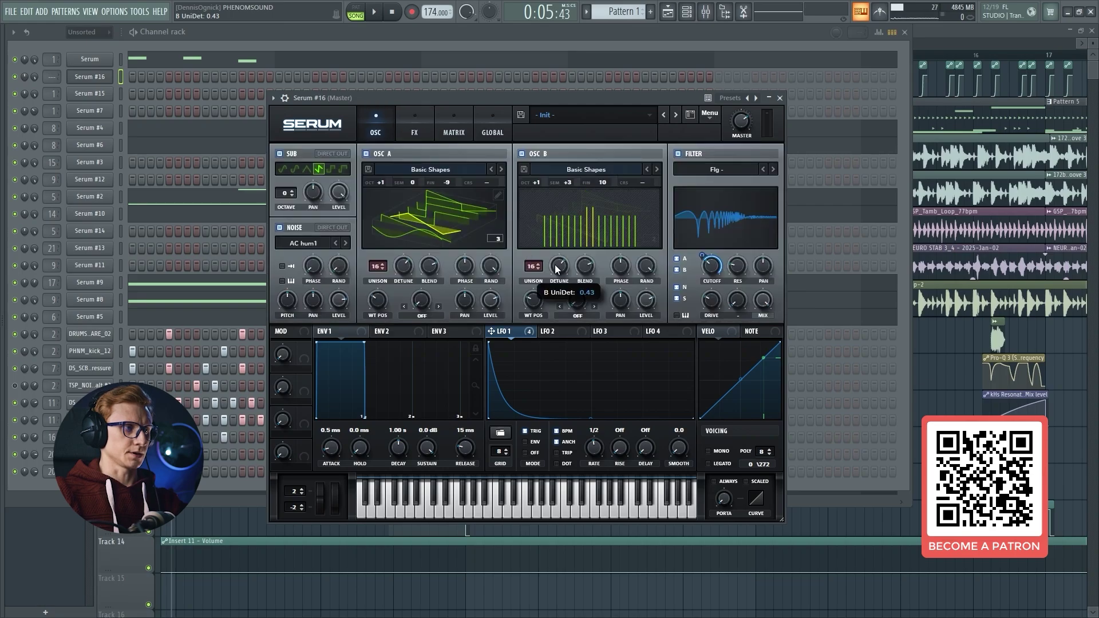
left_click(558, 269)
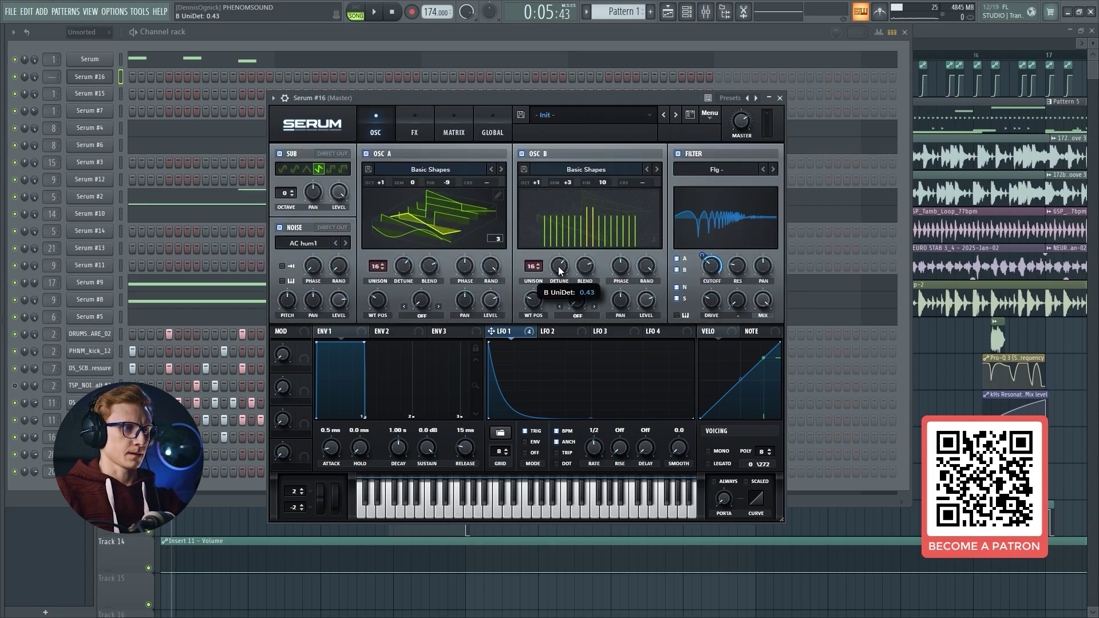
left_click(415, 269)
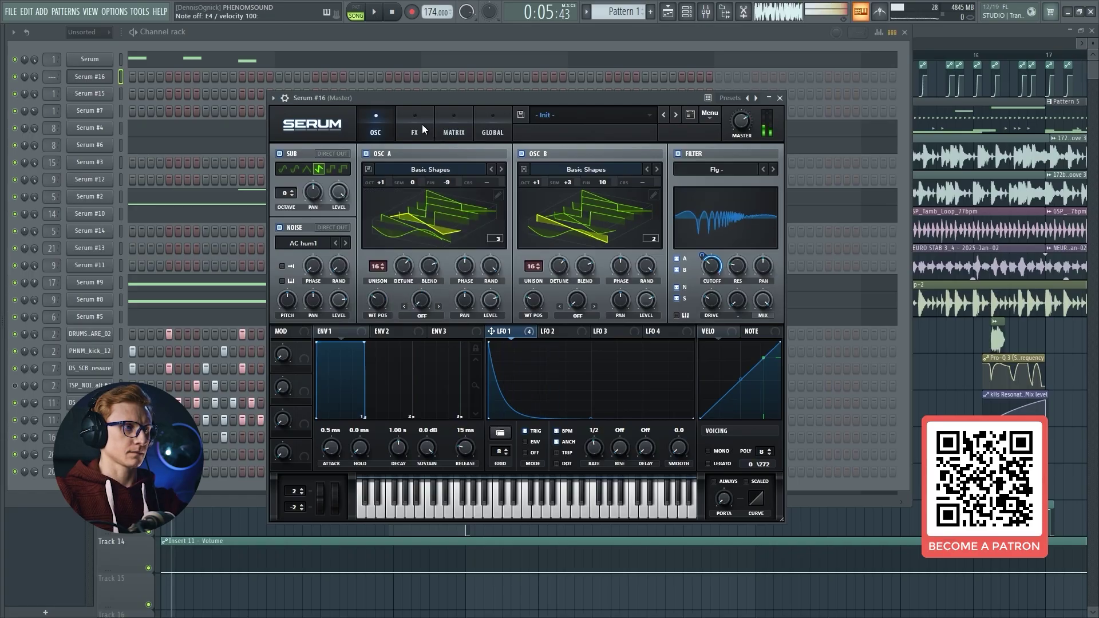
left_click(421, 124)
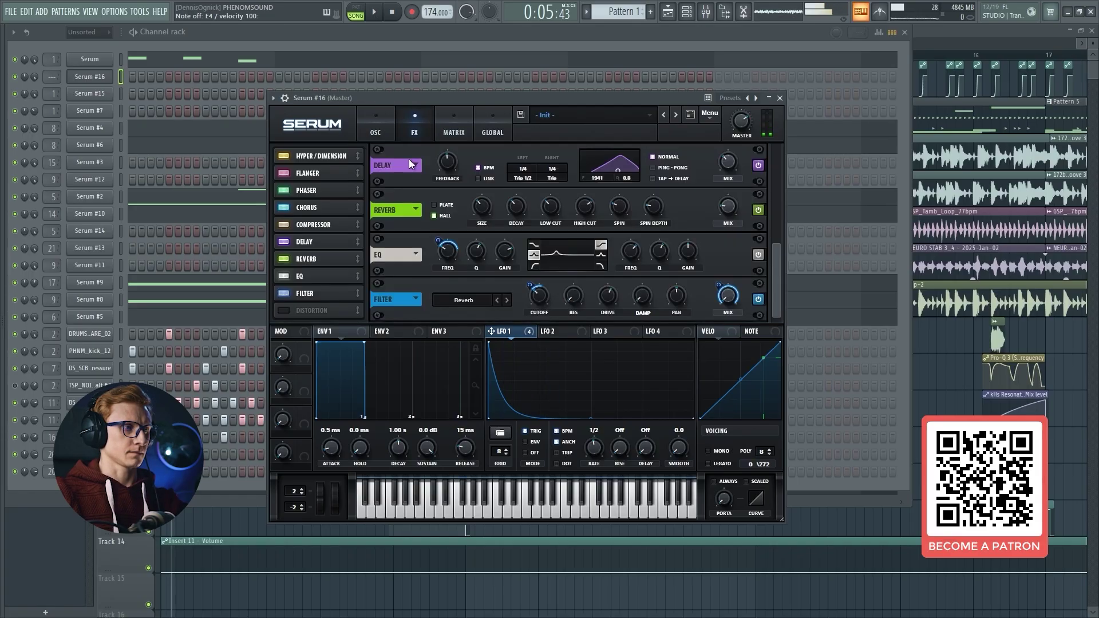
- Adjust the LFO 1 modulation amount on the effects filter's cutoff while auditioning notes
left_click(287, 293)
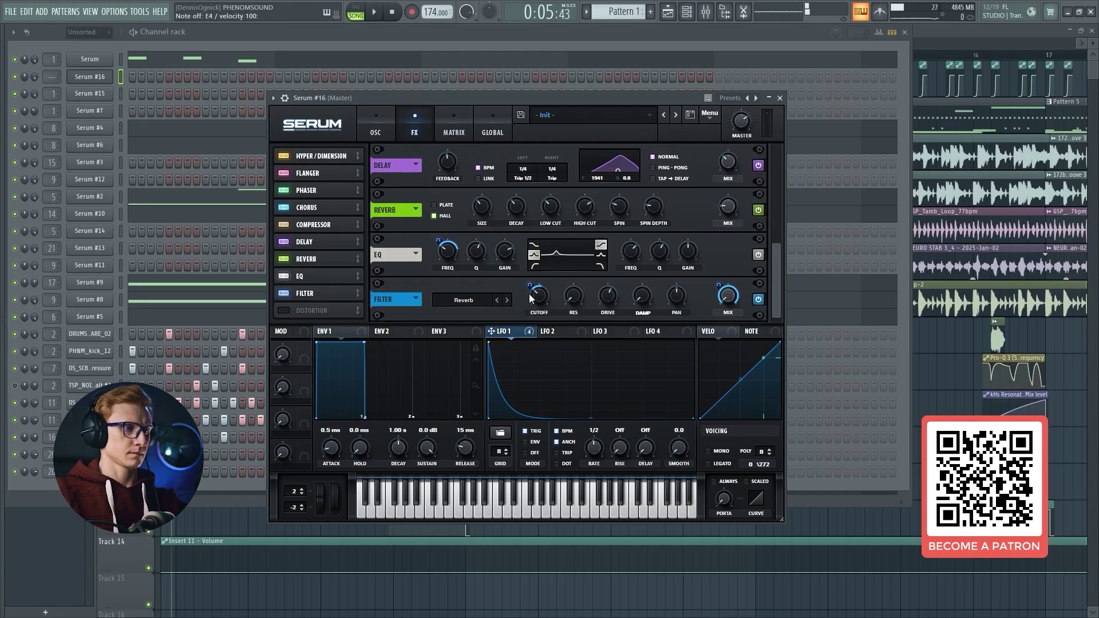
mouse_move(529, 297)
left_mouse_down()
mouse_move(541, 275)
mouse_move(527, 304)
left_mouse_up()
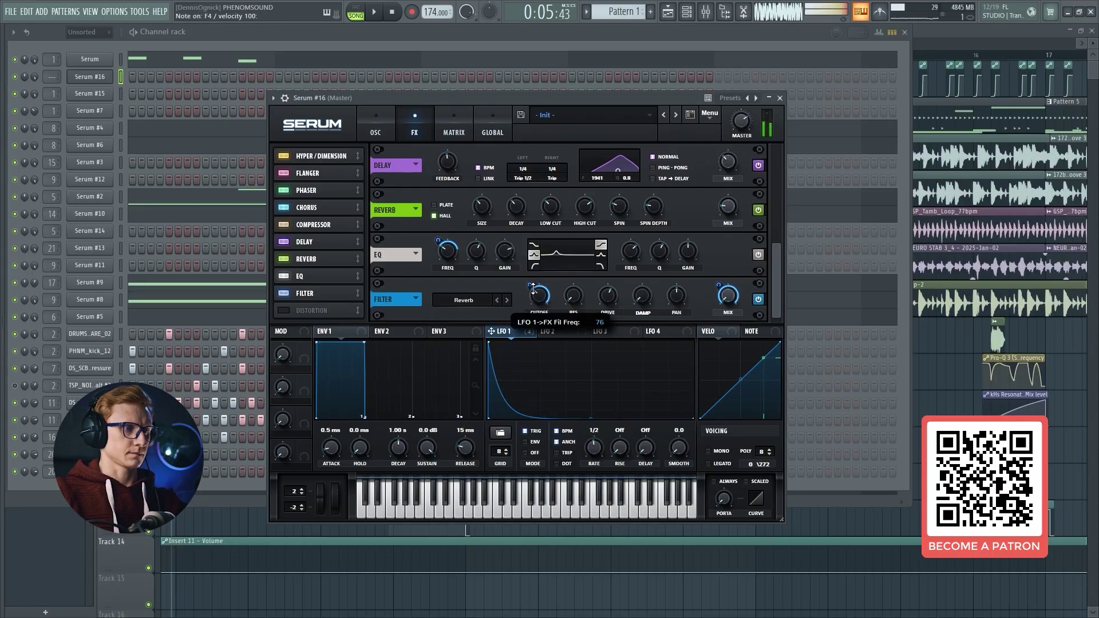
key("v")
key("c")
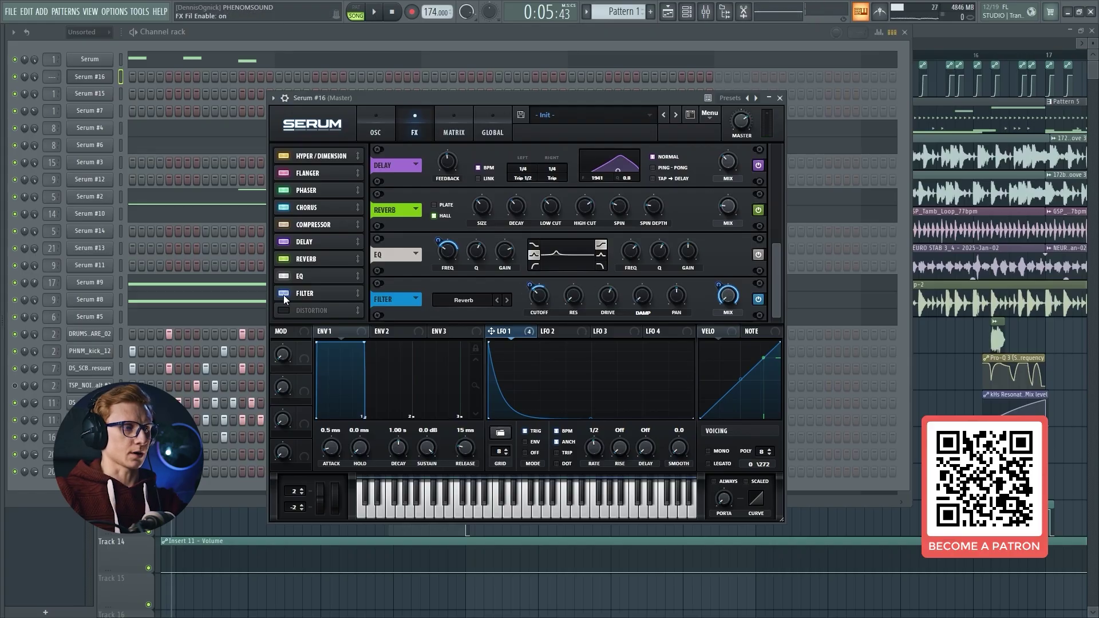
- Audition notes with the effects filter bypassed and active again to judge the adjusted cutoff modulation
key("v")
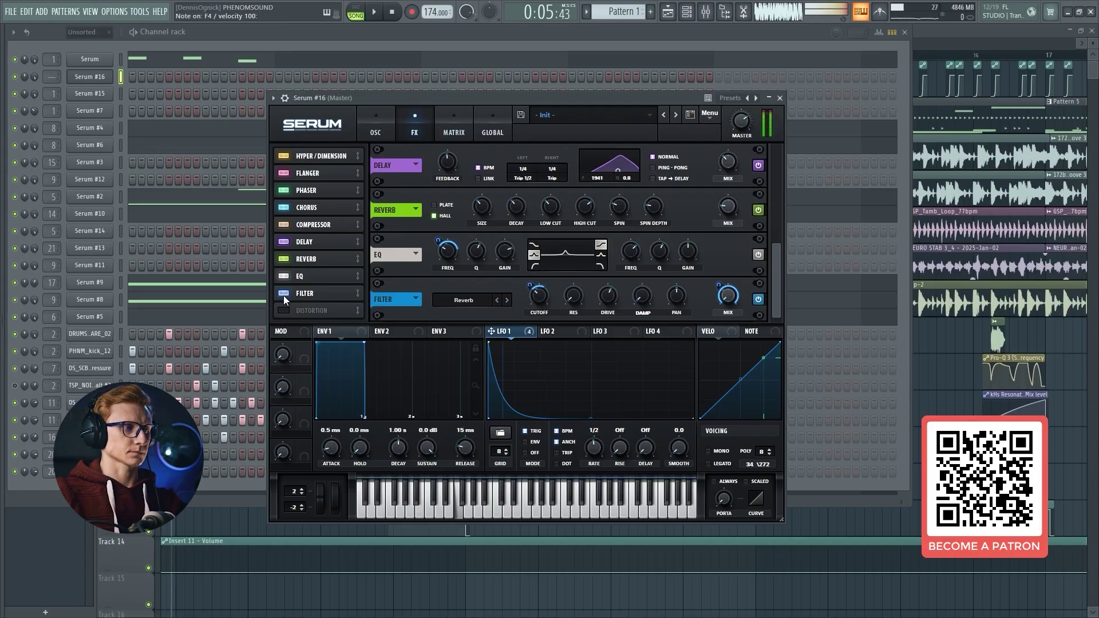
left_click(283, 296)
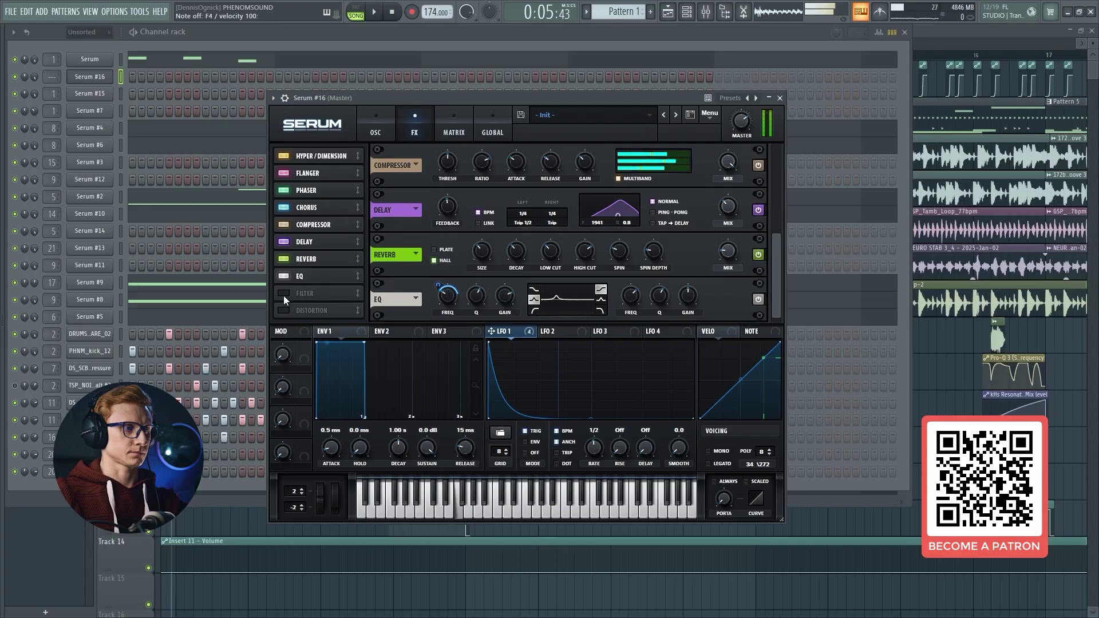
left_click(283, 295)
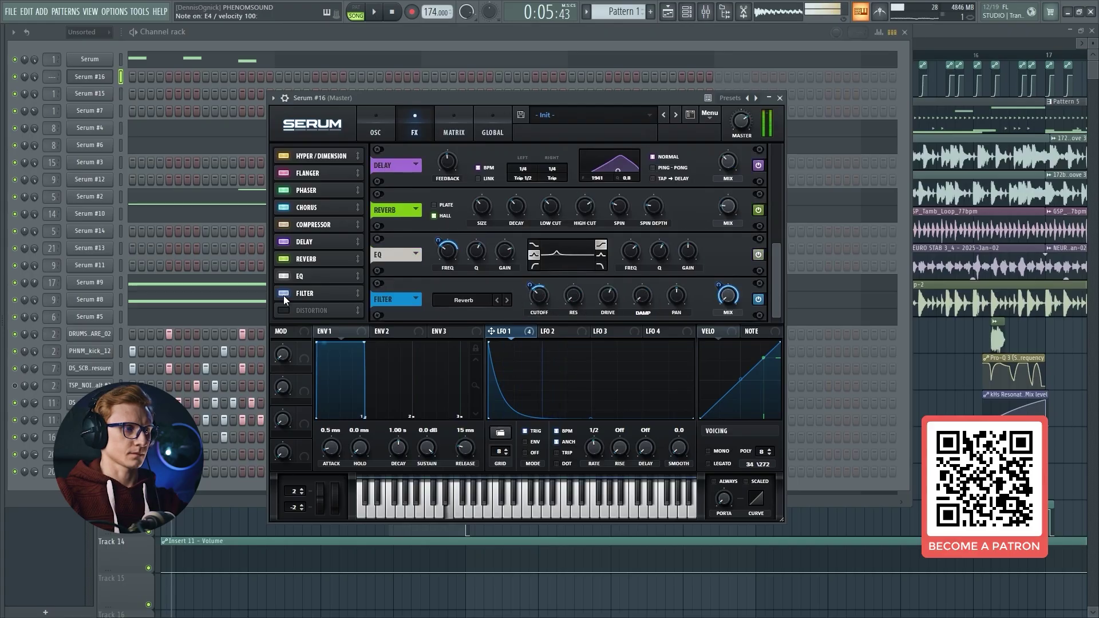
left_click(383, 139)
left_click(414, 137)
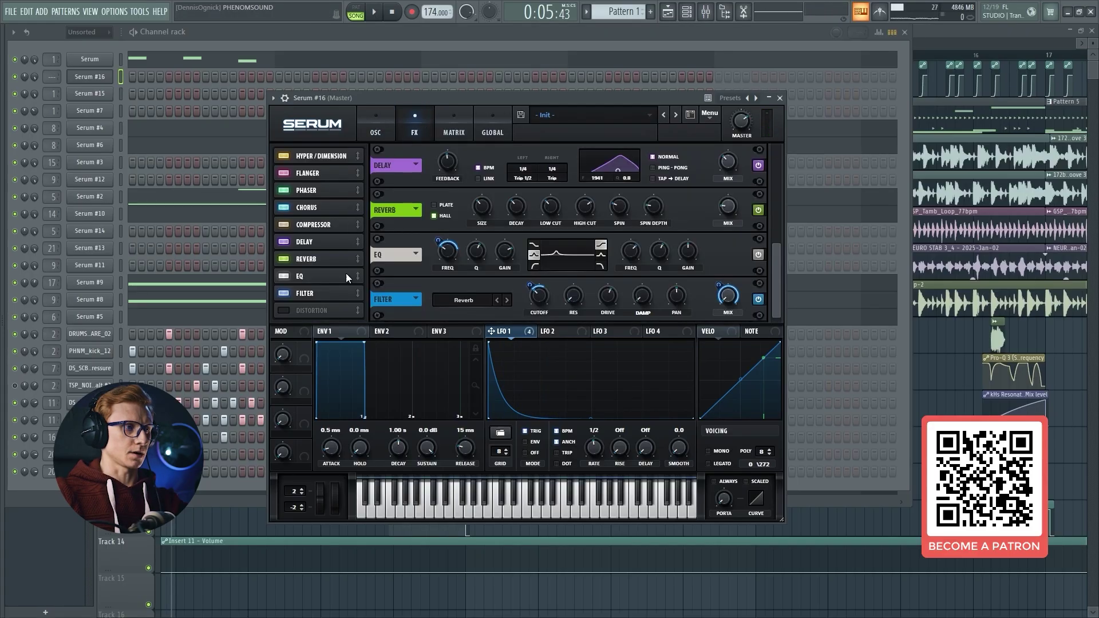
right_click(535, 299)
left_click(516, 310)
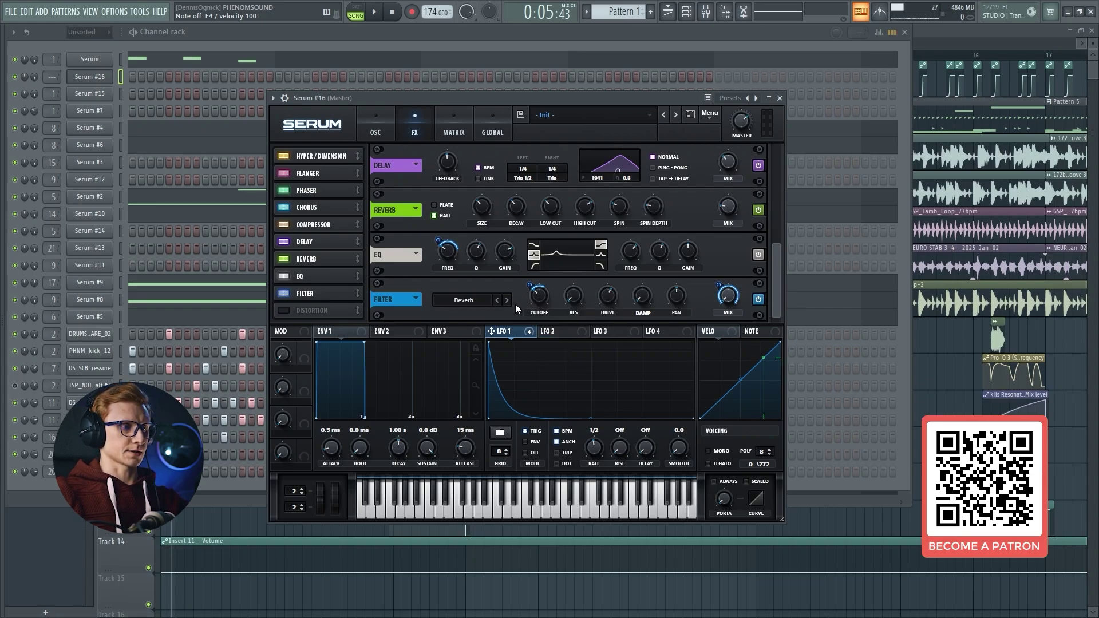
left_click(379, 116)
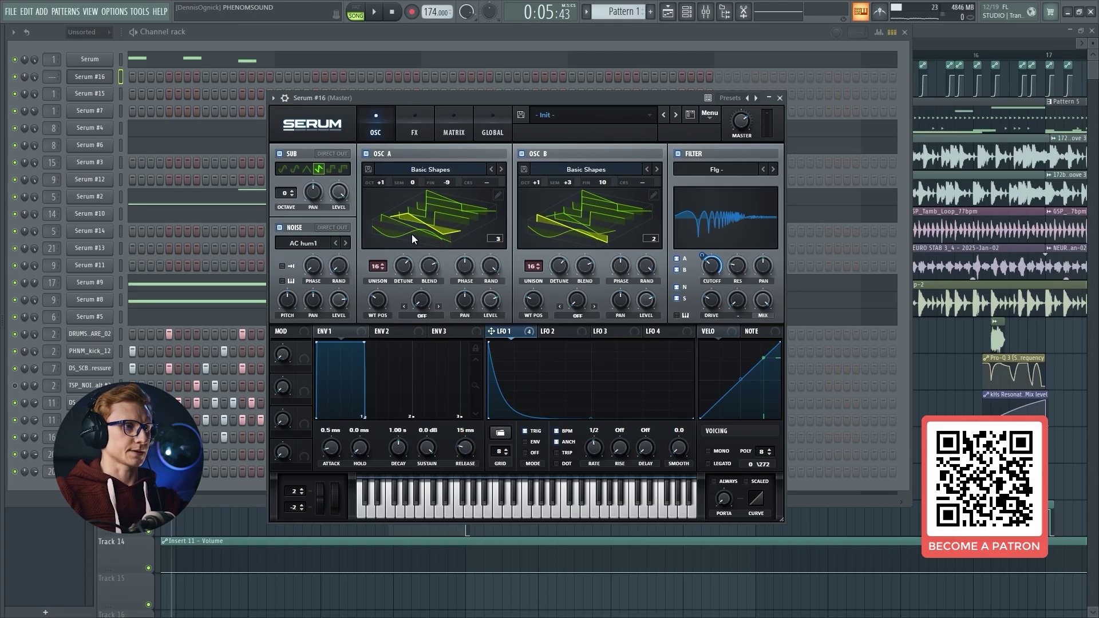
- Close the synth window, route the Serum #16 channel to mixer insert 1, and show the mixer
left_click(96, 78)
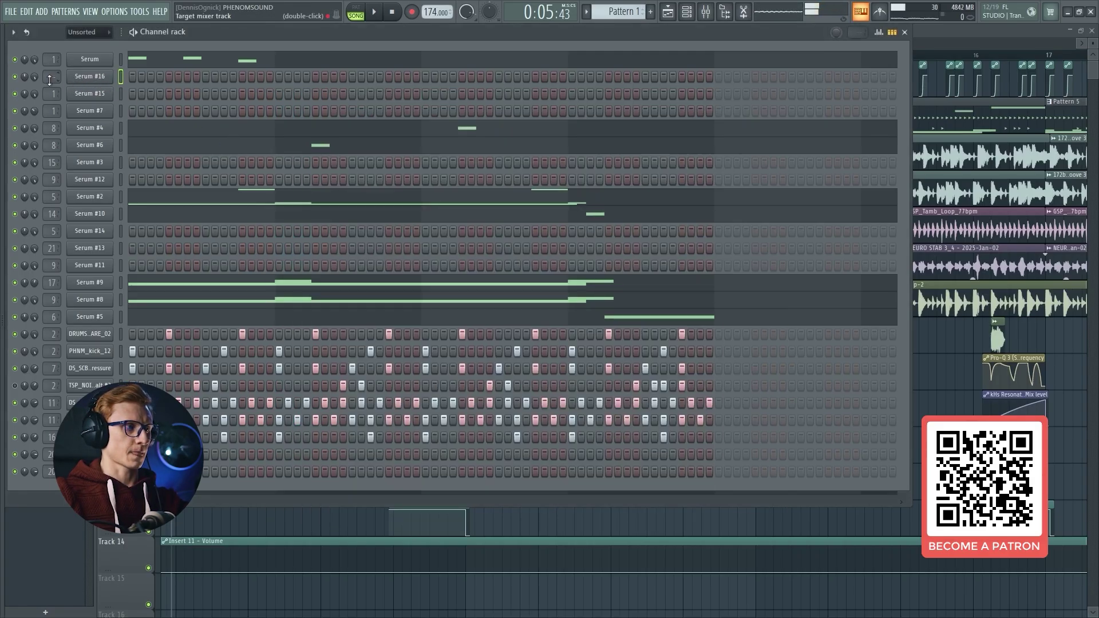
left_click(706, 11)
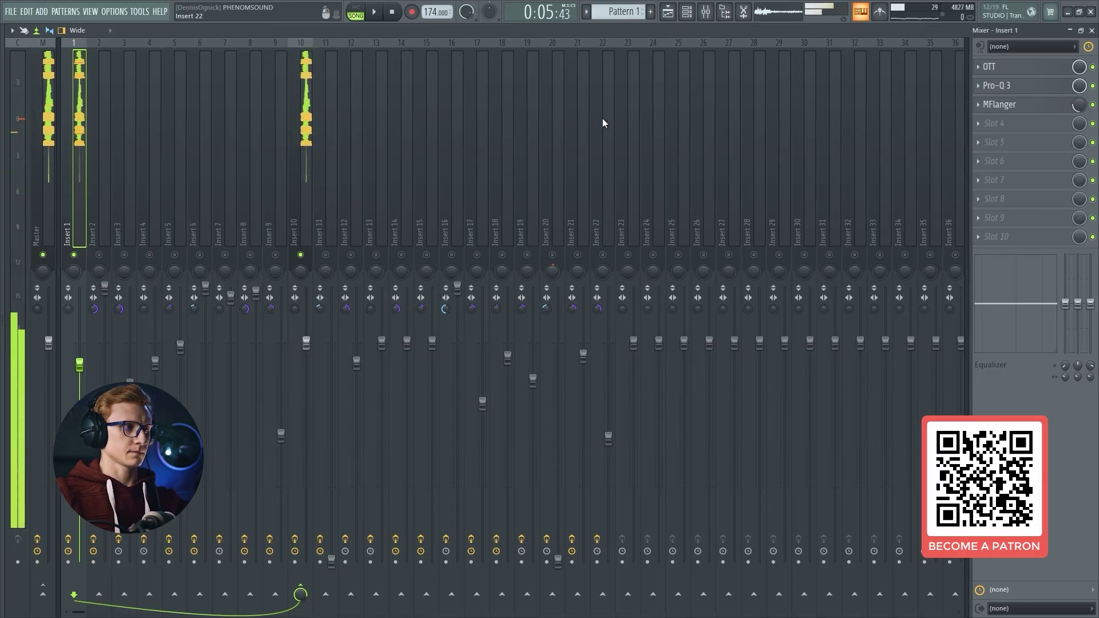
- Open OTT on Insert 1 to examine its depth, band gains and upward and downward compression, and close it
left_click(999, 66)
left_click_drag(584, 143, 557, 141)
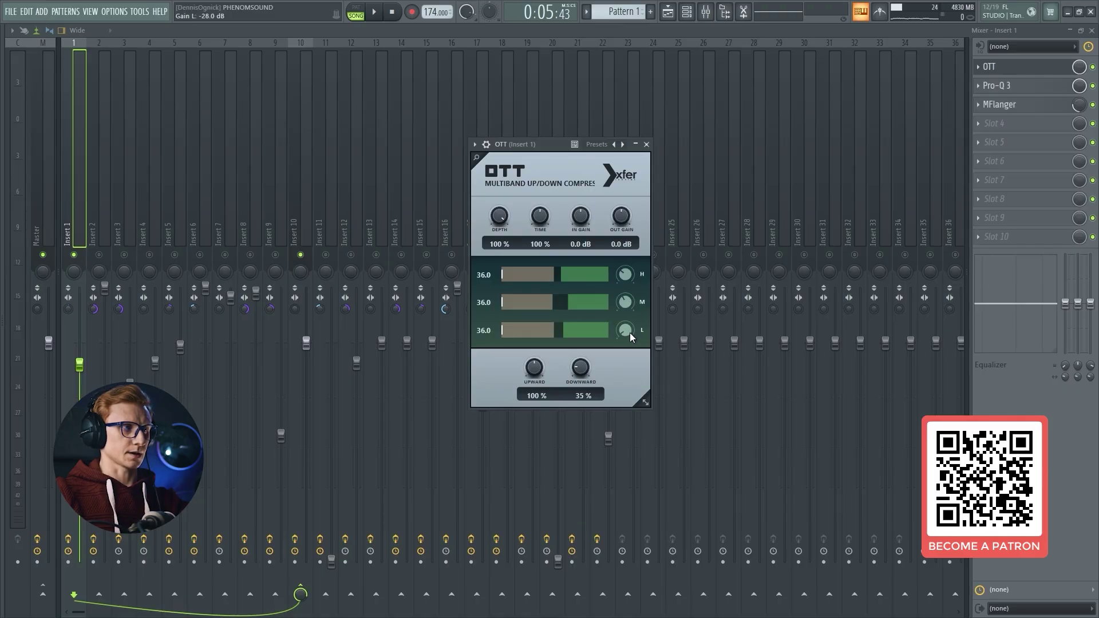
key("Escape")
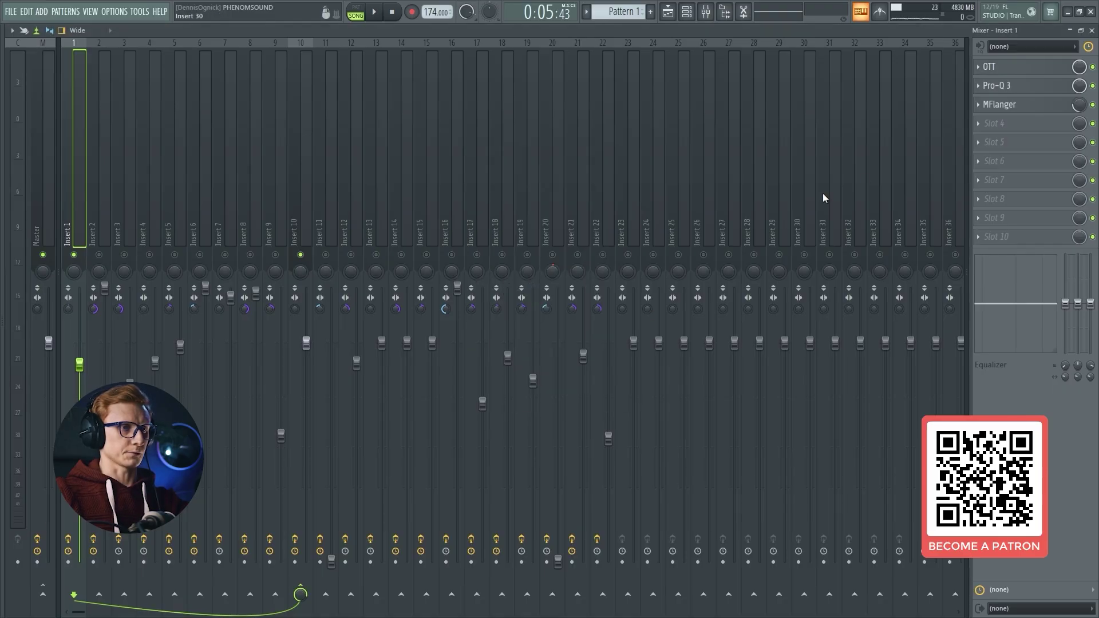
- Bypass MFlanger, Pro-Q 3 and OTT on Insert 1, and audition notes while re-enabling OTT and Pro-Q 3 in turn
left_click(1093, 105)
left_click(1093, 86)
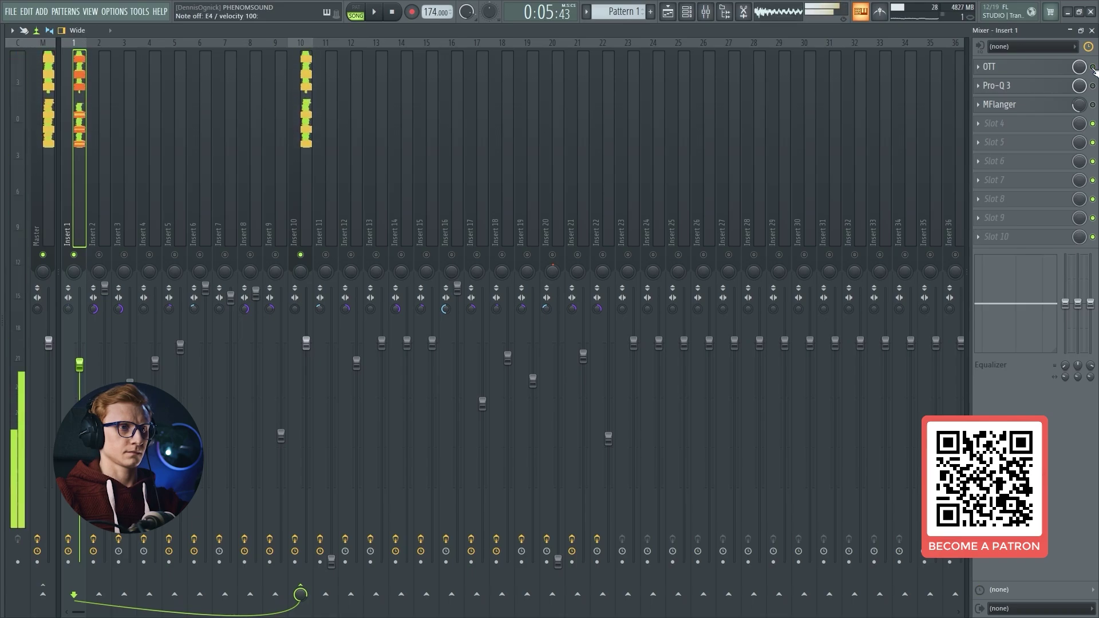
left_click(1093, 86)
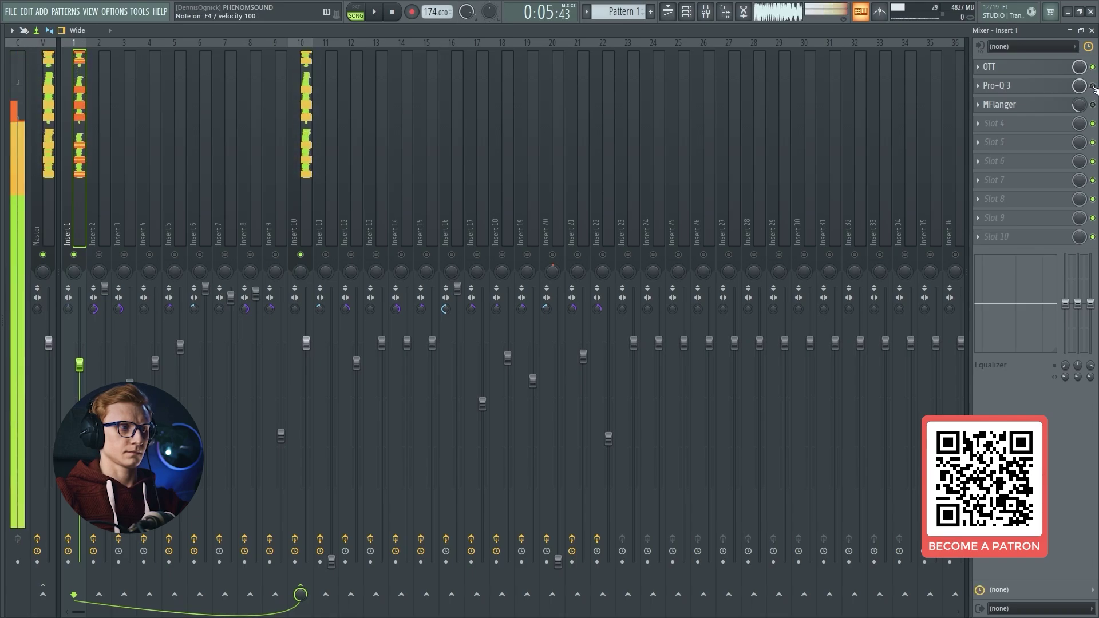
- Open Pro-Q 3 on Insert 1 and examine the bands of its EQ curve
left_click(1059, 86)
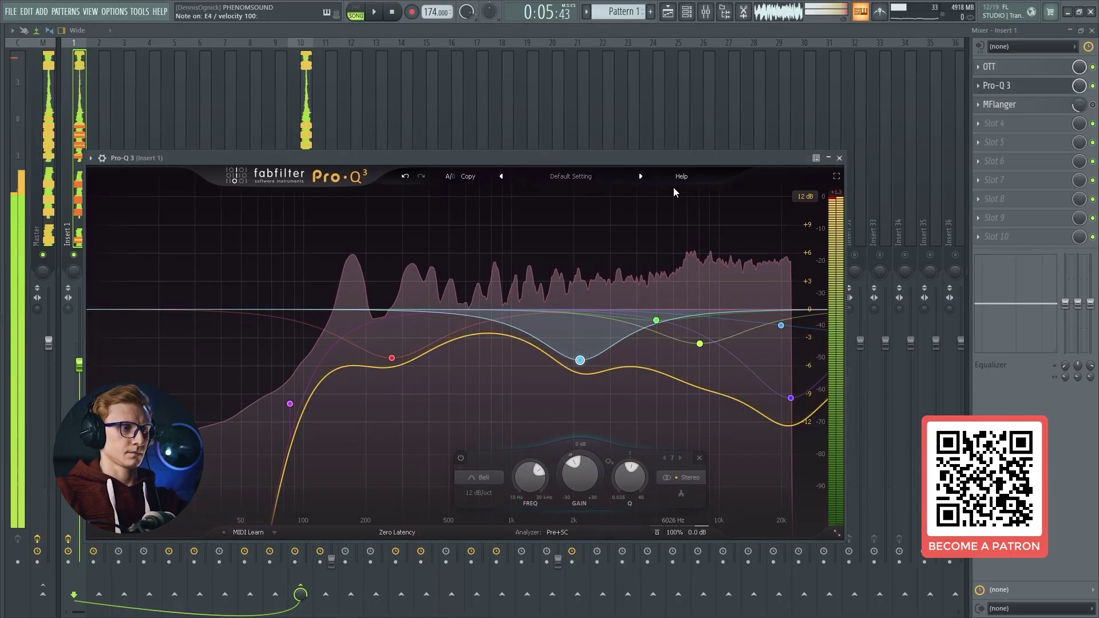
left_click_drag(676, 158, 703, 132)
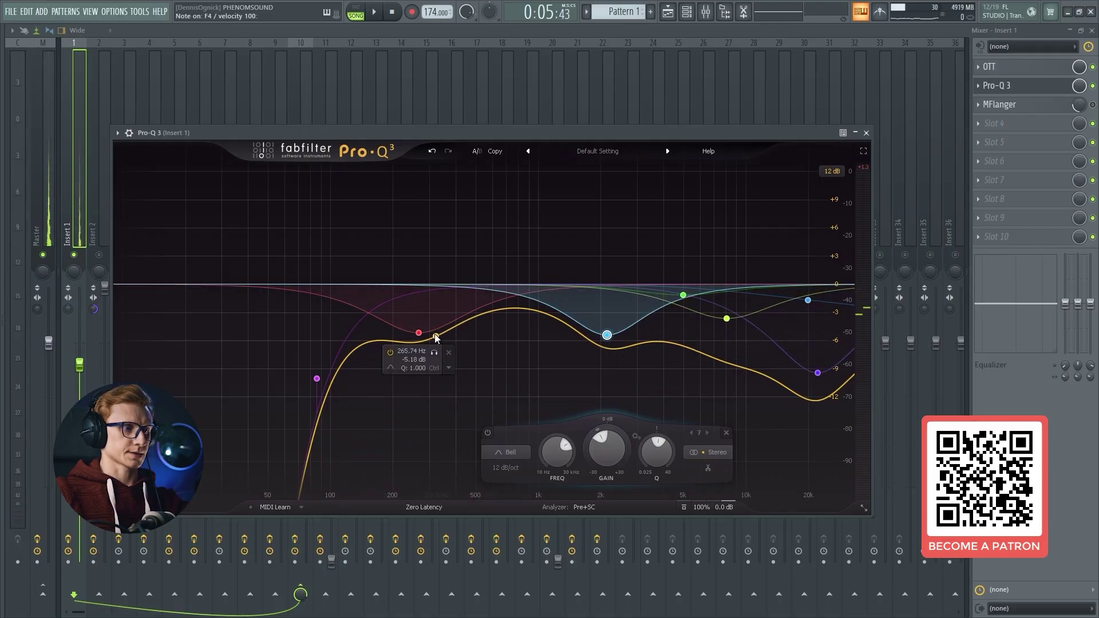
- Audition notes through the Pro-Q 3 curve on Insert 1 and close the EQ
key("c")
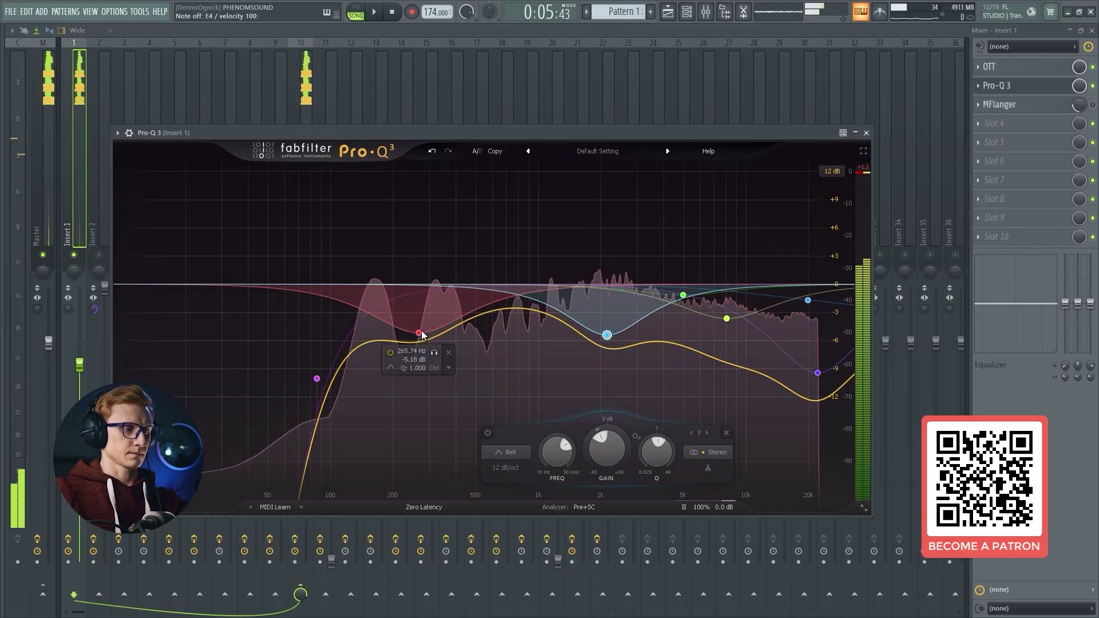
key("v")
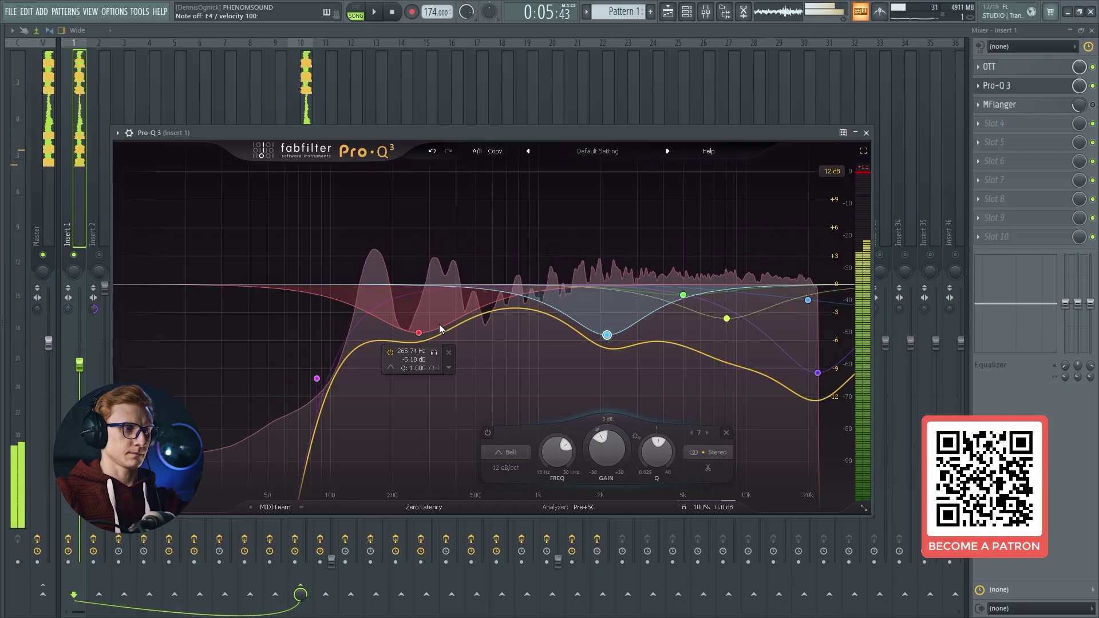
left_click(998, 86)
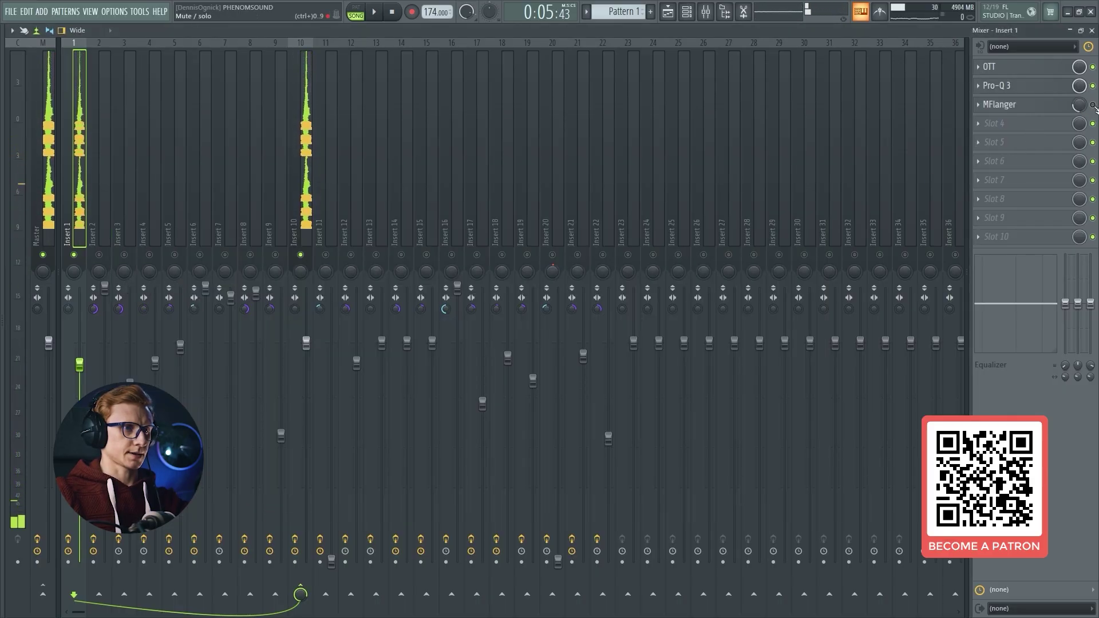
- Re-enable MFlanger on Insert 1, audition notes while examining its settings and preset list, and close the plug-in
left_click(1058, 109)
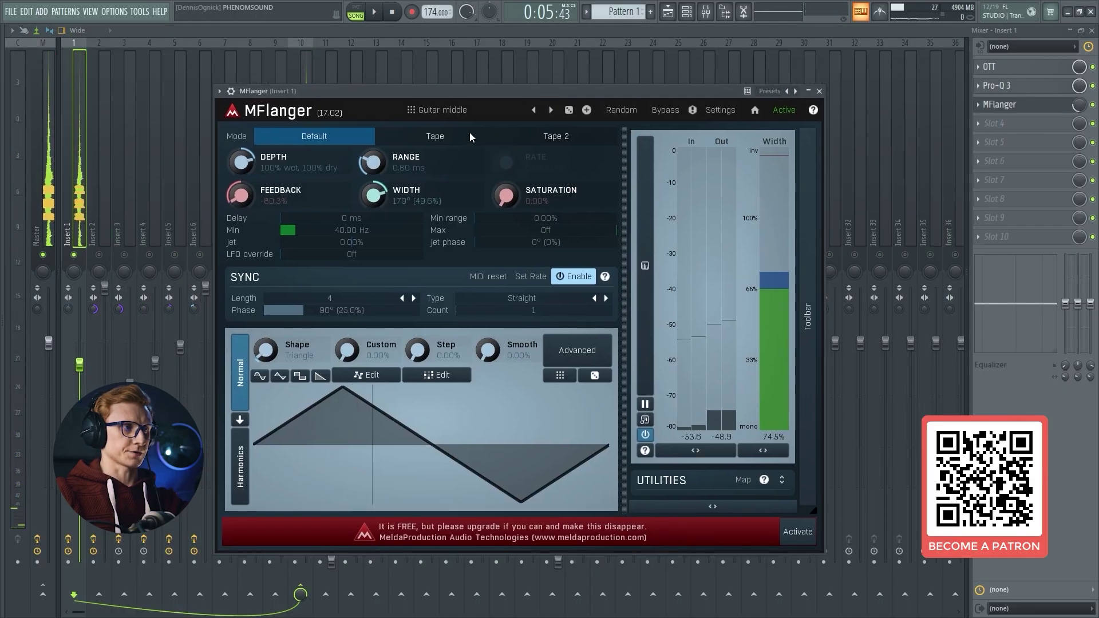
key("c")
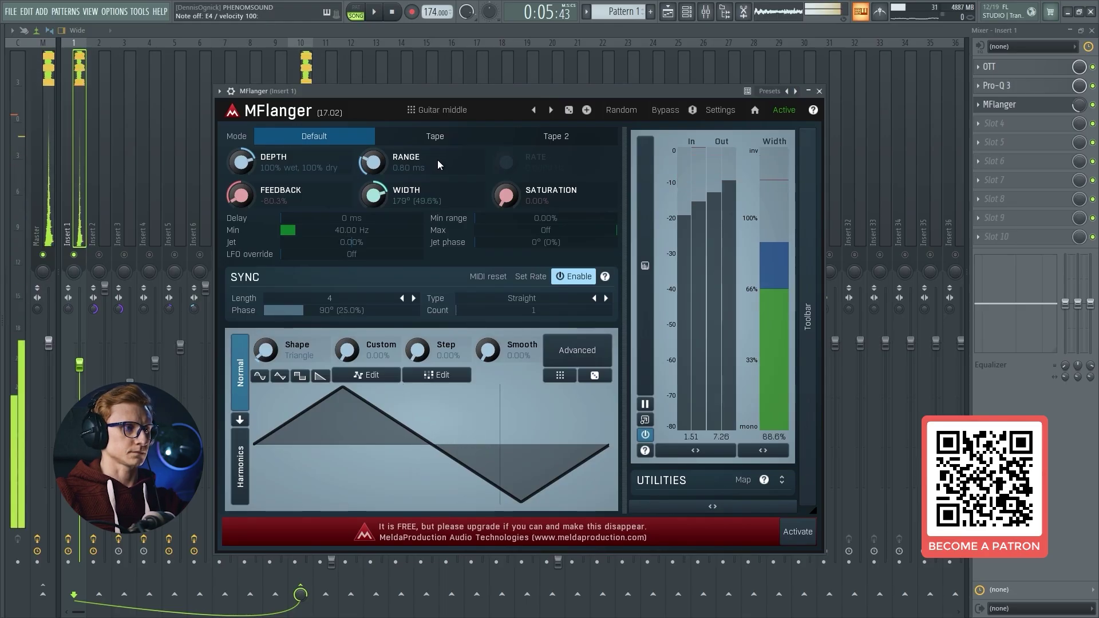
left_click(440, 110)
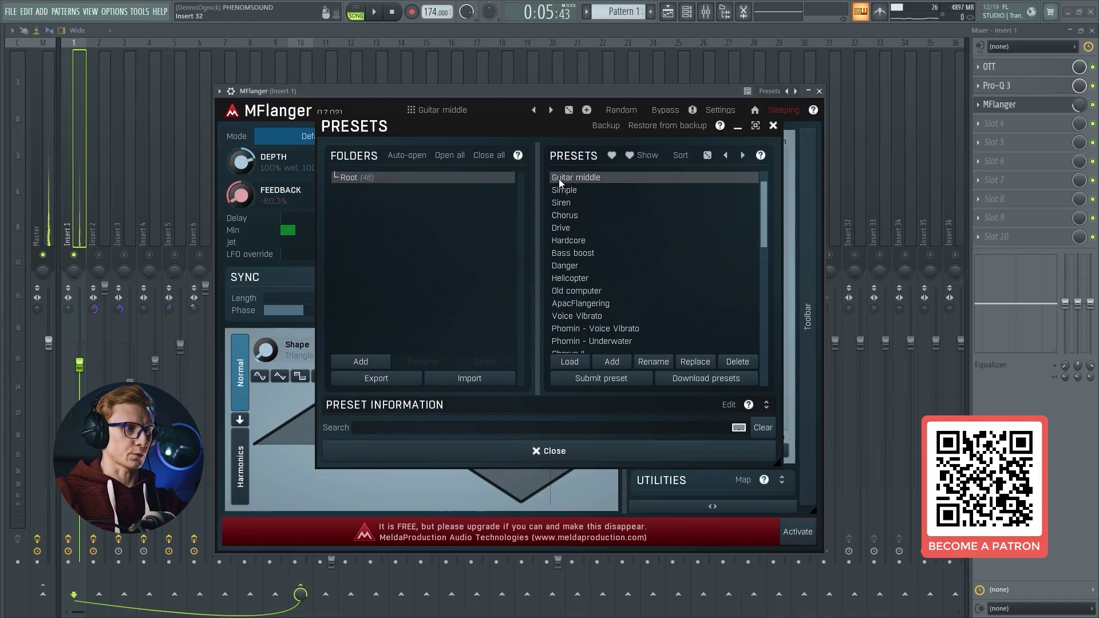
left_click(525, 453)
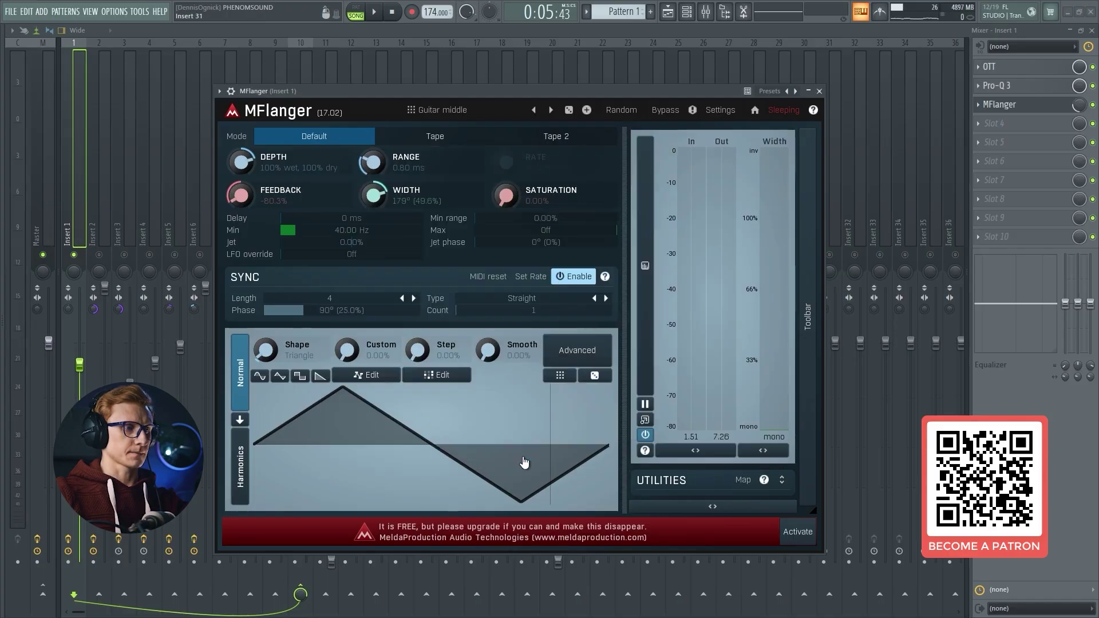
left_click(1069, 108)
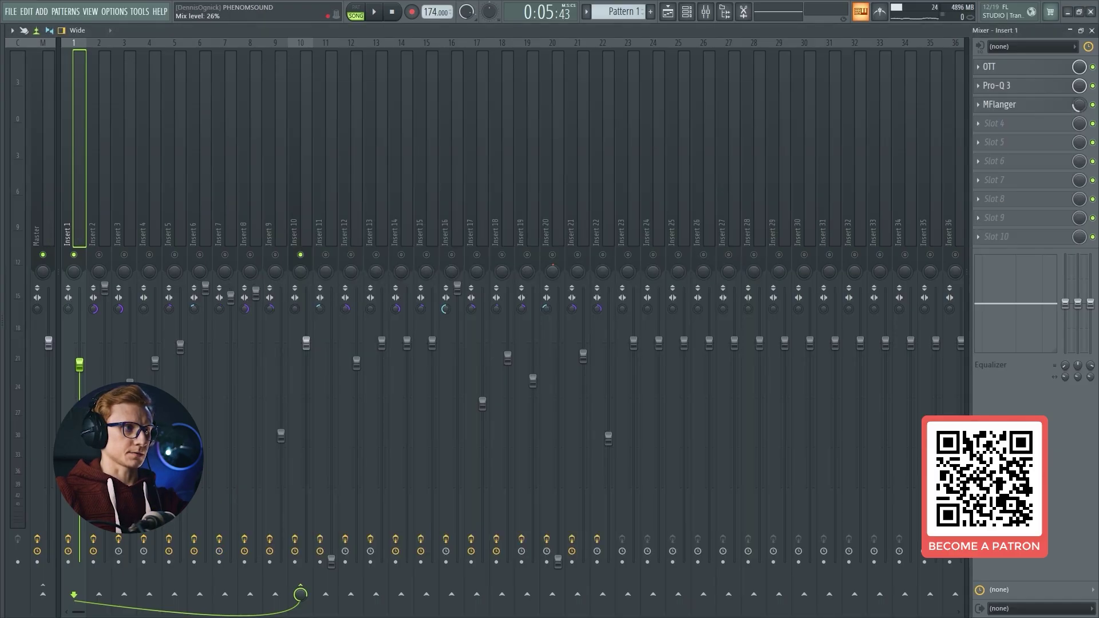
- Audition the Insert 1 sound, unsolo that channel, and play the full arrangement in the playlist from bar 5
key("space")
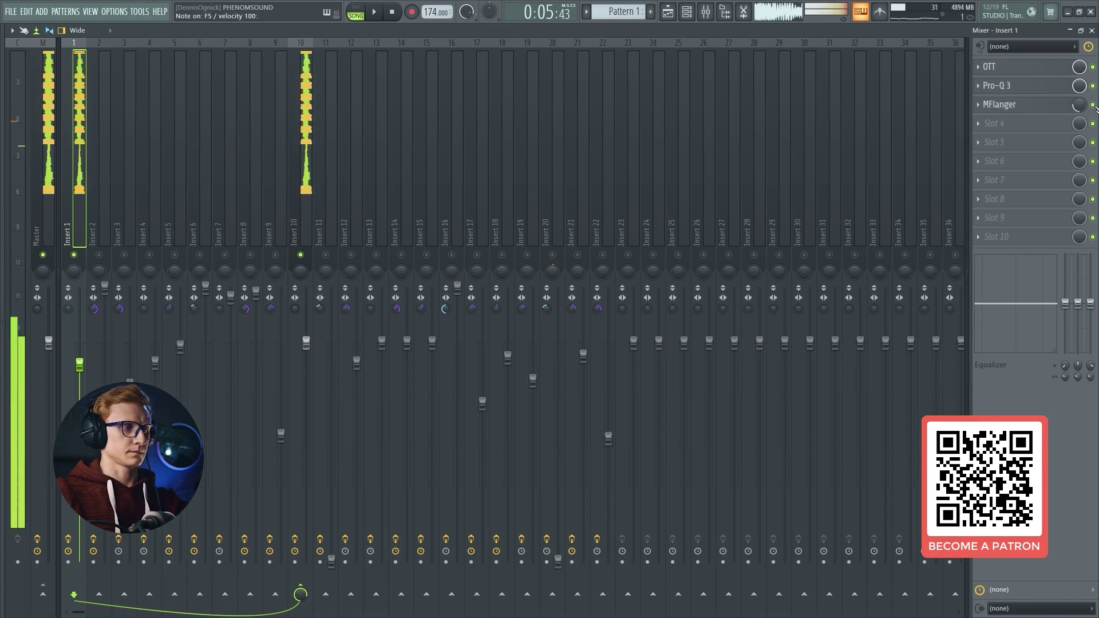
right_click(74, 255)
key("F5")
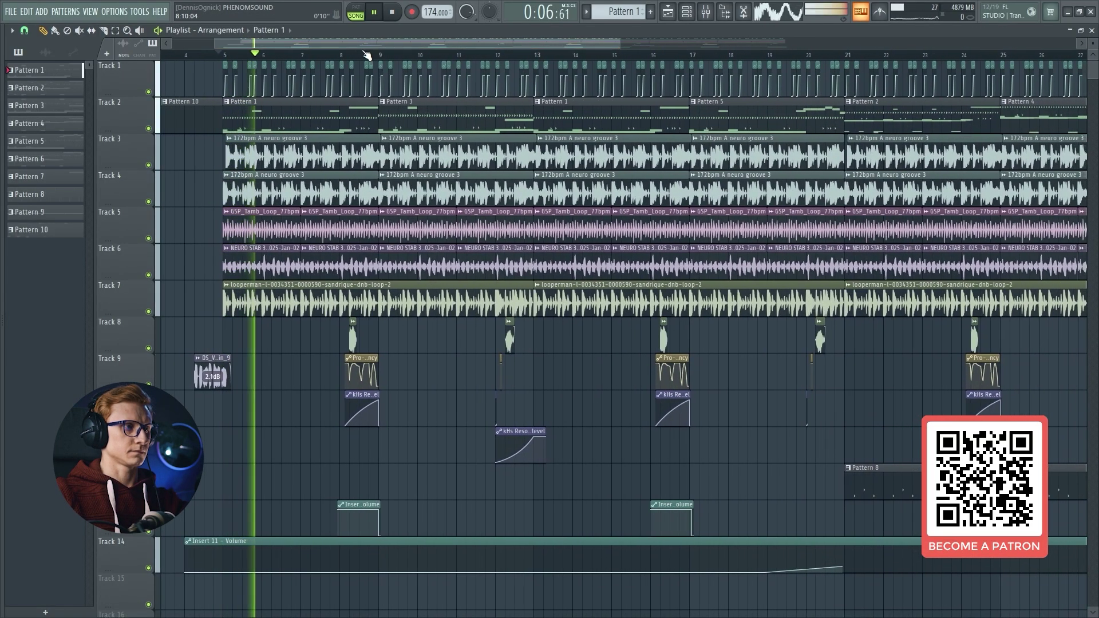
scroll(373, 47, "down", 2)
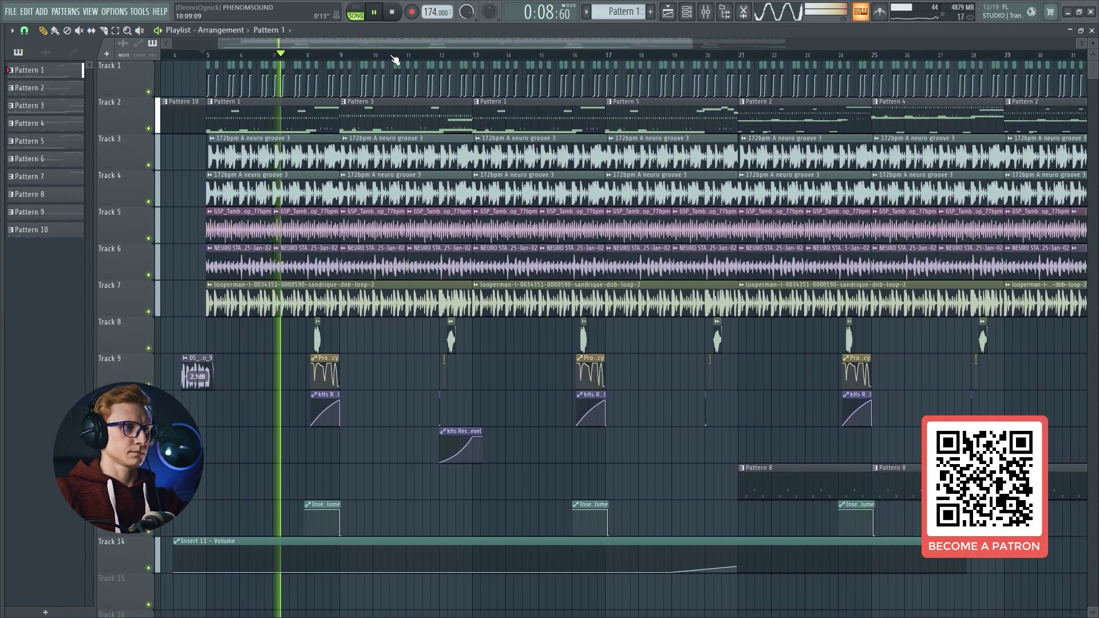
scroll(395, 46, "down", 1)
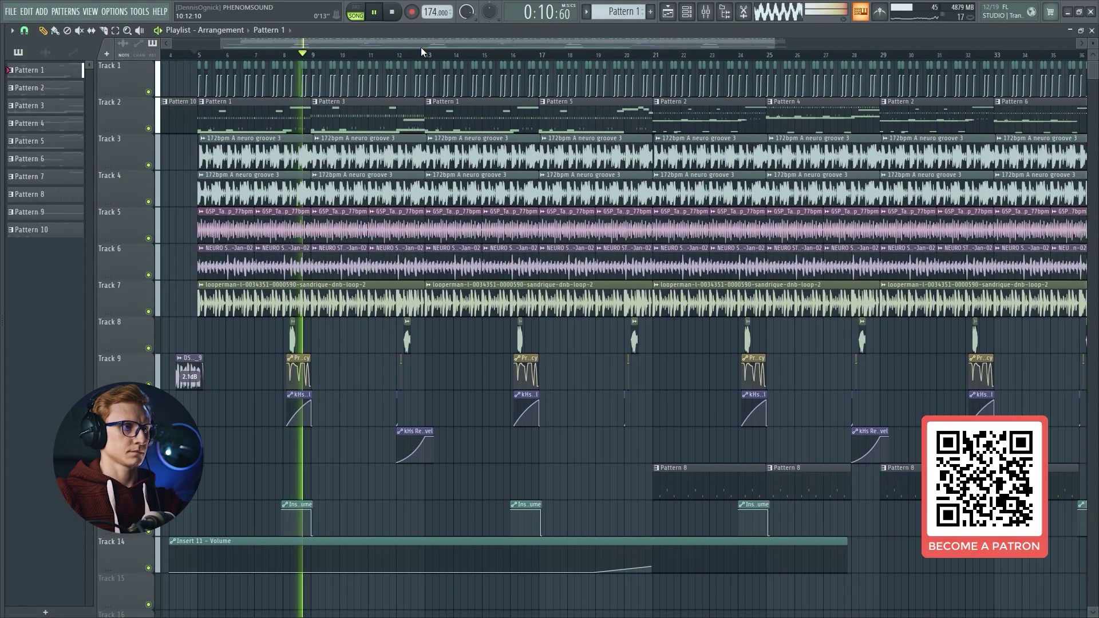
scroll(423, 47, "down", 1)
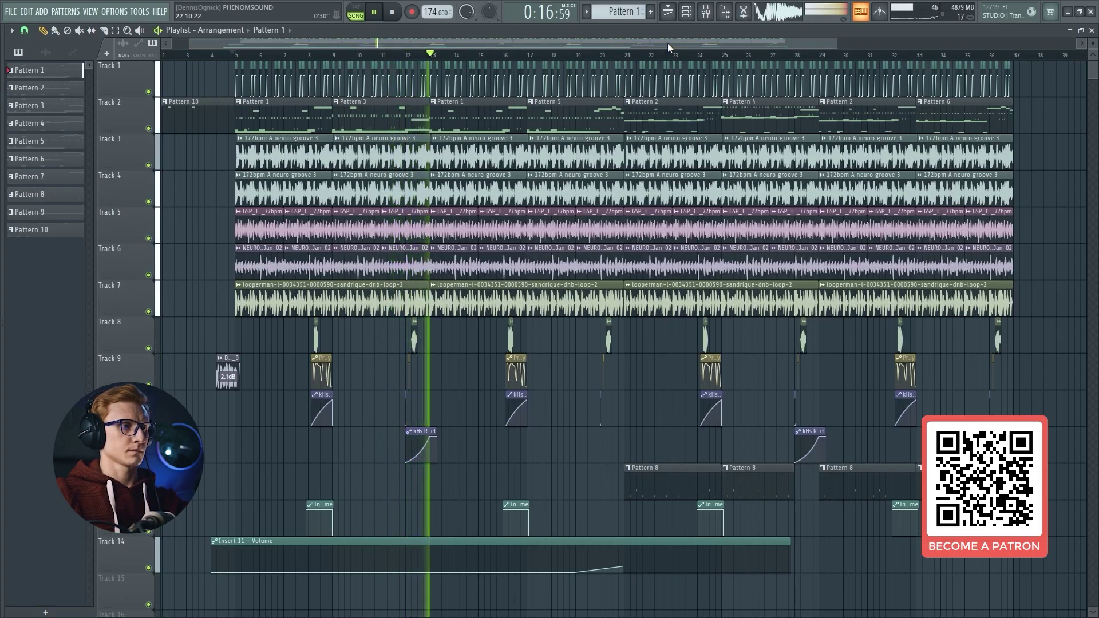
- Move the playhead to bar 21 and listen to the section starting with Pattern 2, replaying its opening
key("space")
left_click(627, 55)
left_click(708, 16)
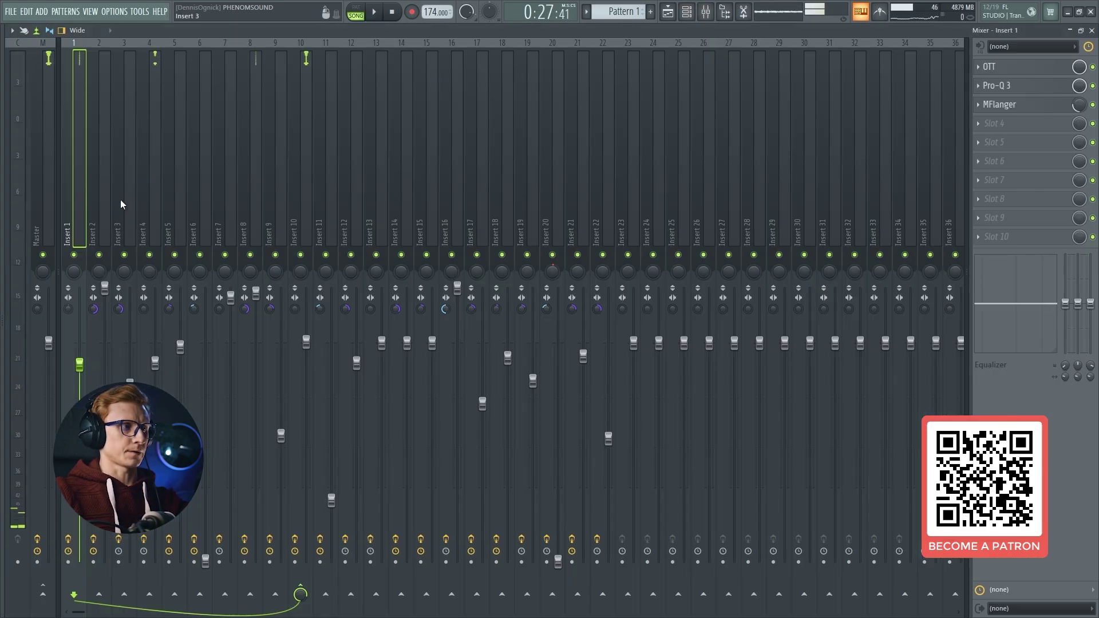
key("F9")
key("space")
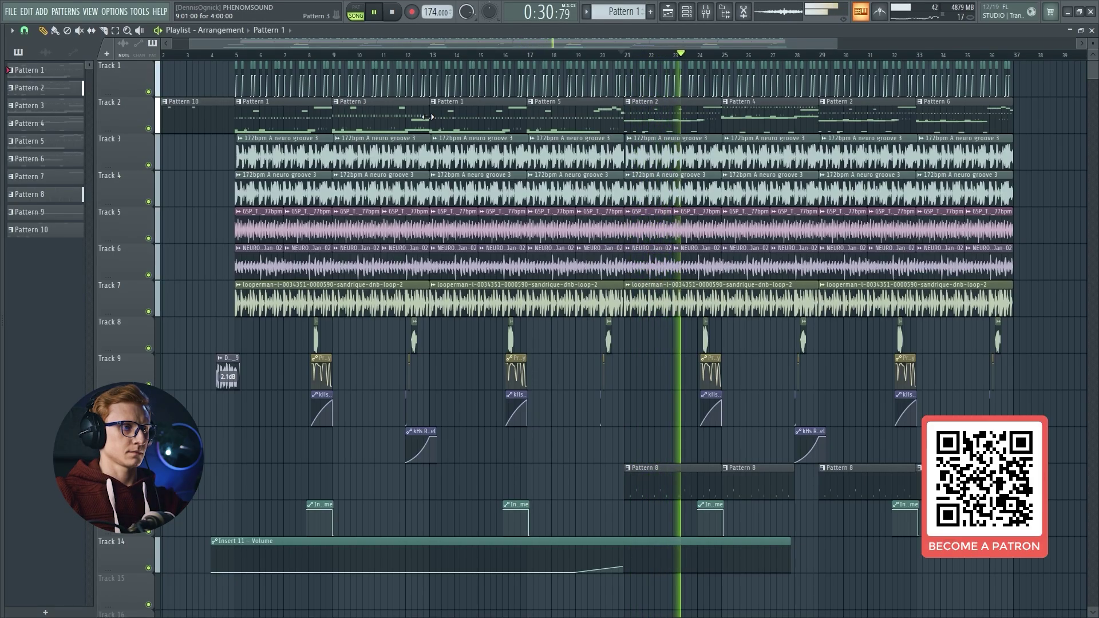
left_click_drag(634, 75, 616, 74)
key("space")
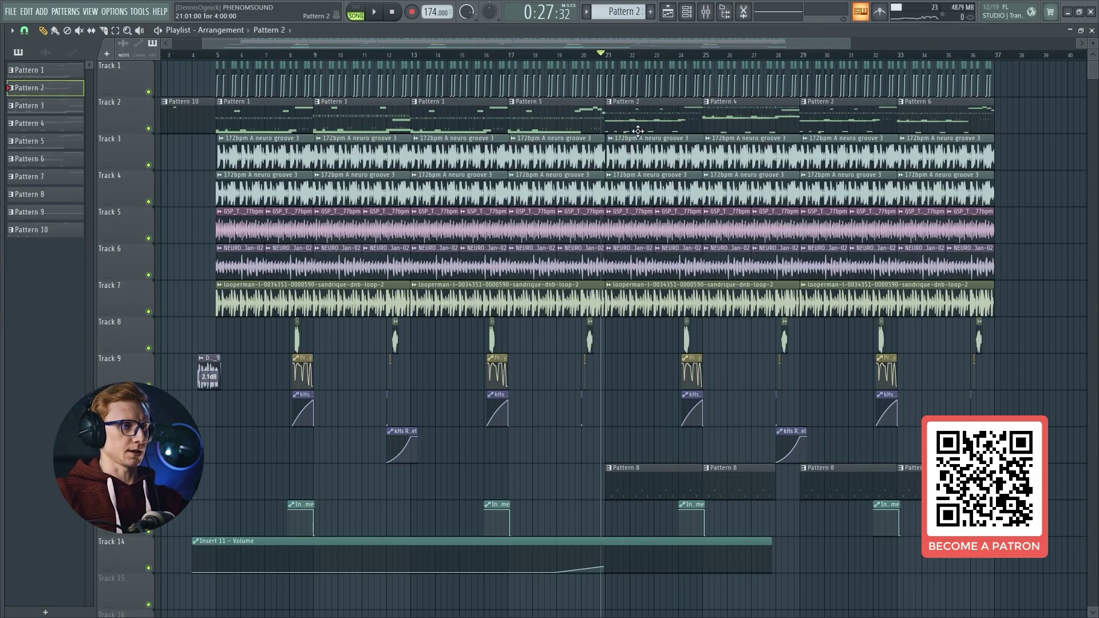
key("space")
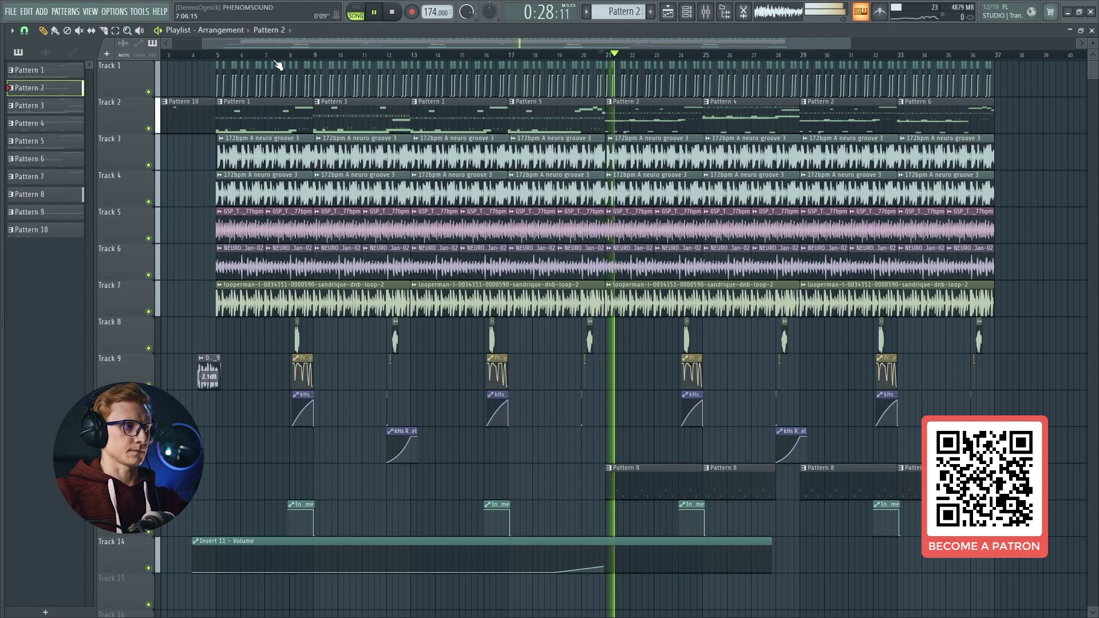
key("space")
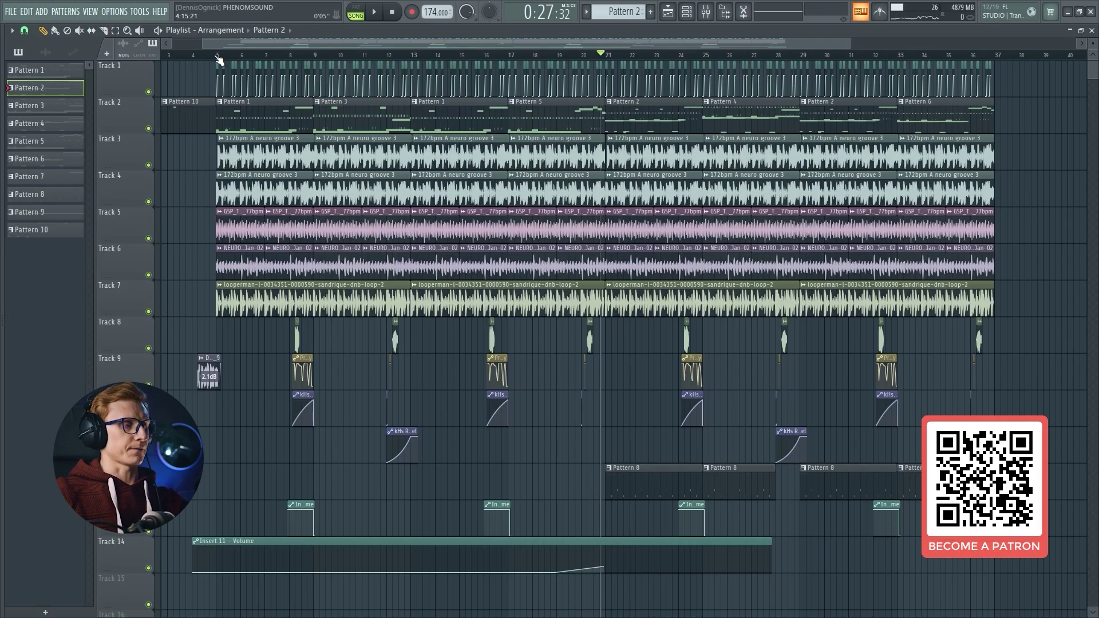
- Return the playhead to bar 5 and briefly play the opening of the section starting with Pattern 1
left_click(219, 62)
key("space")
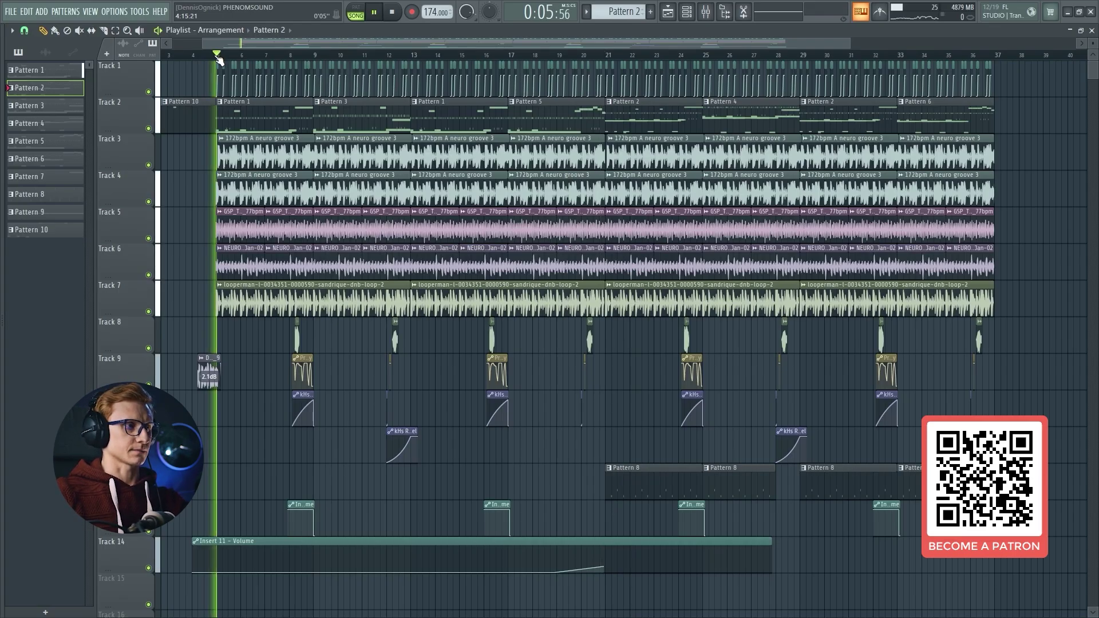
key("space")
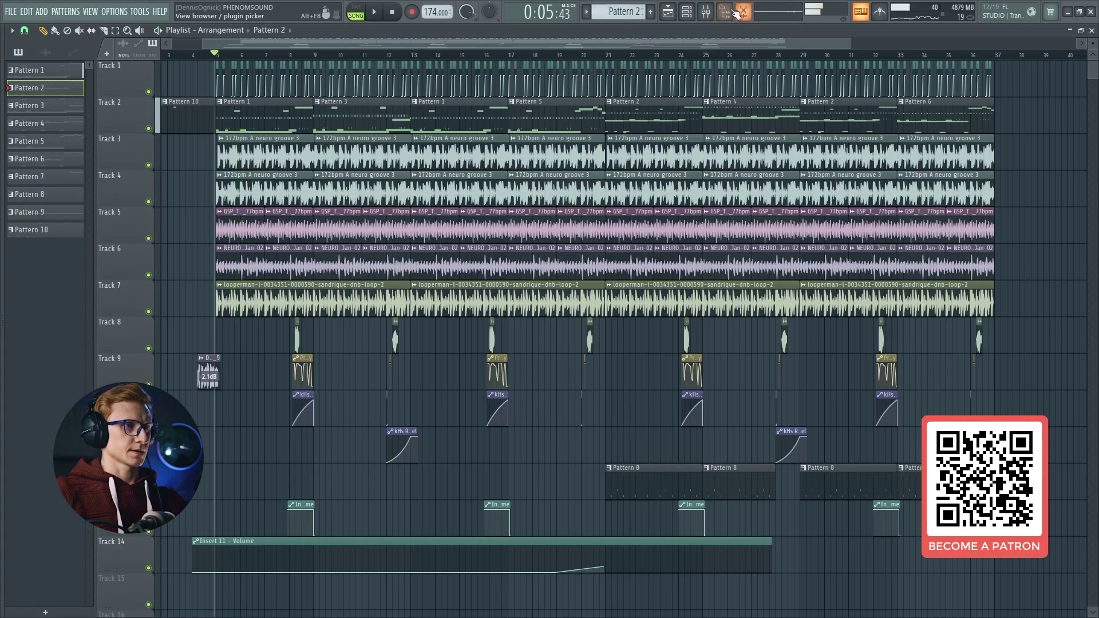
- Show the mixer and solo Insert 1
key("F9")
left_click(75, 255, "ctrl")
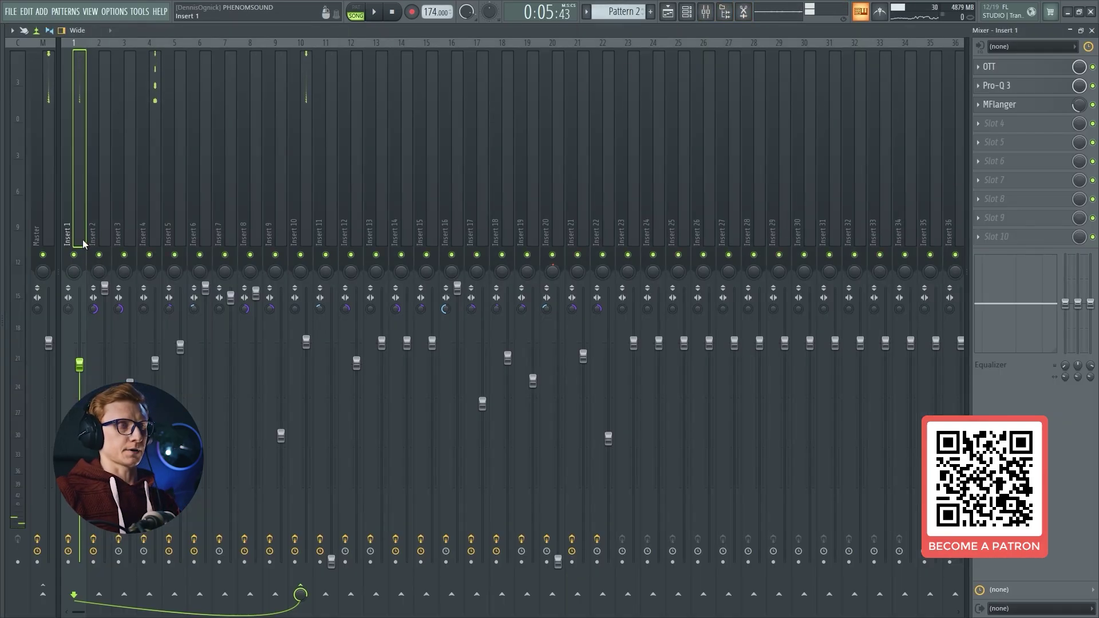